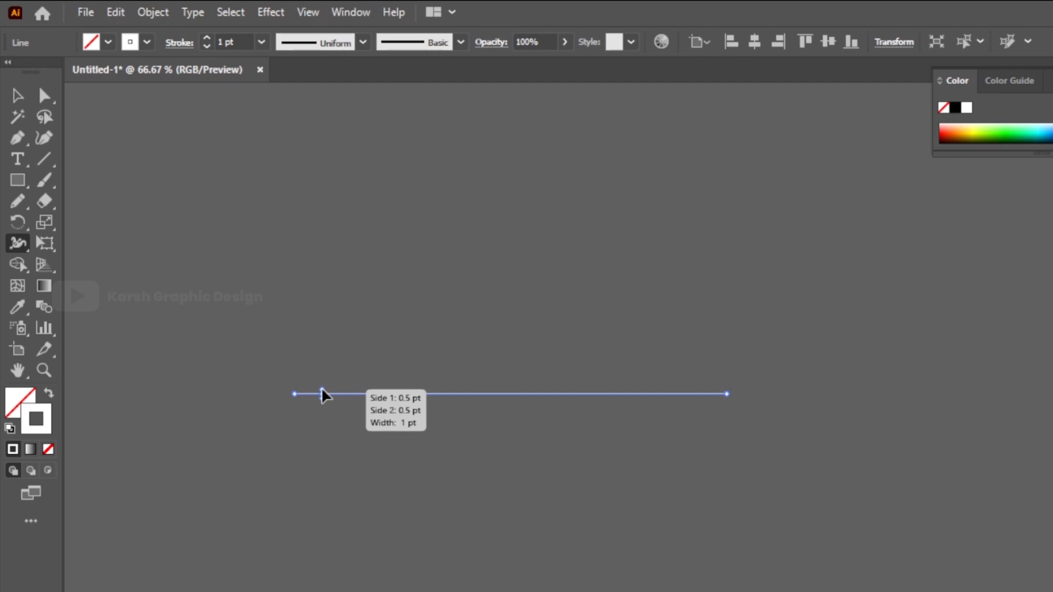
Step: Shape the line with the Width tool: about 53 pt near its left end, 108 pt further along, and about 60 pt just before the middle
drag(322, 394, 325, 378)
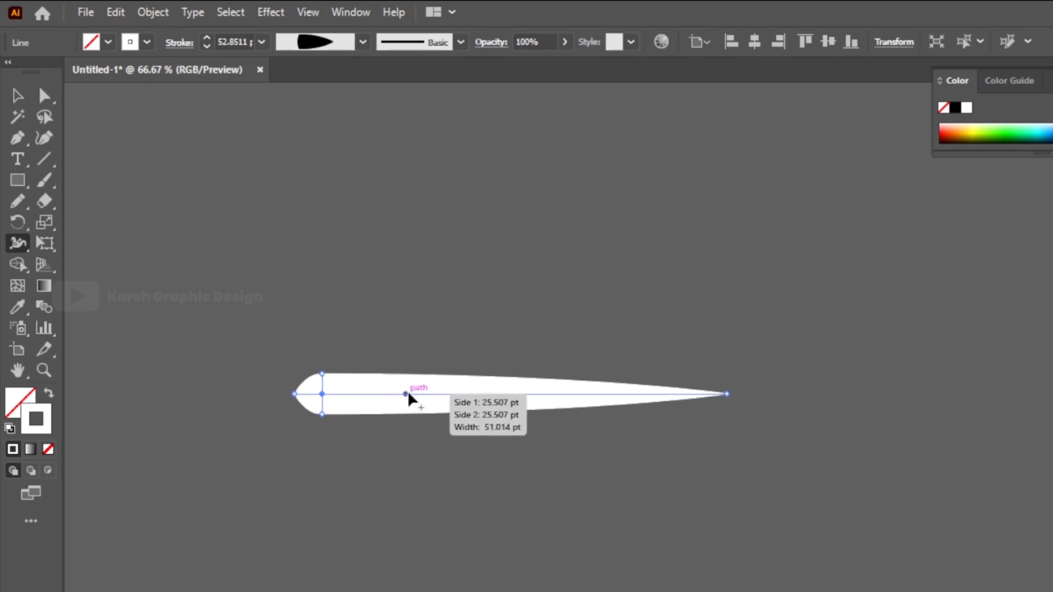
drag(412, 400, 413, 439)
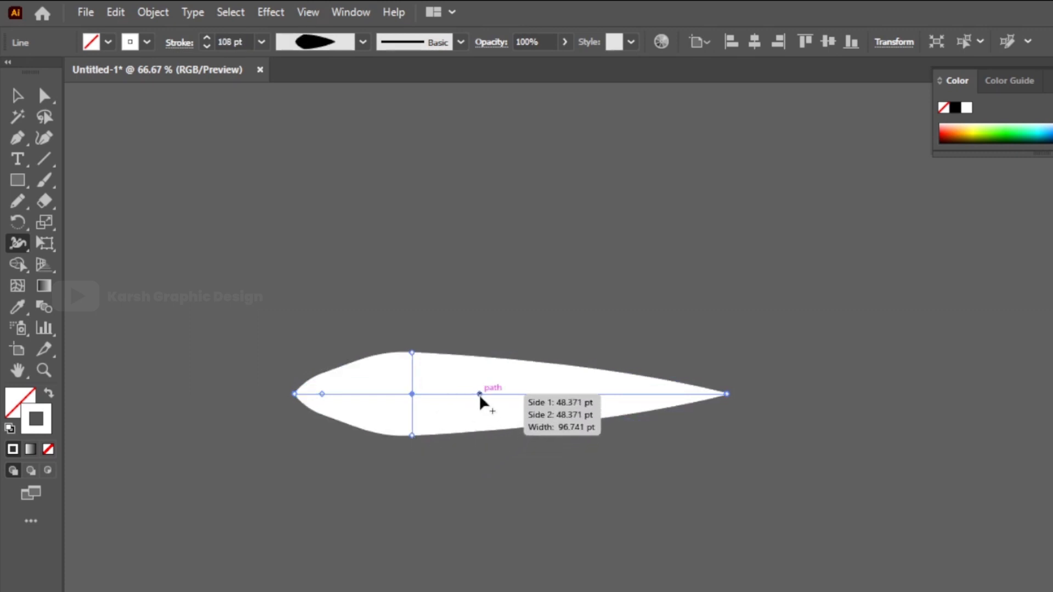
drag(480, 399, 480, 393)
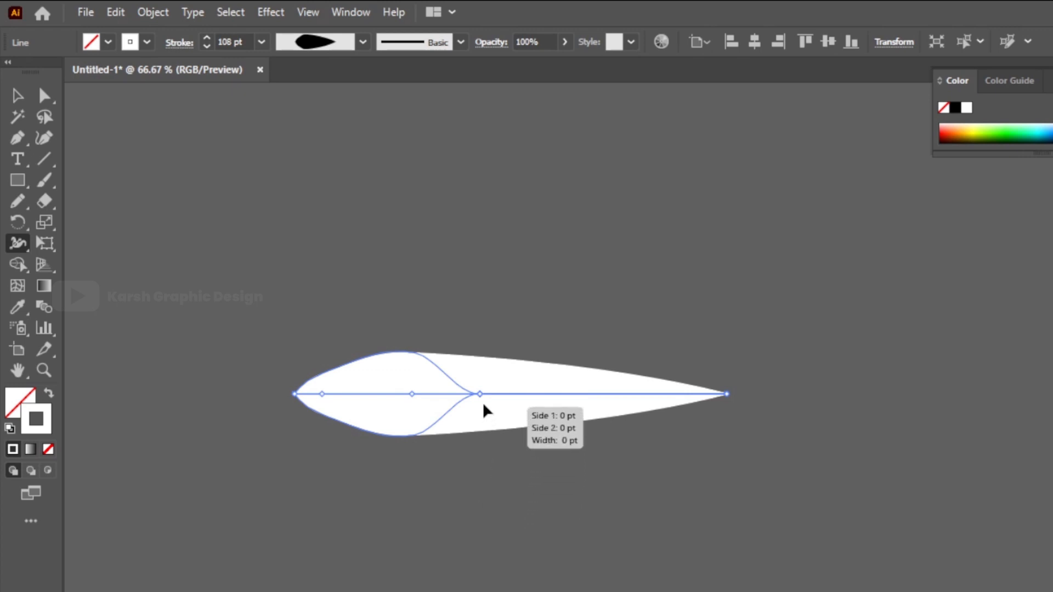
drag(481, 394, 489, 376)
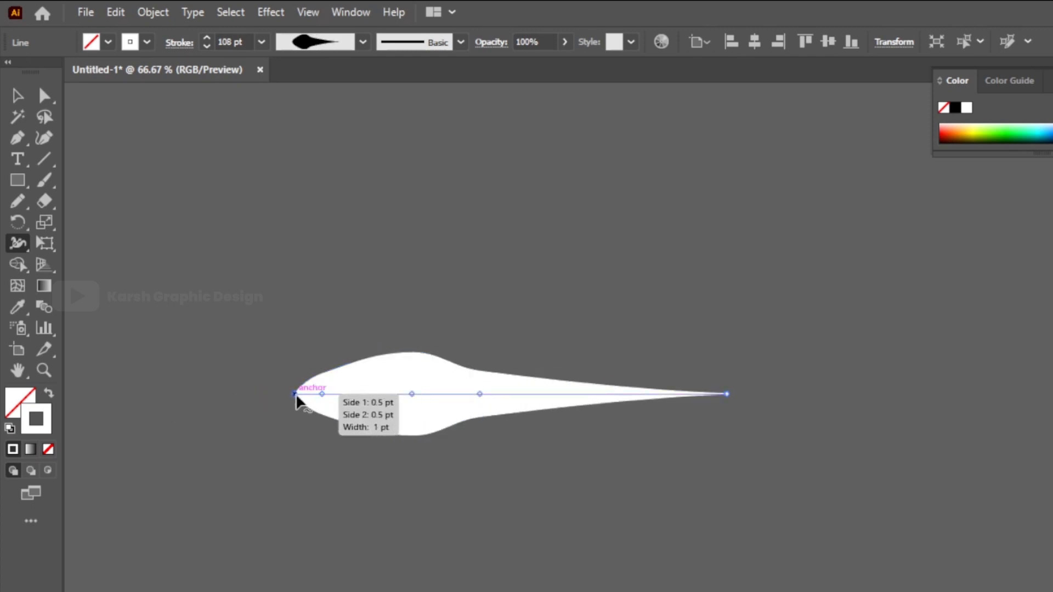
Step: Flare the line's left end to about 115 pt wide, and add width points beside the neck and in the right half, up to about 177 pt
drag(297, 394, 296, 438)
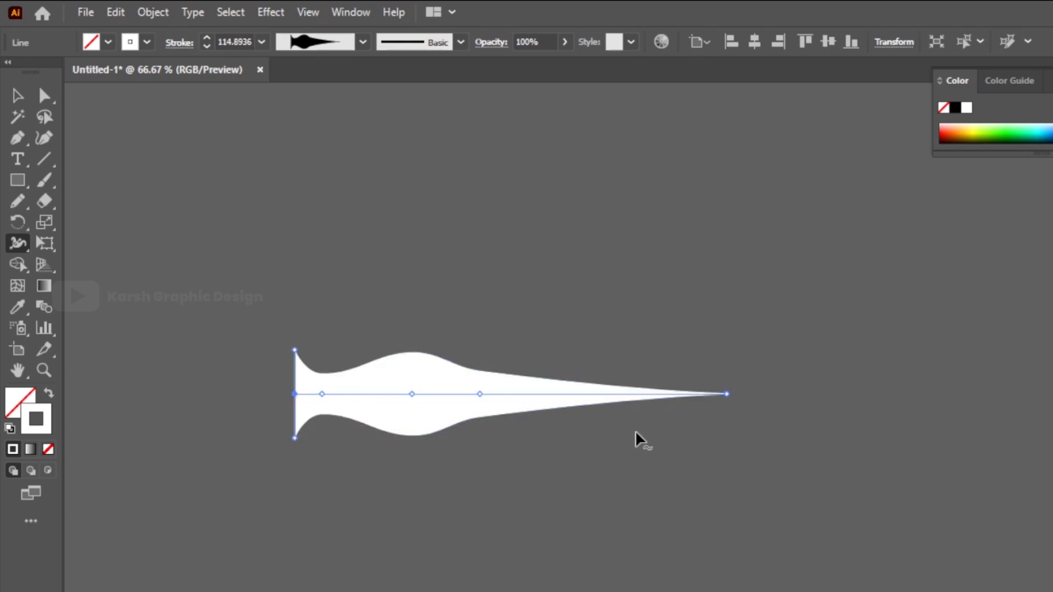
drag(600, 400, 601, 451)
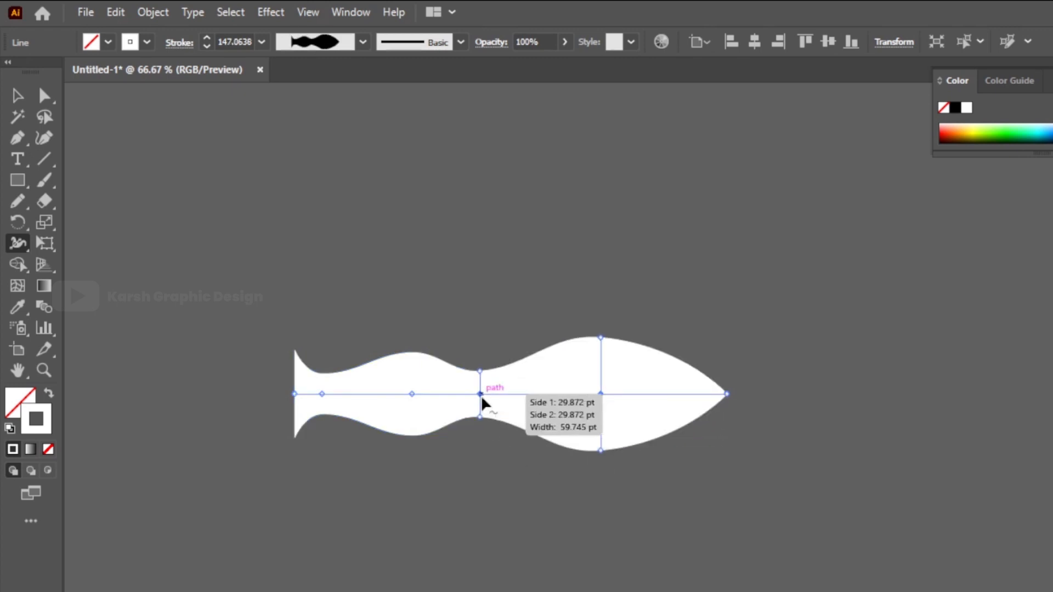
drag(461, 399, 463, 436)
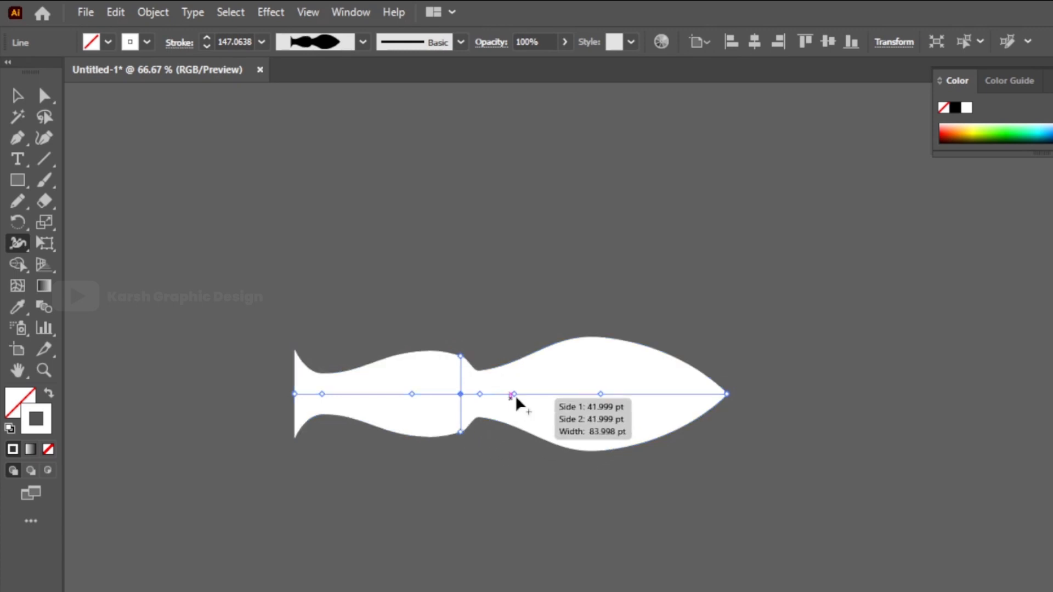
drag(538, 400, 538, 463)
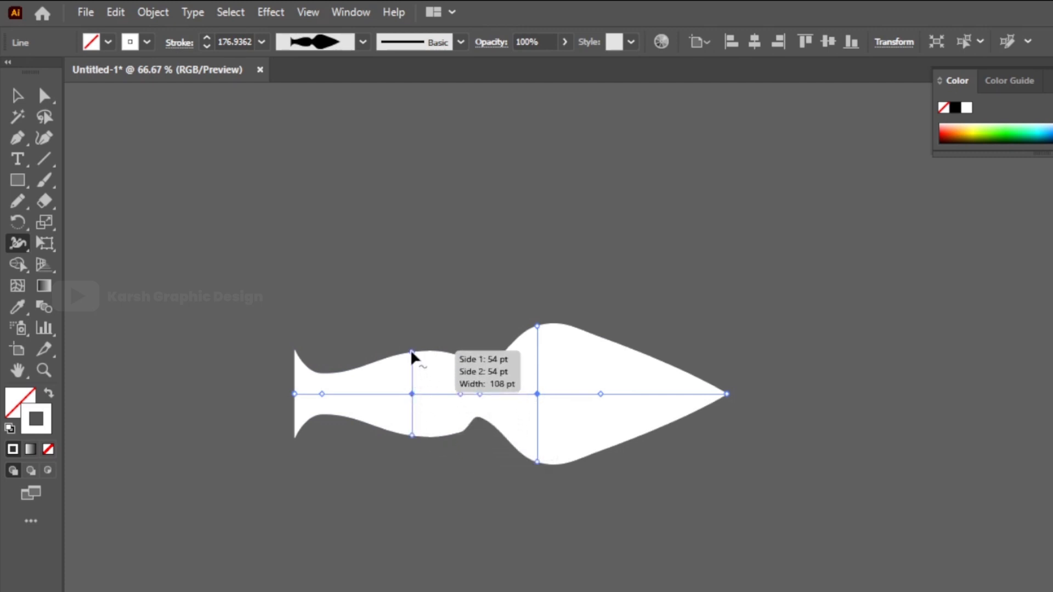
Step: Try narrowing the 108 pt width point on both sides and on one side only, undoing each change
drag(412, 352, 412, 376)
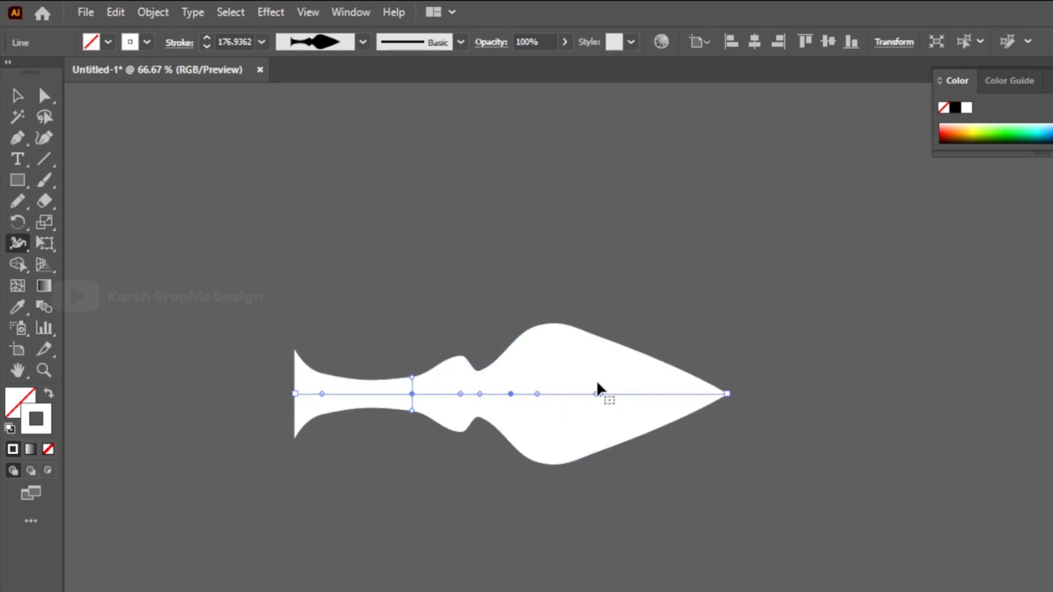
key(ctrl+z)
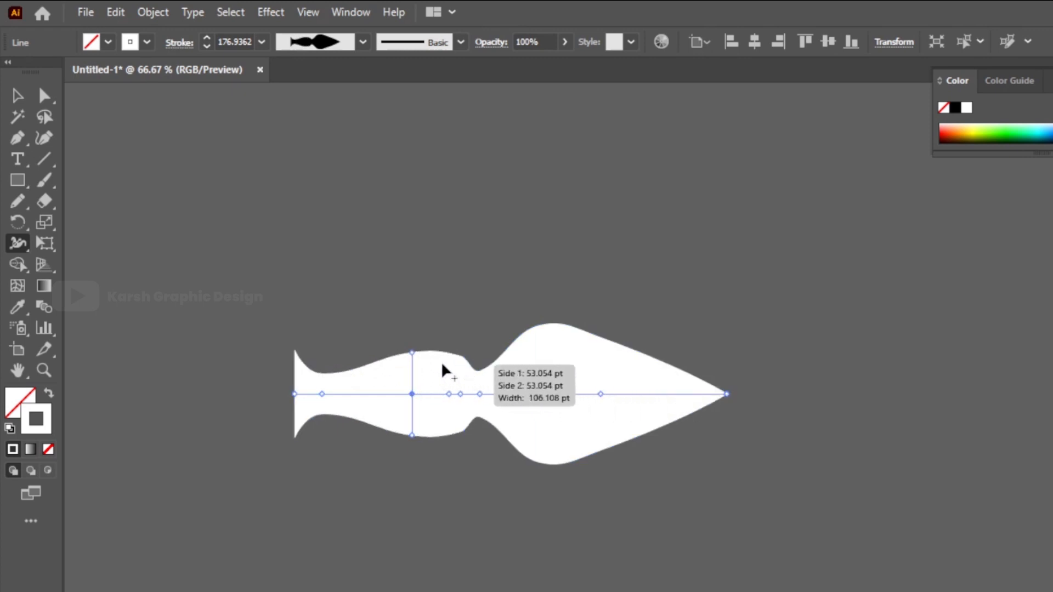
drag(412, 354, 411, 370)
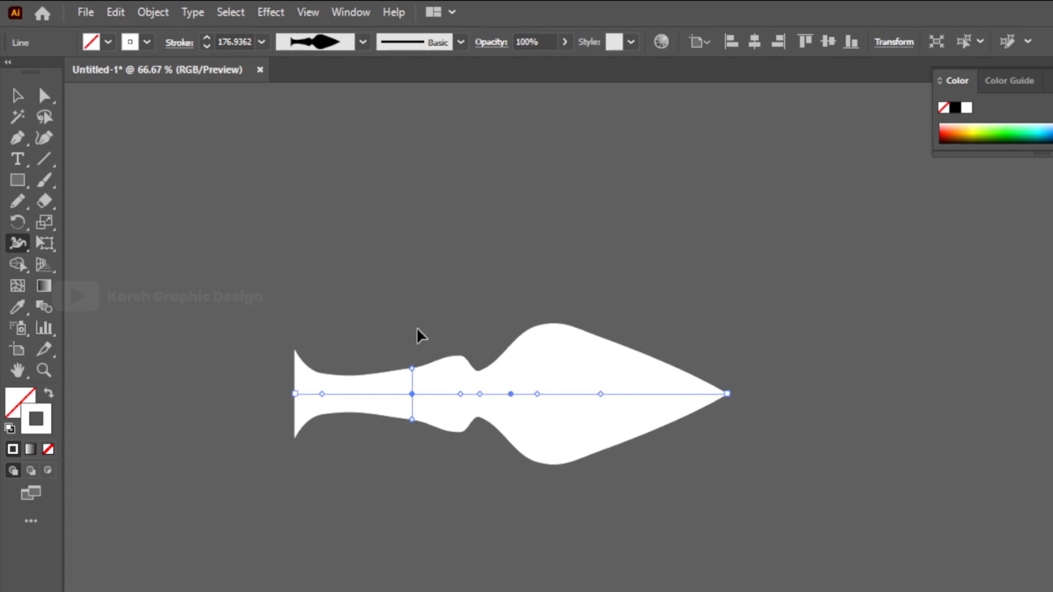
key(ctrl+z)
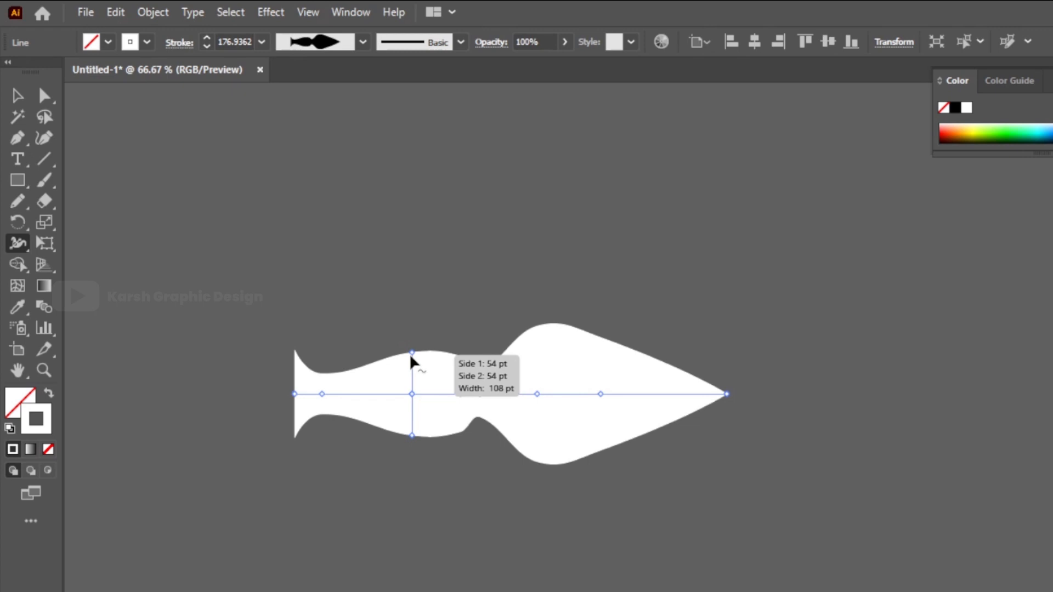
drag(411, 357, 412, 379)
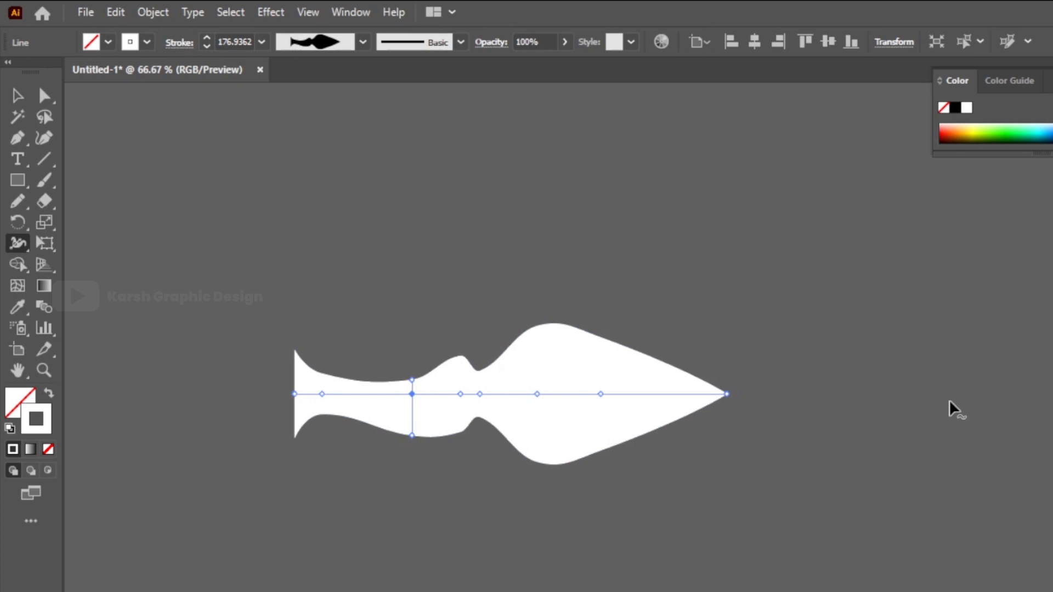
key(ctrl+z)
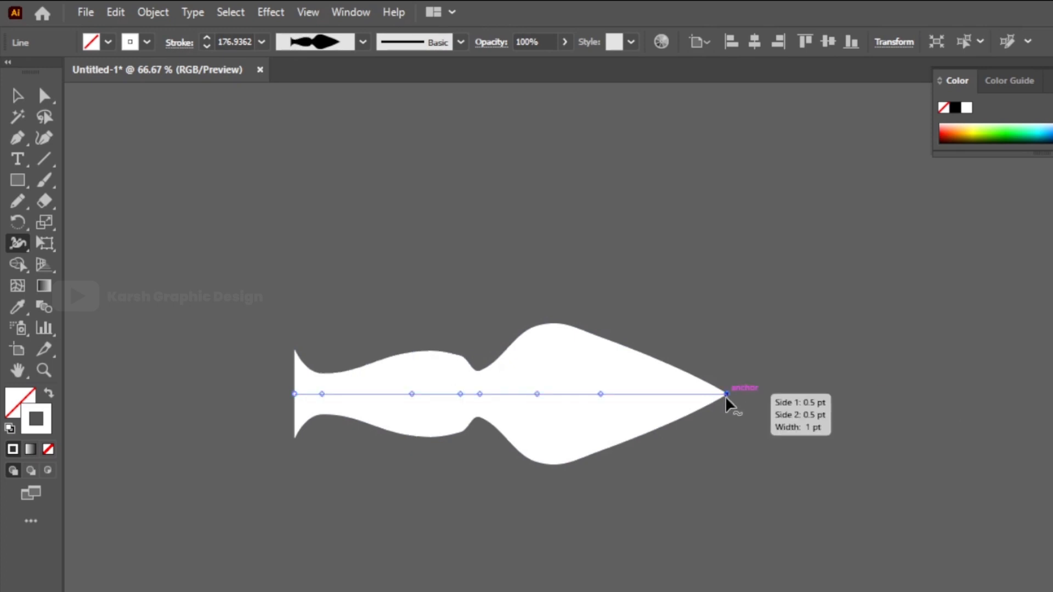
Step: Widen the line's pointed right end into a flat base and rotate the shape 90° clockwise so it stands upright
drag(727, 403, 731, 452)
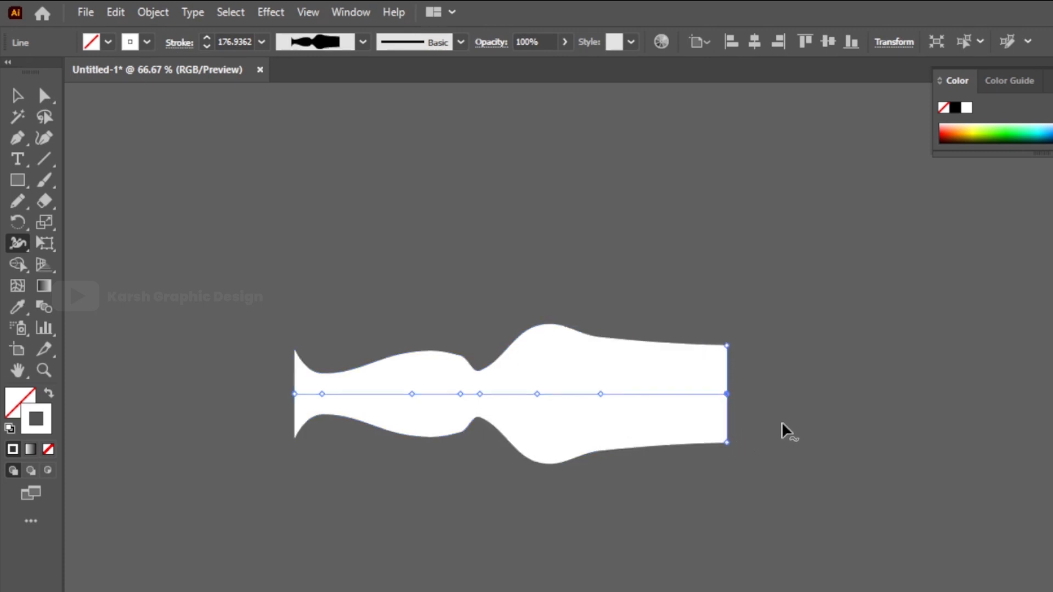
key(v)
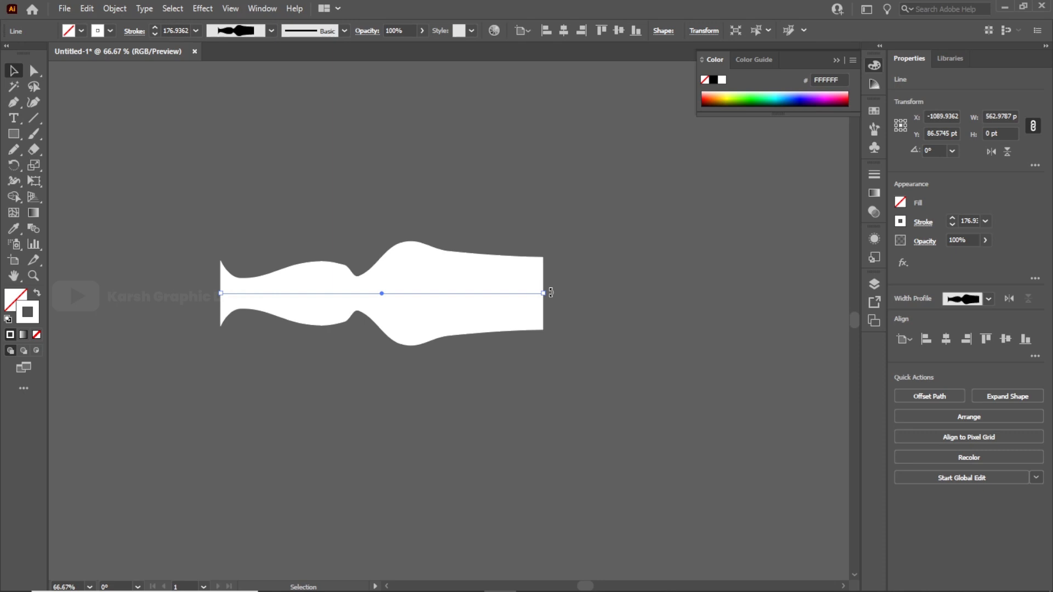
key(shift)
drag(550, 292, 424, 475)
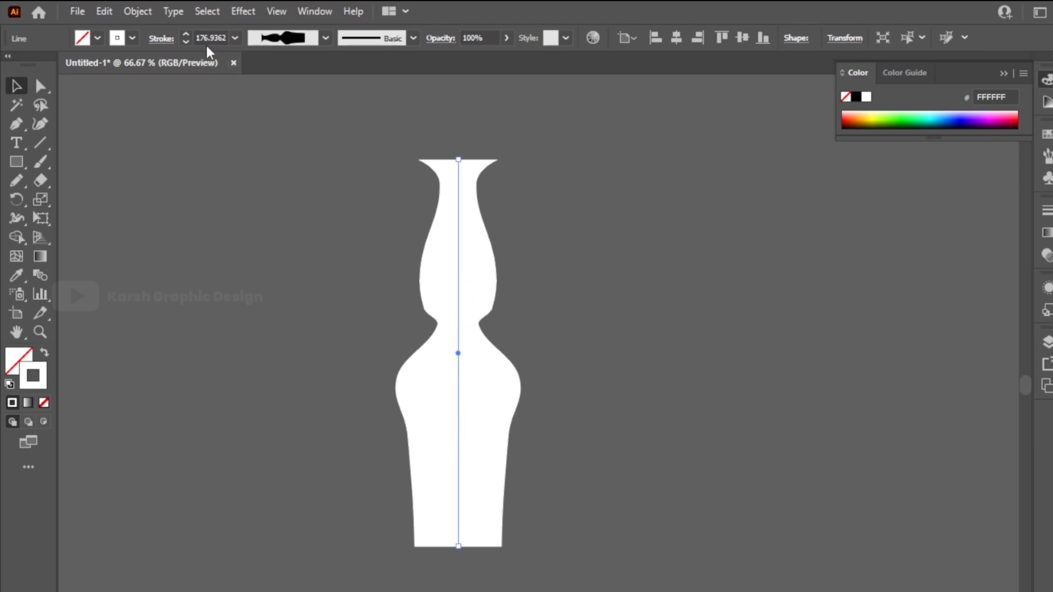
Step: Try expanding the shape's appearance and moving the expanded outline, undoing both changes
click(141, 14)
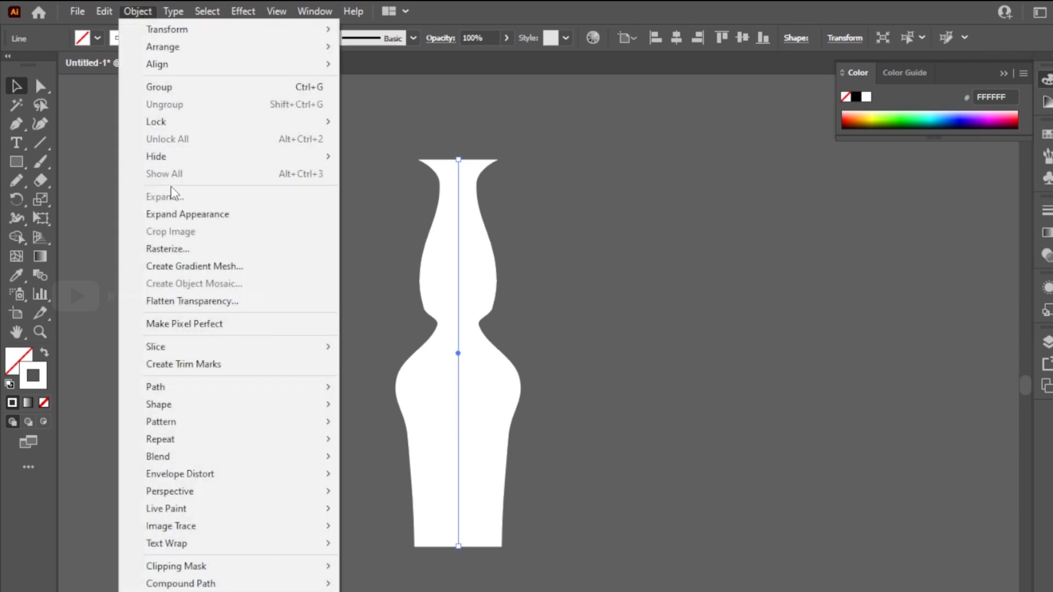
click(172, 215)
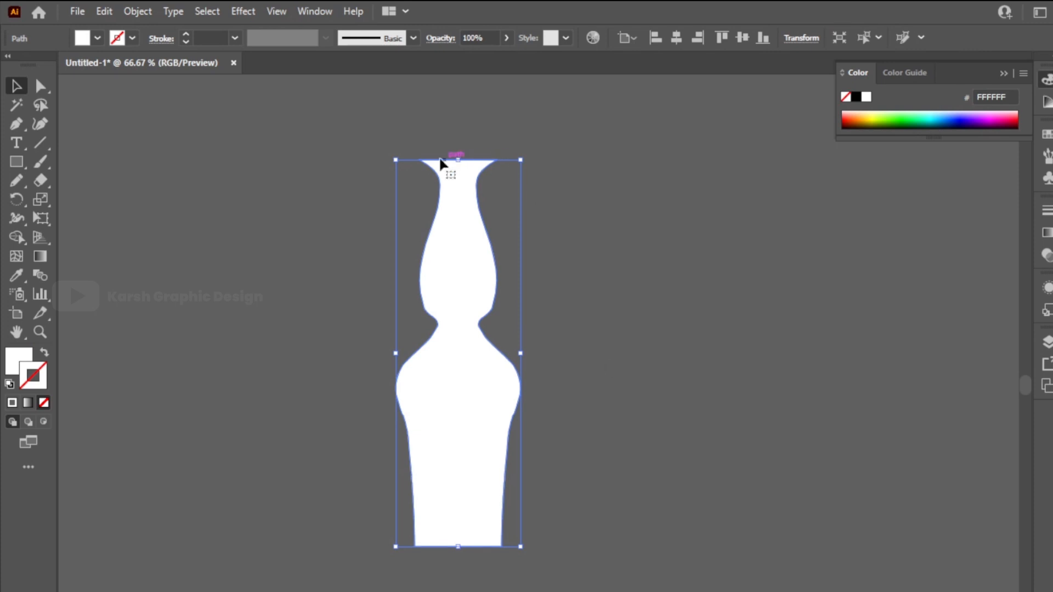
drag(501, 421, 566, 410)
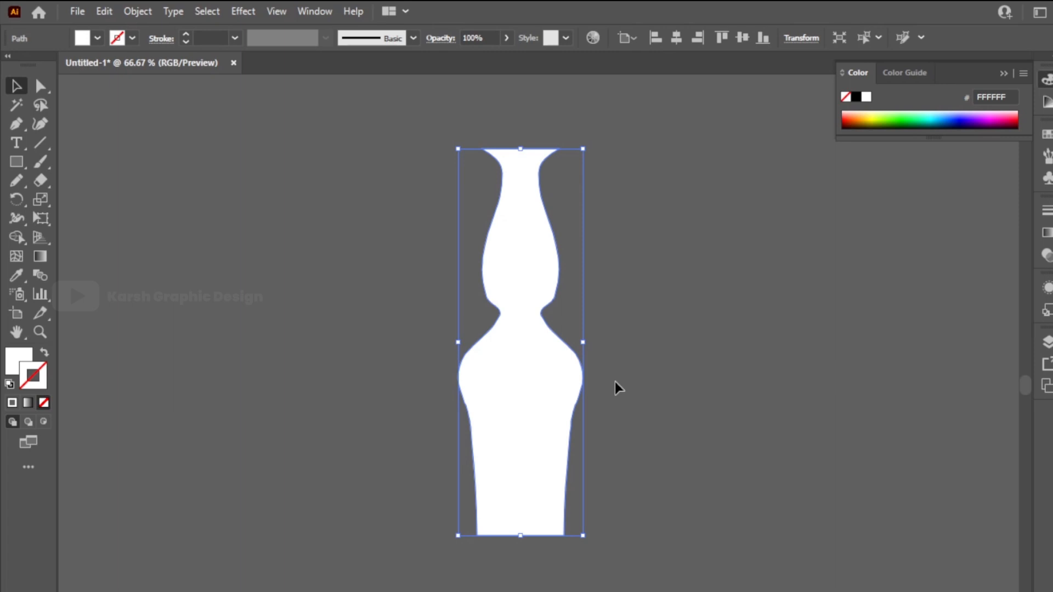
key(ctrl)
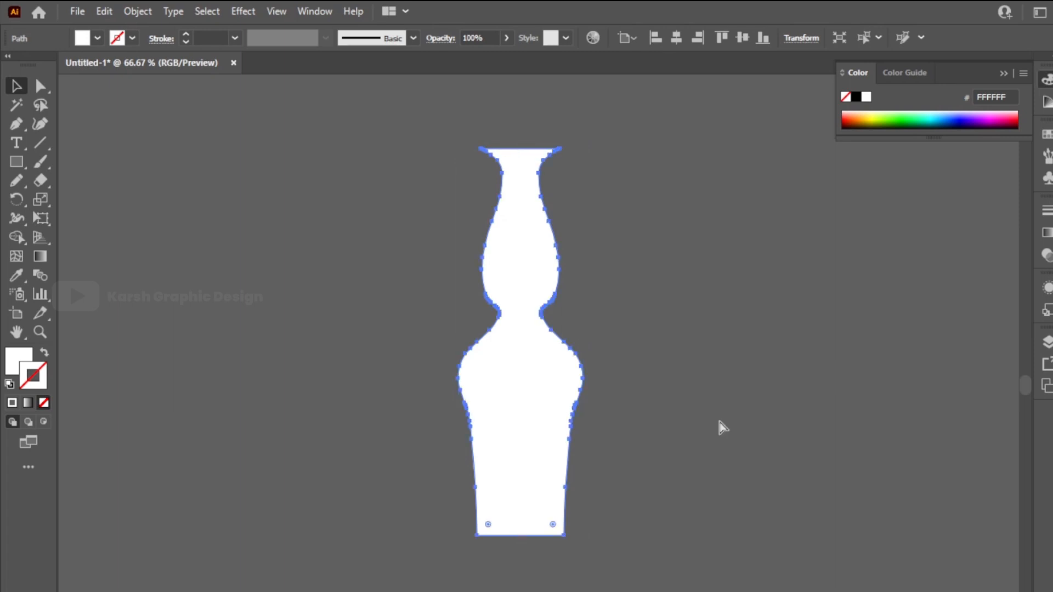
key(ctrl+z)
key(ctrl+z)
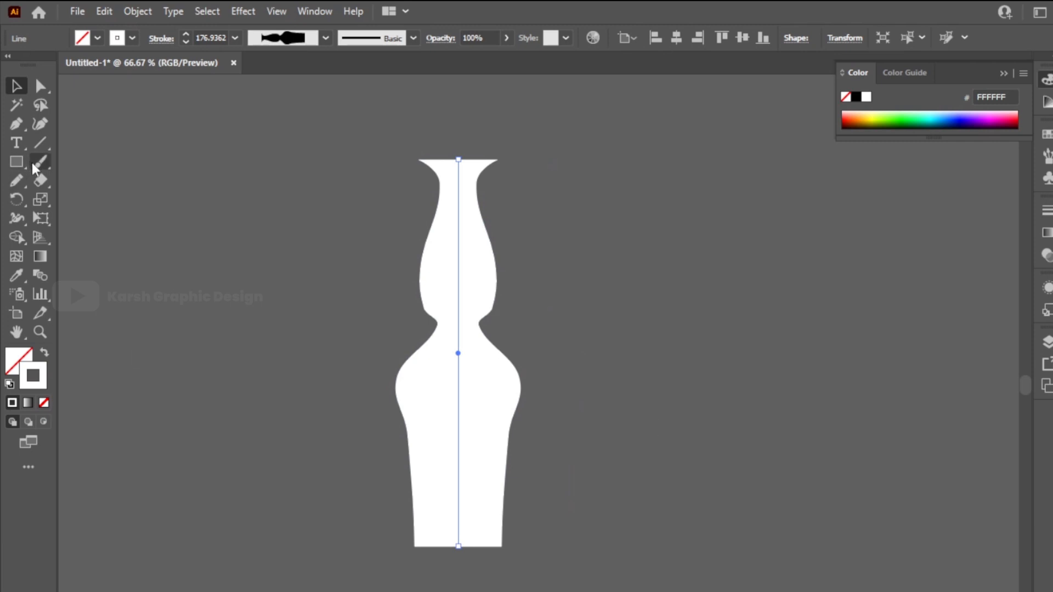
Step: Place a copy of the upright shape level with the original, a clear gap to its left
click(18, 85)
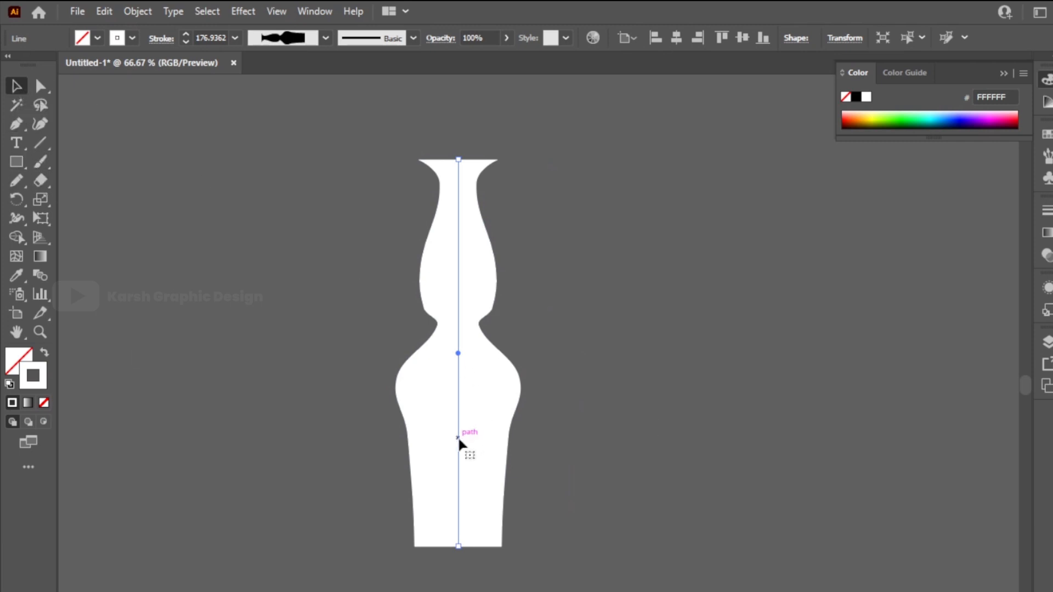
drag(459, 439, 383, 444)
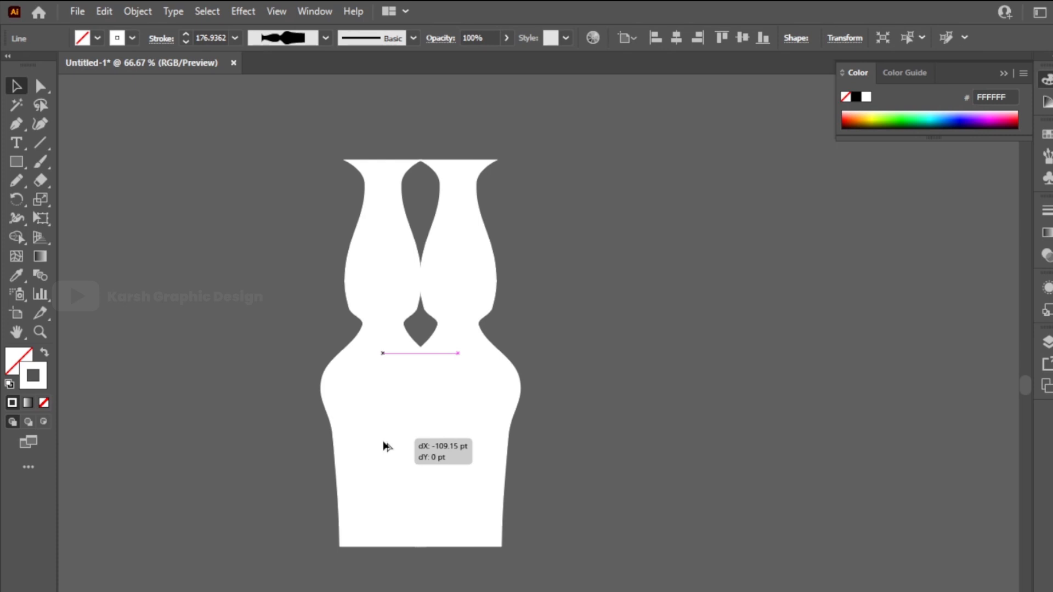
drag(384, 444, 256, 443)
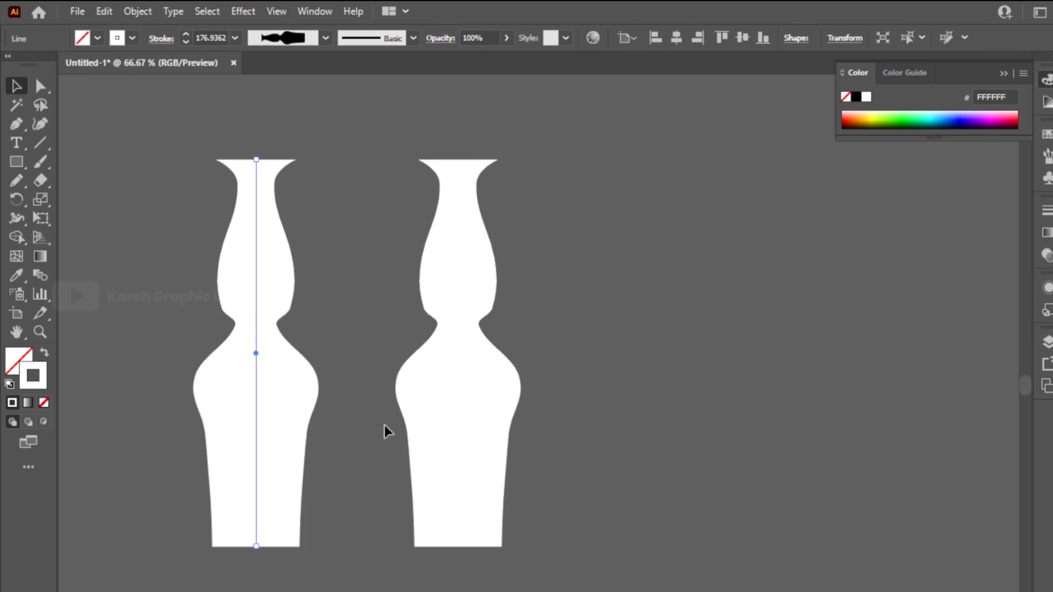
Step: Convert the right-hand shape into a filled outline with Expand Appearance
click(472, 393)
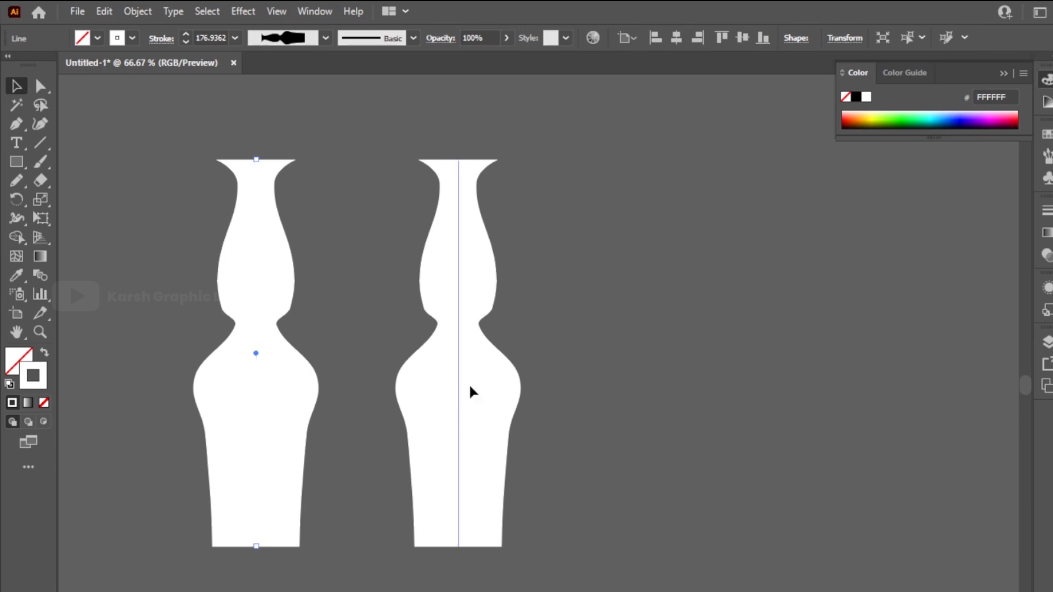
click(132, 14)
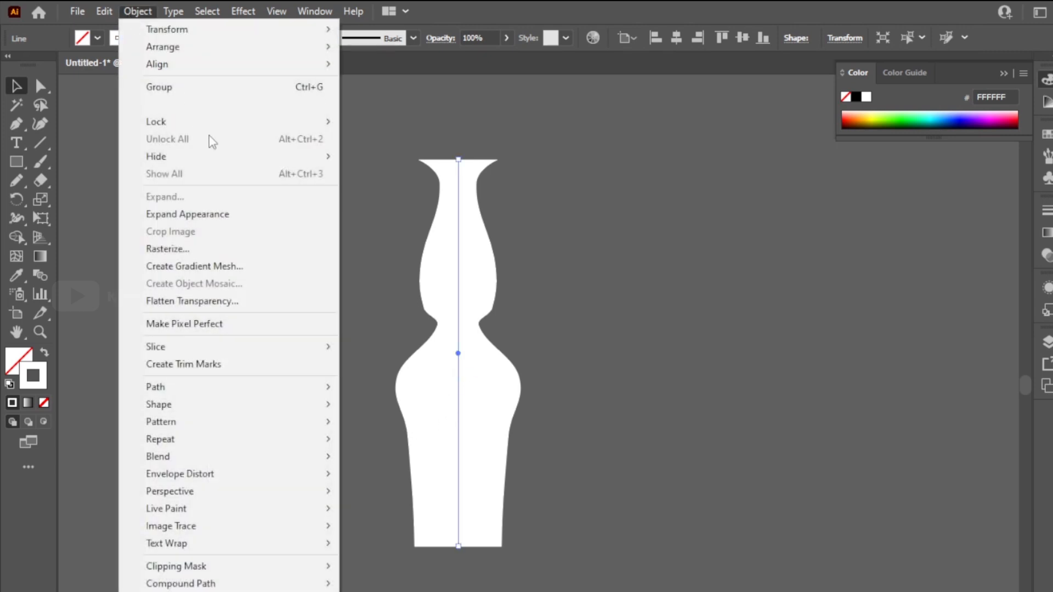
click(222, 215)
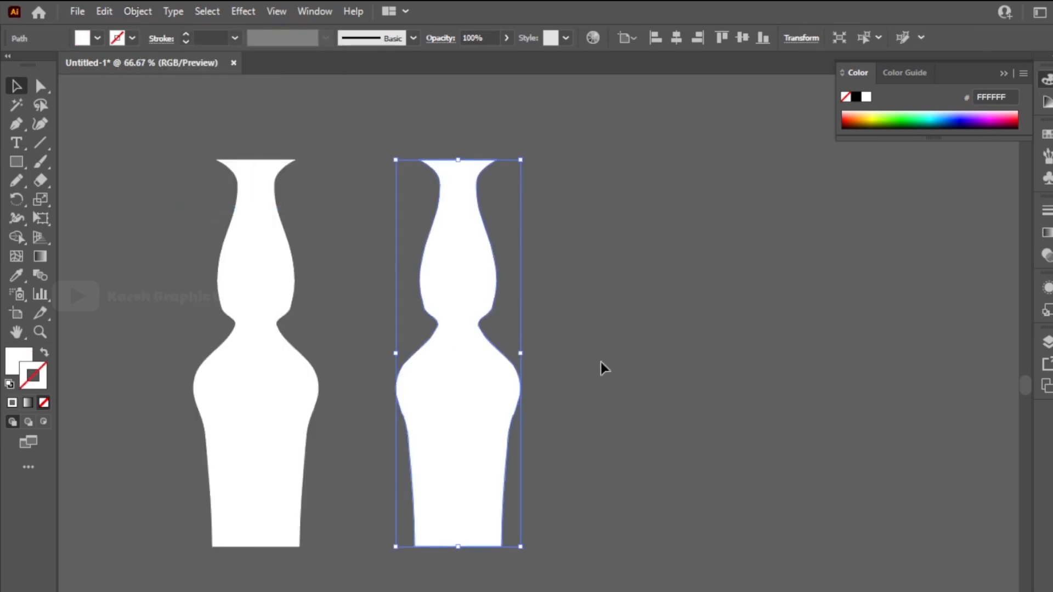
Step: Add a width point about 94 pt wide to the lower part of the left-hand shape and slide it down near the base
click(256, 410)
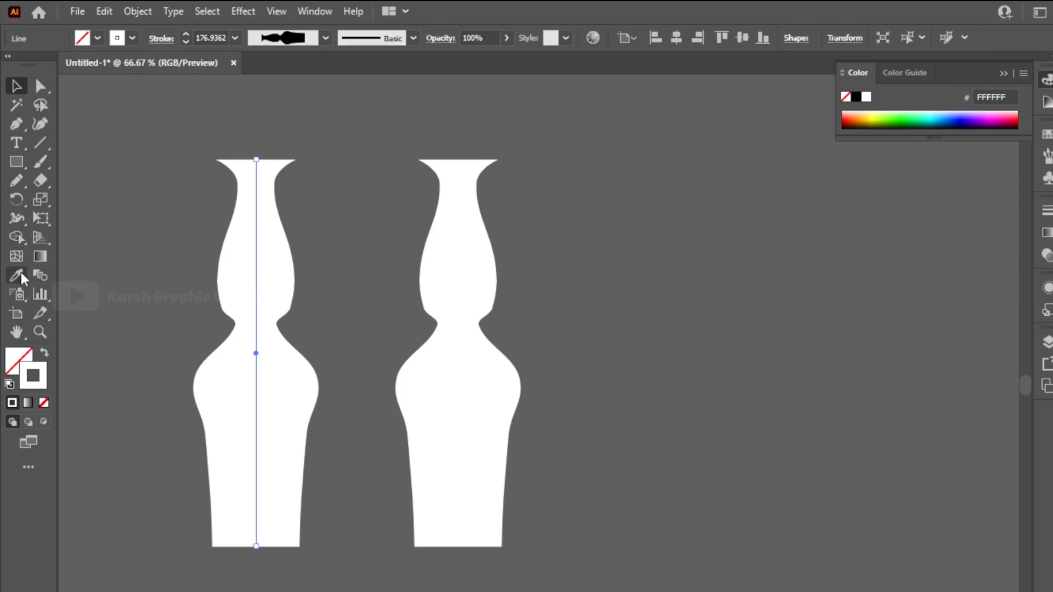
click(16, 218)
mouse_move(256, 451)
mouse_down()
mouse_move(287, 461)
mouse_move(290, 486)
mouse_up()
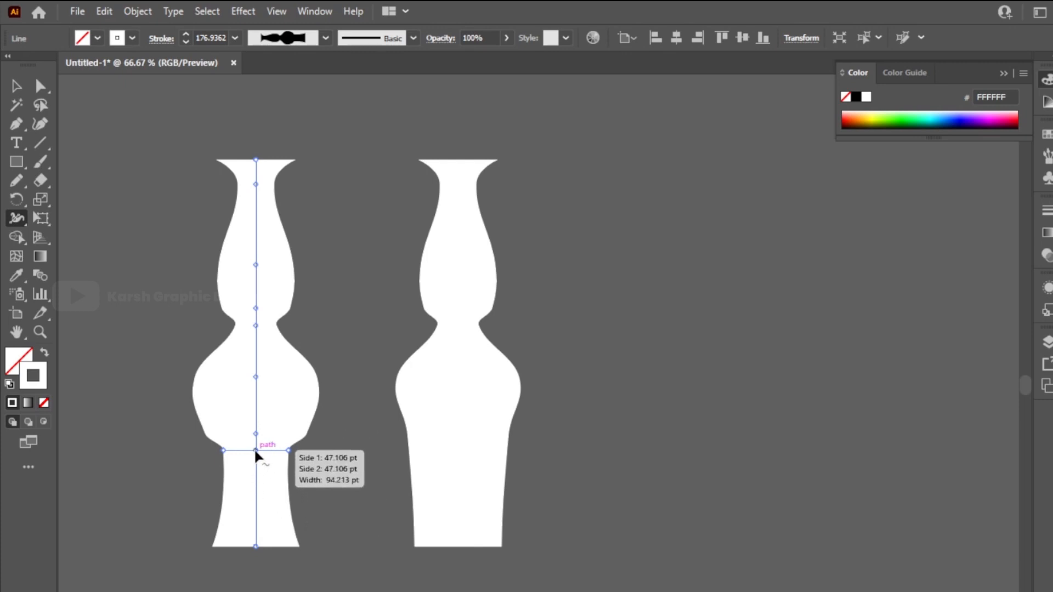
drag(255, 454, 256, 510)
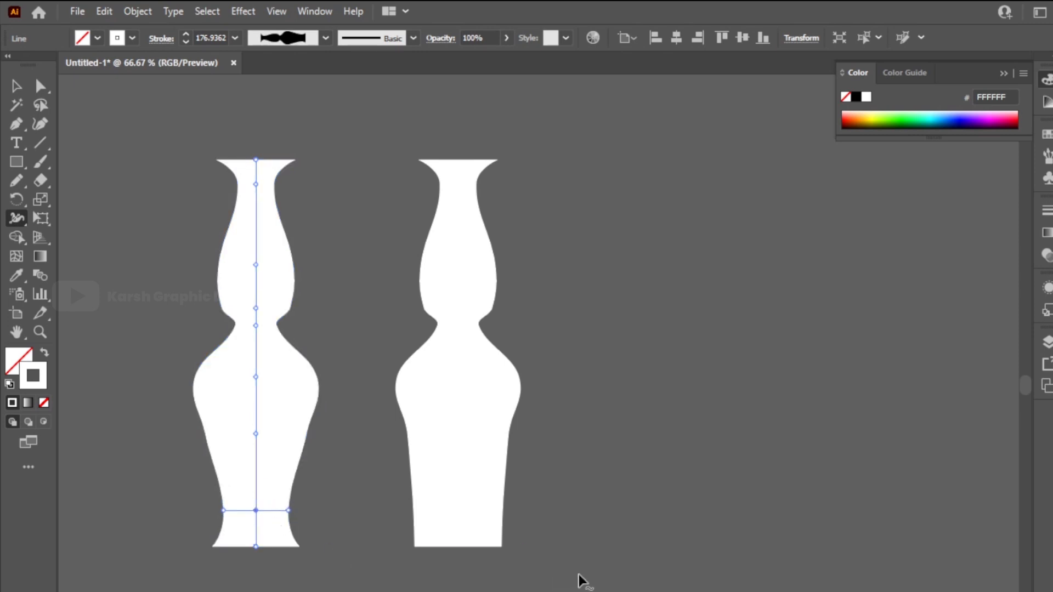
Step: Draw a circle about 300 pt in diameter to the right of the two shapes with the Ellipse tool
click(18, 164)
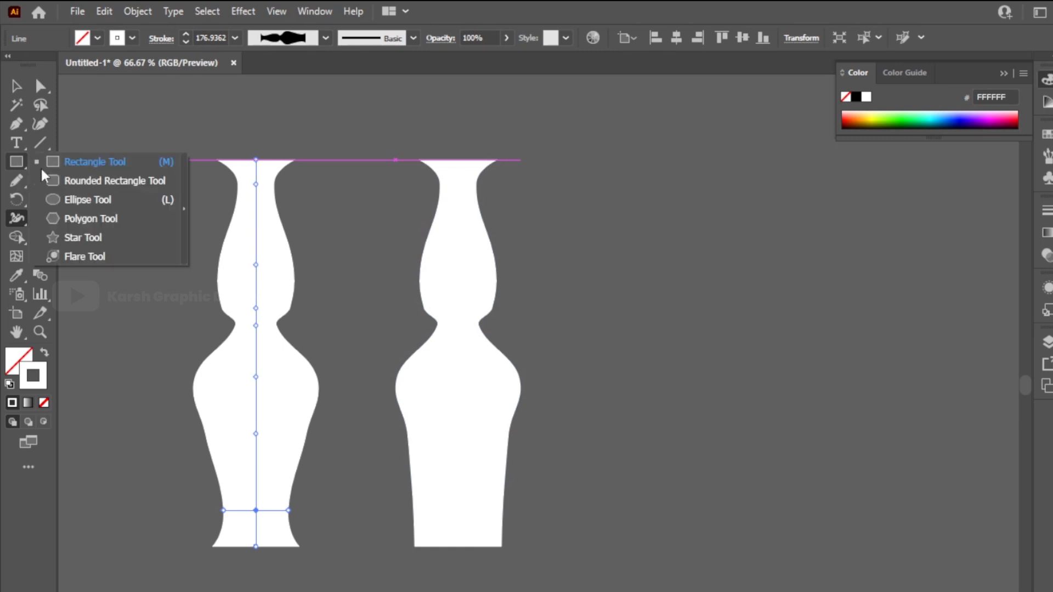
click(87, 201)
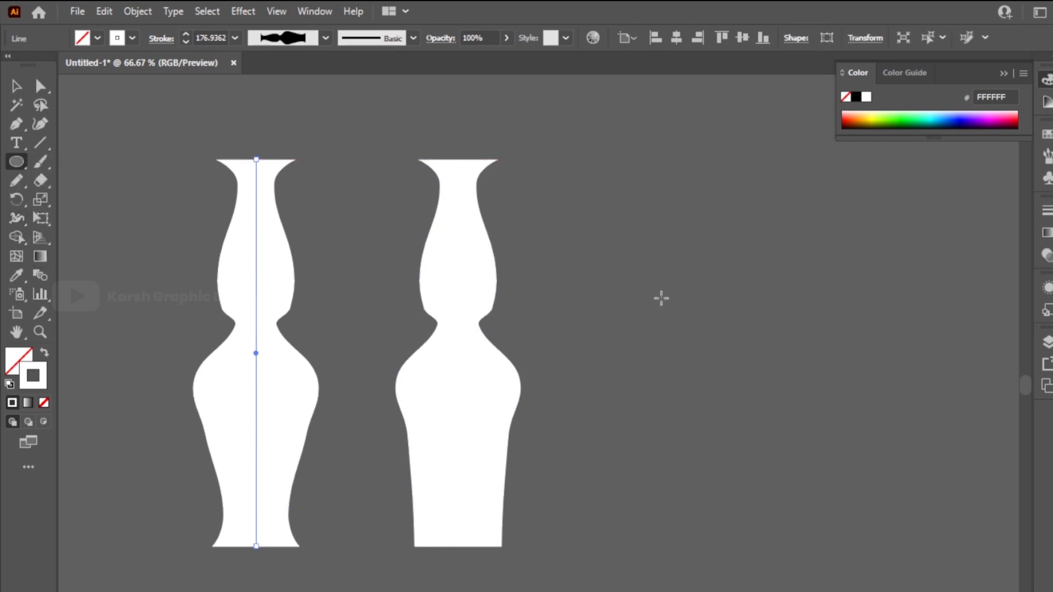
drag(661, 298, 809, 501)
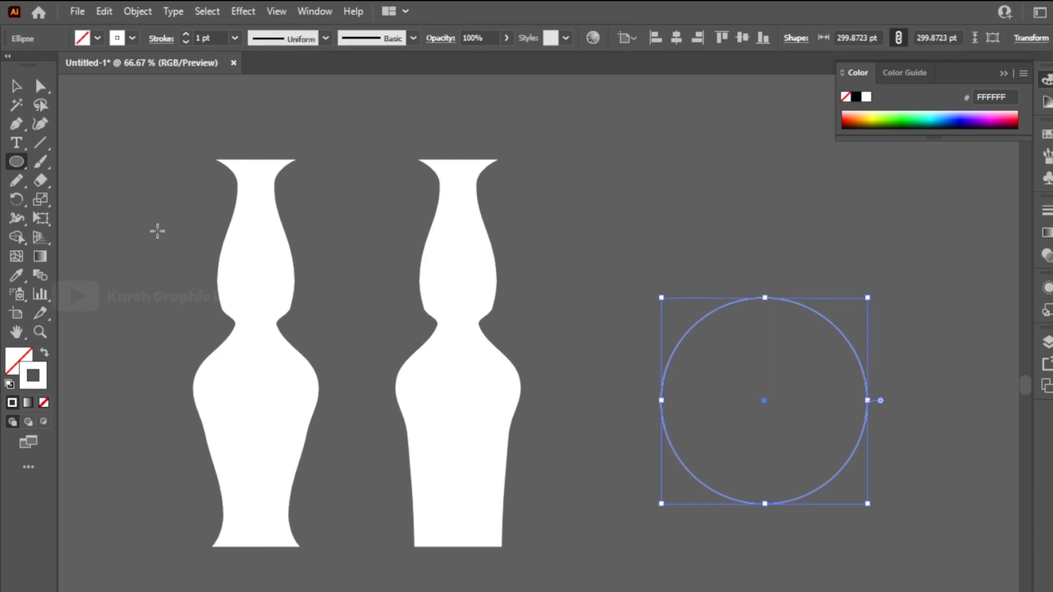
Step: Add a width point about 19 pt wide to the upper-right part of the circle with the Width tool
click(17, 218)
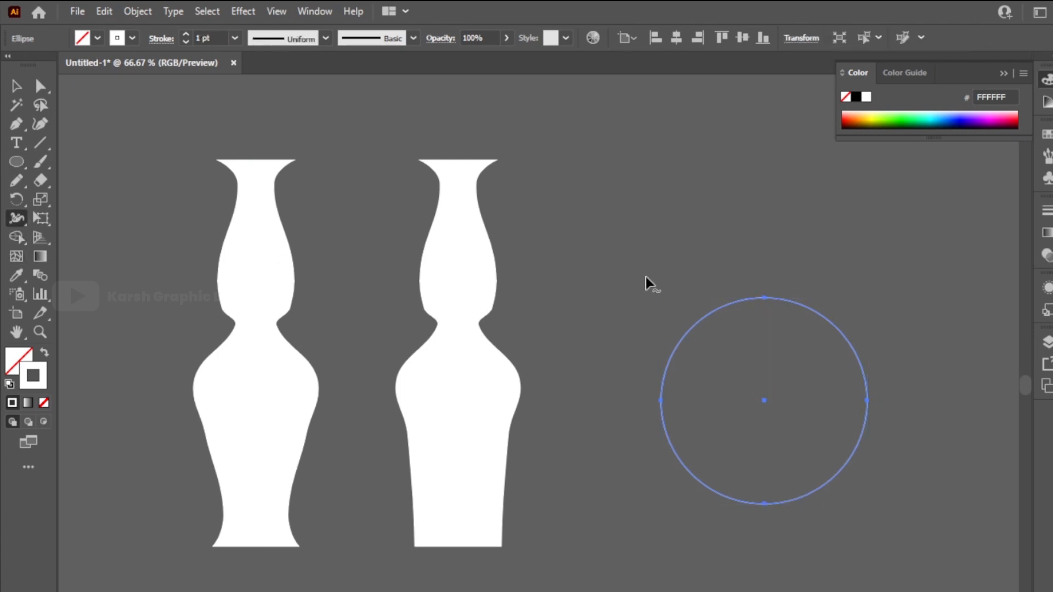
drag(806, 310, 817, 305)
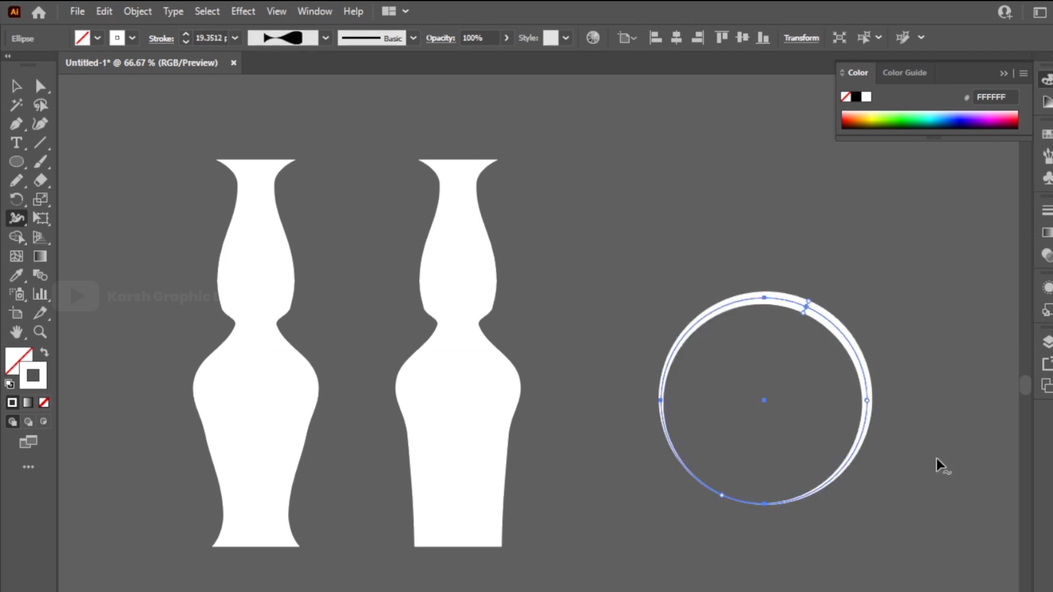
Step: Draw an open, wavy path of three anchor points in the empty area left of the vase shapes with the Pen tool
drag(149, 346, 637, 359)
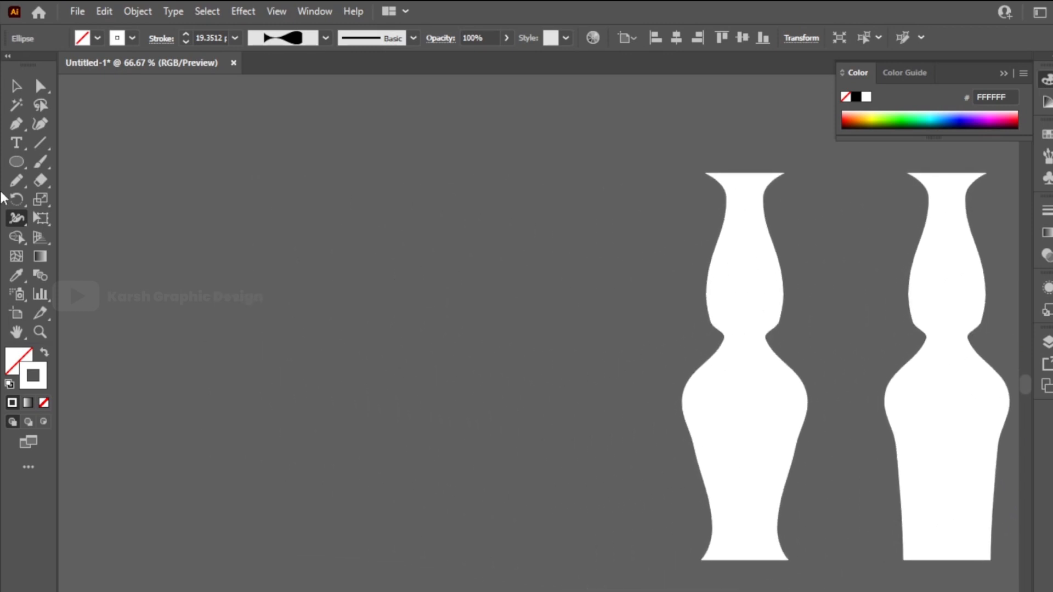
click(16, 126)
click(174, 348)
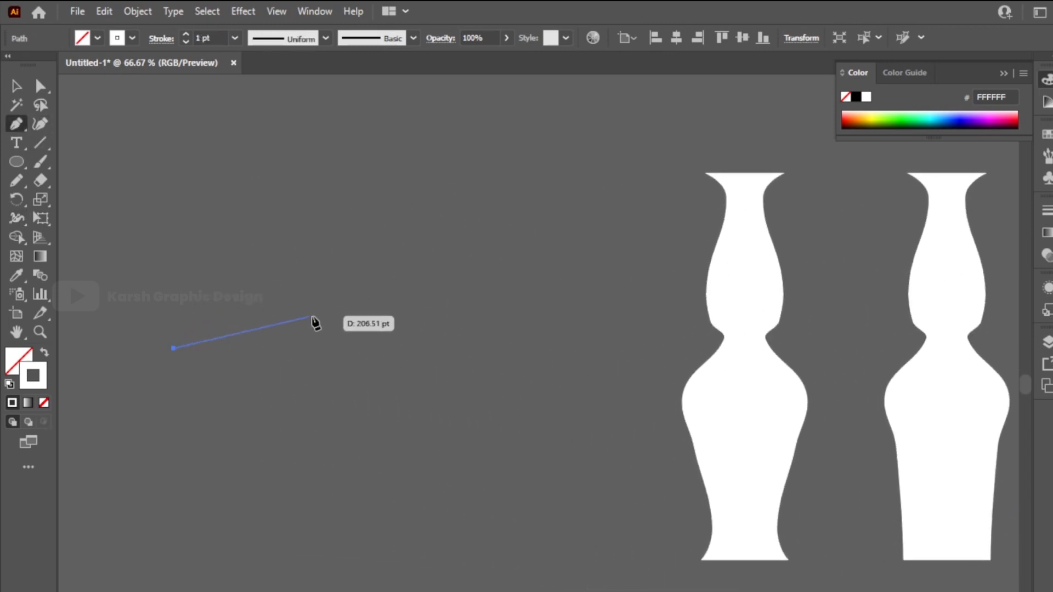
drag(339, 332, 423, 378)
click(527, 321)
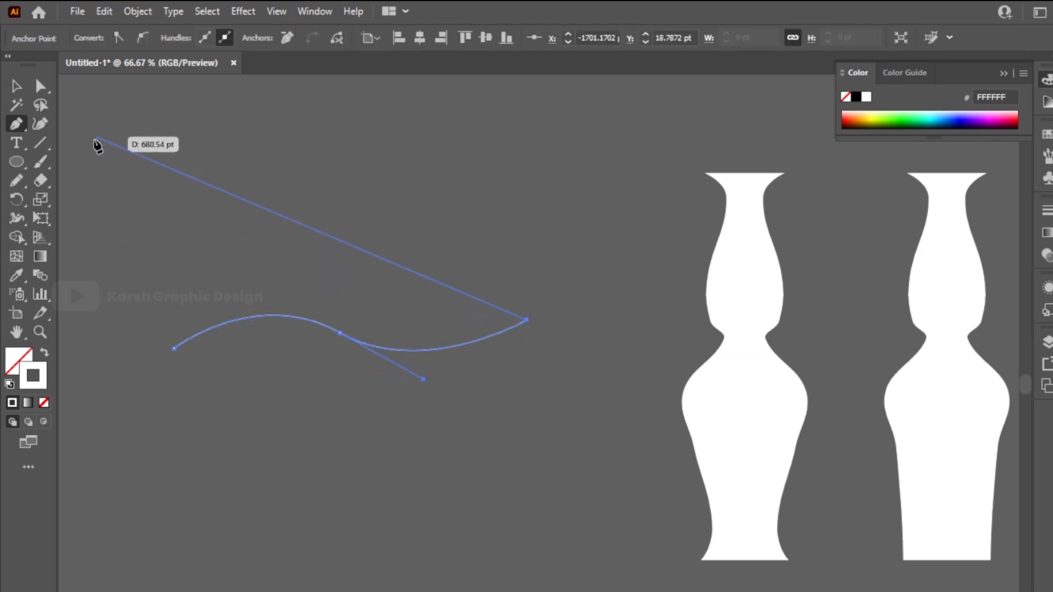
Step: Thicken the wavy path with a width point near the crest of its first bend, and deselect it
click(24, 224)
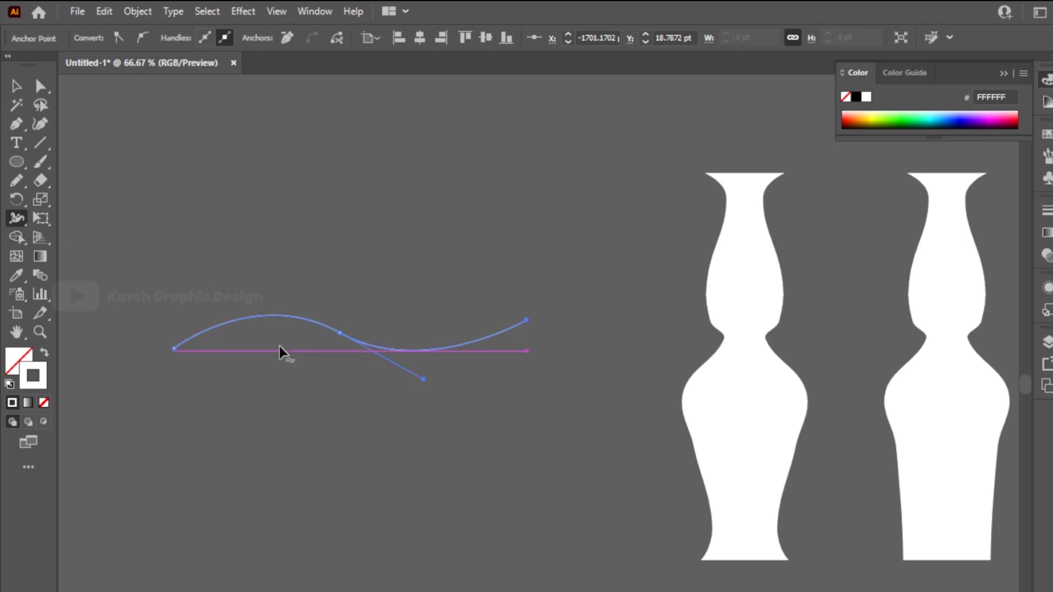
drag(263, 316, 263, 309)
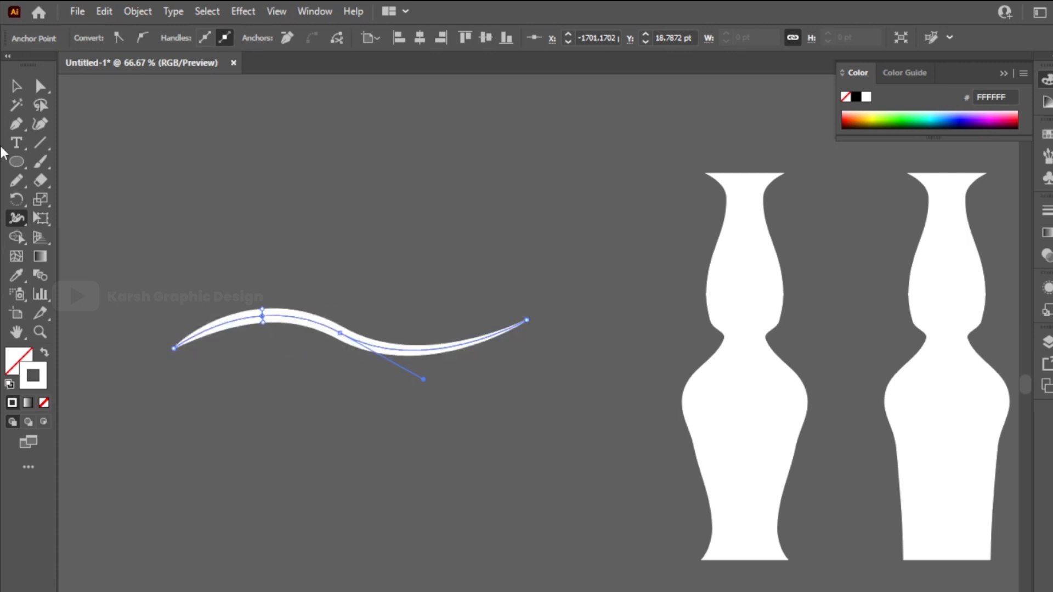
click(16, 88)
click(233, 190)
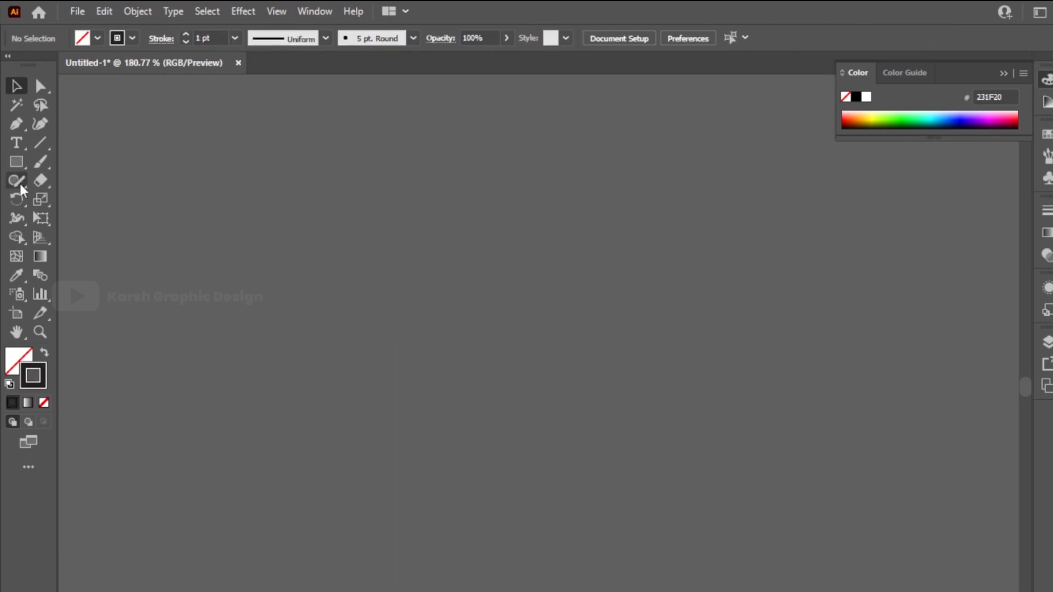
Step: Choose the Pencil tool and set its fidelity fully to Smooth in the tool options
click(17, 180)
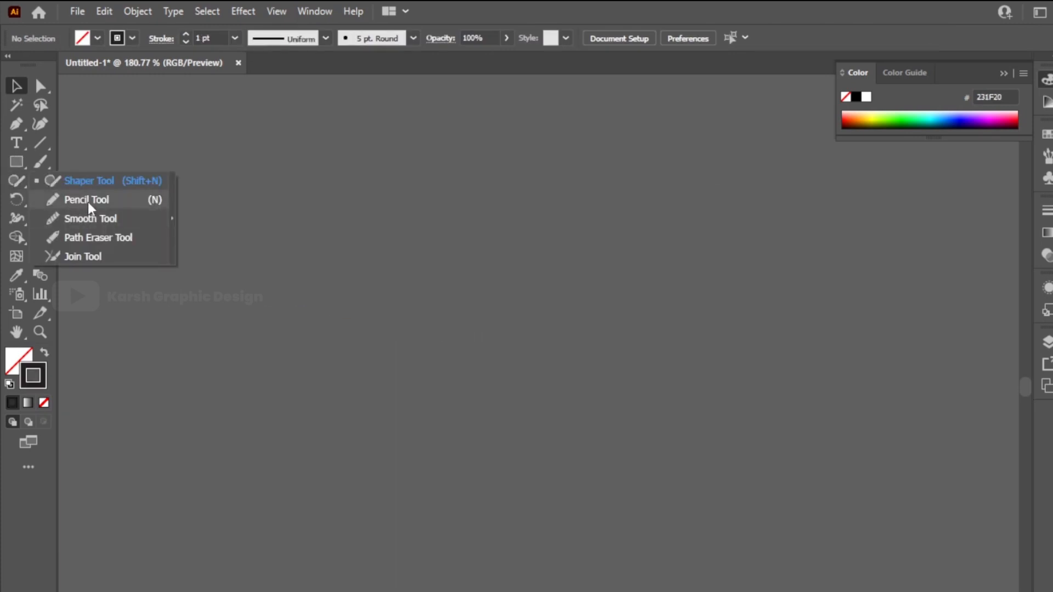
click(88, 200)
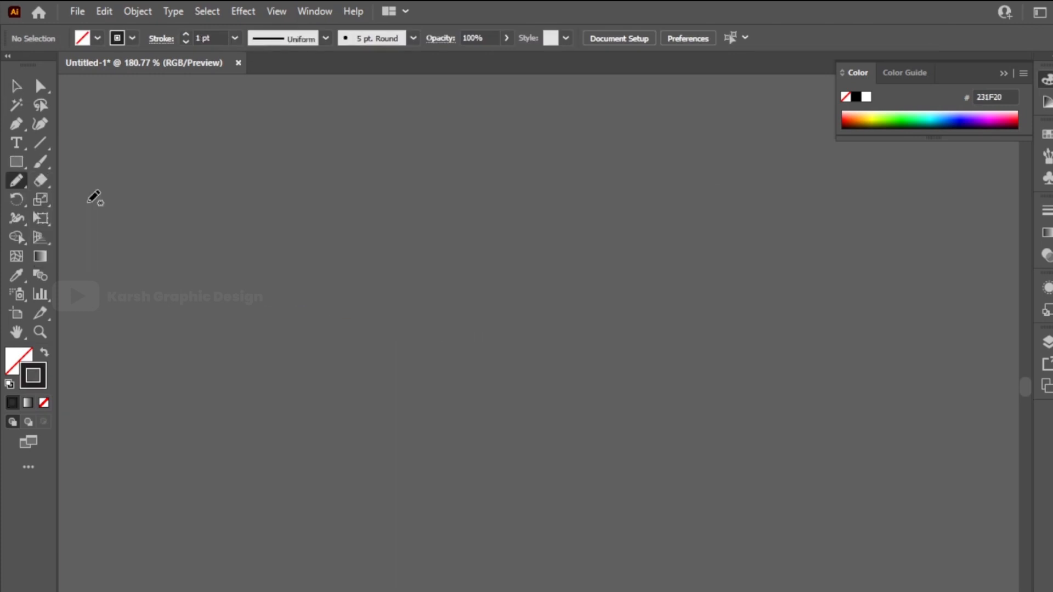
double_click(16, 181)
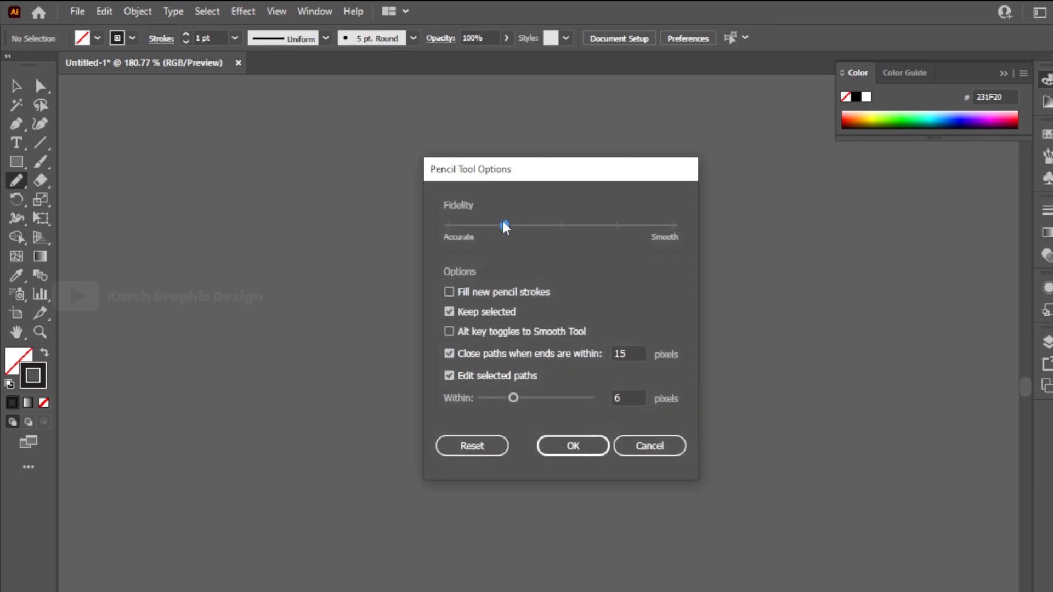
drag(532, 231, 693, 243)
click(592, 453)
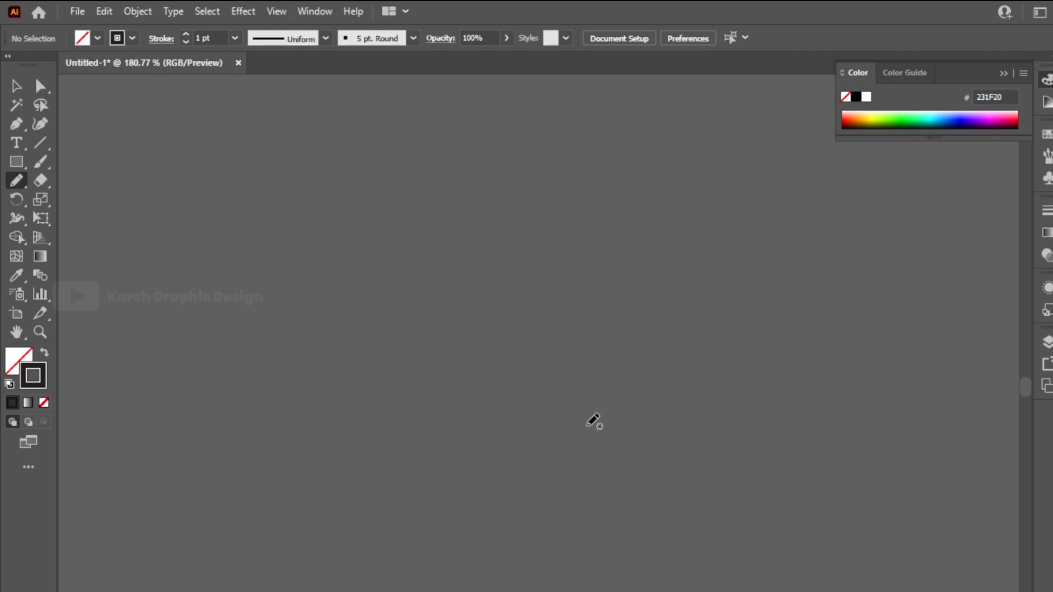
Step: Draw two freehand S-shaped test strokes side by side with the Pencil tool and delete both
drag(524, 241, 445, 394)
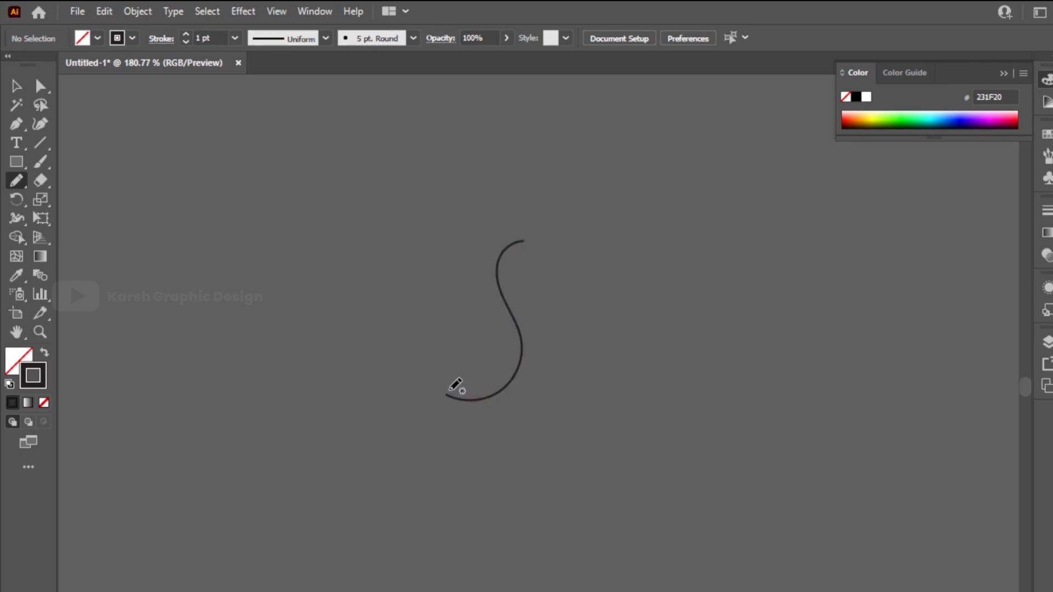
mouse_move(562, 381)
mouse_down()
mouse_move(611, 369)
mouse_move(688, 308)
mouse_up()
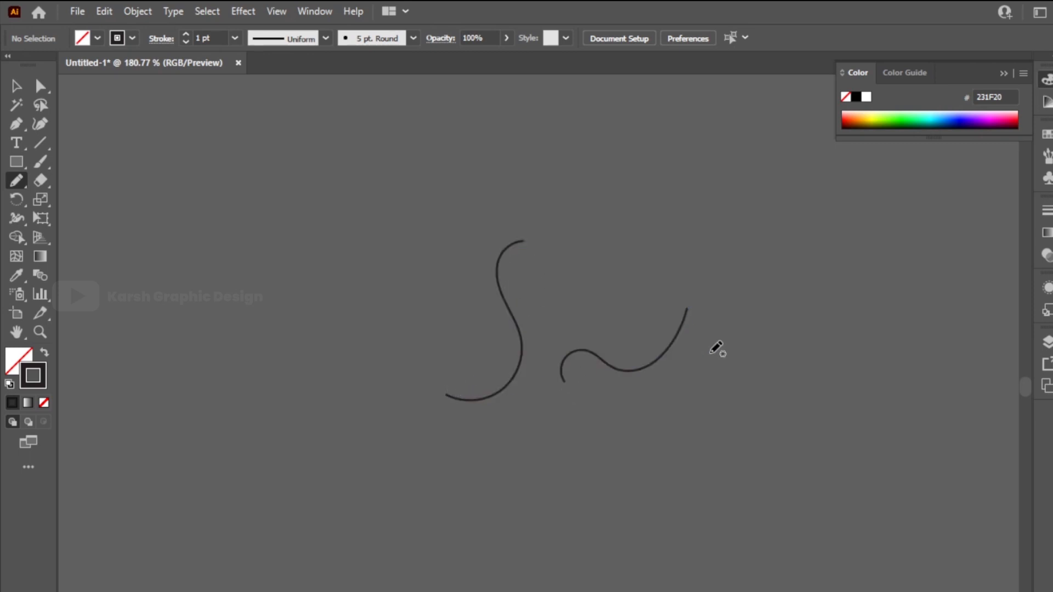
click(19, 86)
drag(420, 214, 752, 505)
key(Delete)
Step: Set the Pencil tool's stroke colour to white (FFFFFF) and its stroke weight to 0.25 pt
key(n)
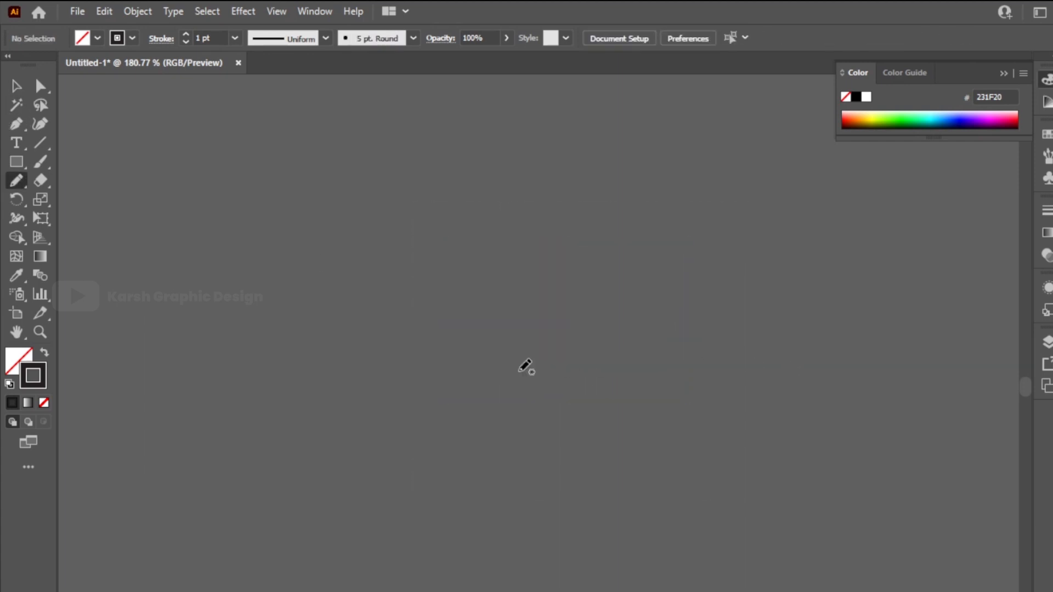
double_click(37, 384)
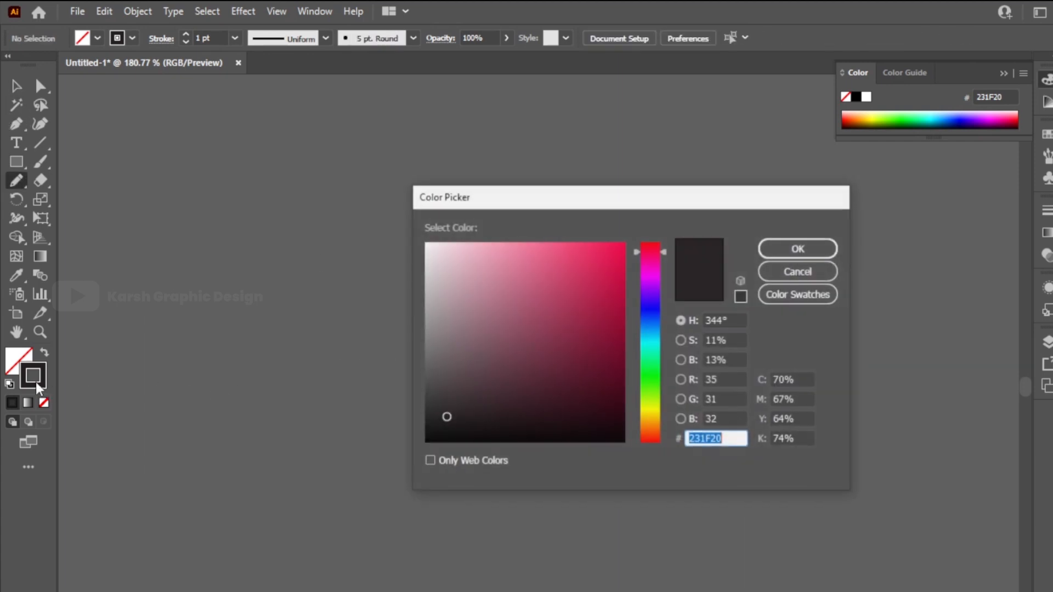
click(423, 243)
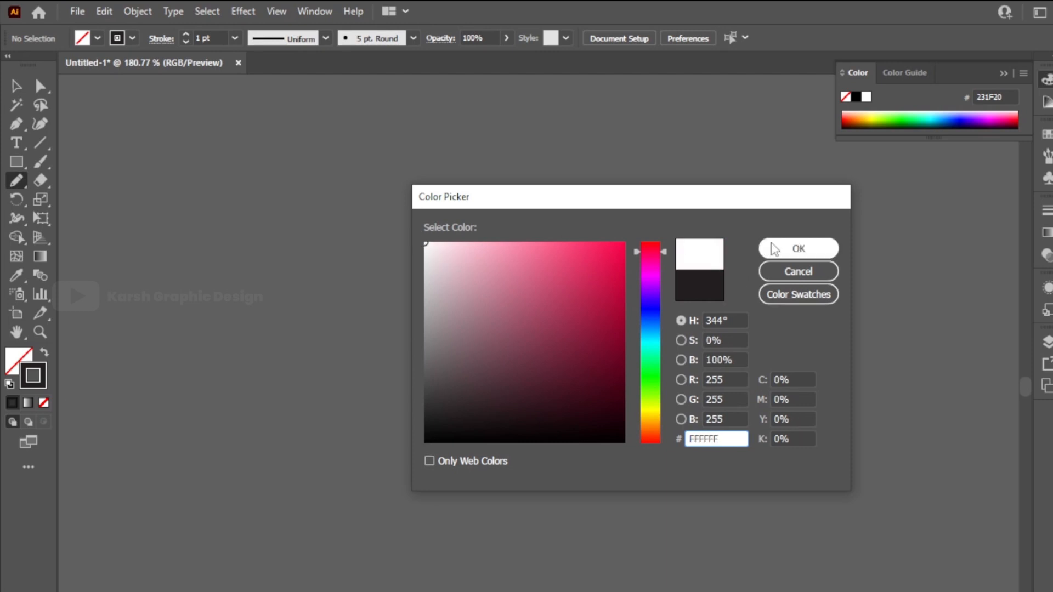
click(799, 248)
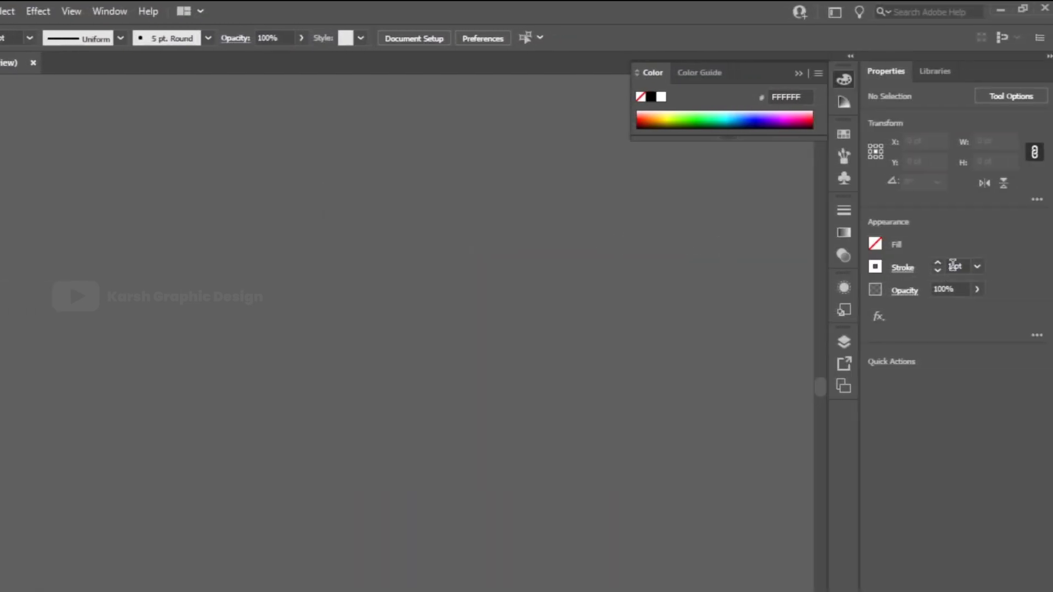
click(952, 265)
text(0.2)
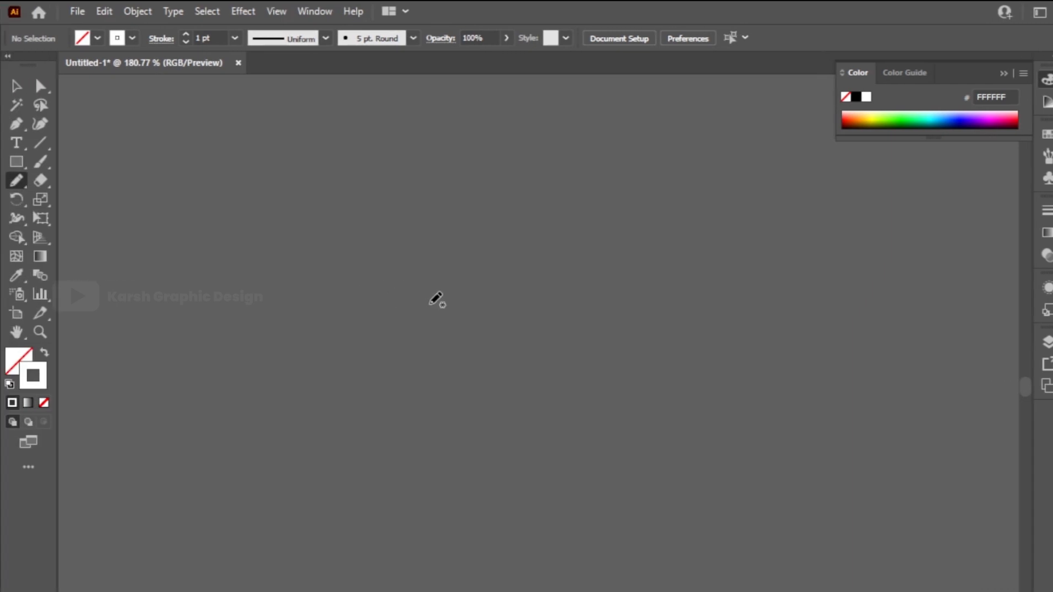
Step: Draw a freehand flower with a round centre and six separate open petals around it using the Pencil tool
mouse_move(377, 297)
mouse_down()
mouse_move(399, 337)
mouse_move(452, 295)
mouse_move(428, 297)
mouse_move(384, 253)
mouse_move(419, 276)
mouse_move(492, 248)
mouse_move(473, 283)
mouse_up()
mouse_move(387, 317)
mouse_down()
mouse_move(366, 342)
mouse_move(398, 335)
mouse_move(418, 385)
mouse_move(435, 398)
mouse_move(446, 370)
mouse_move(498, 356)
mouse_move(477, 336)
mouse_up()
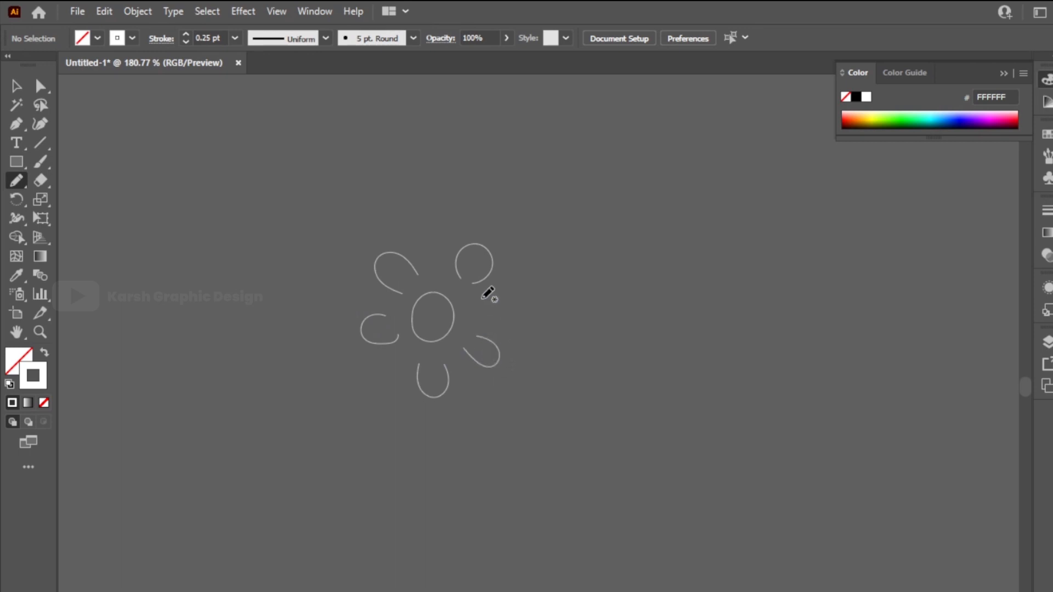
mouse_move(481, 299)
mouse_down()
mouse_move(503, 319)
mouse_move(470, 320)
mouse_up()
Step: Thicken the outer bends of all six petals and the lower-right part of the flower's centre with the Width tool
click(14, 222)
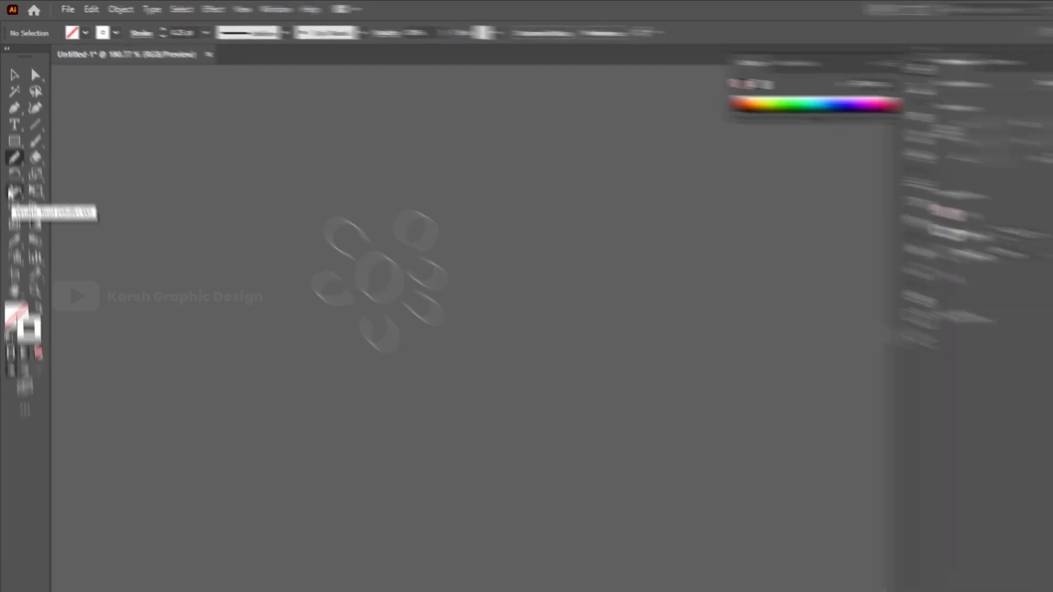
scroll(376, 212, up, 4)
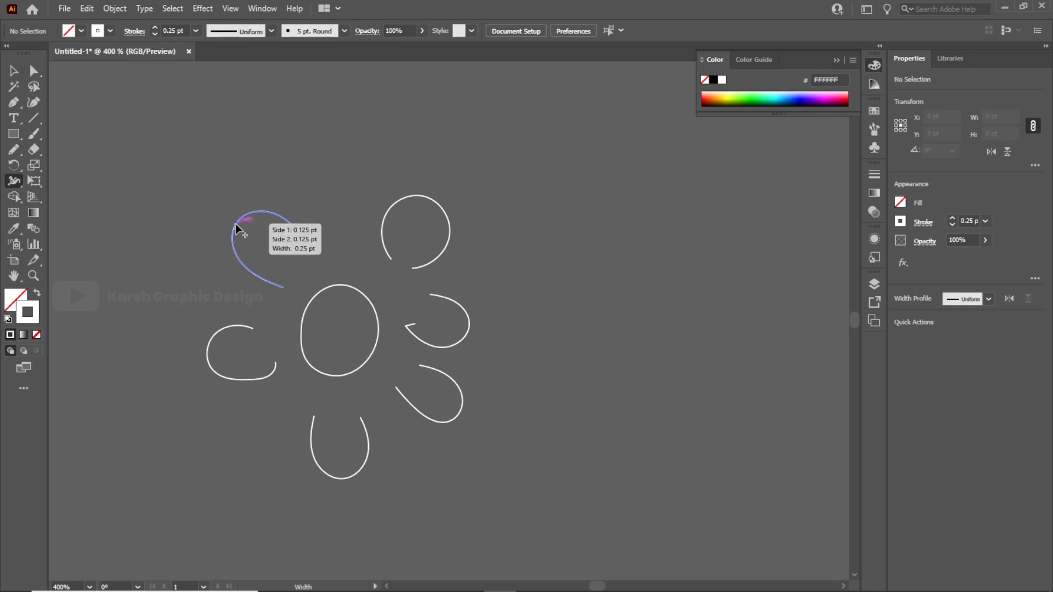
drag(238, 229, 229, 227)
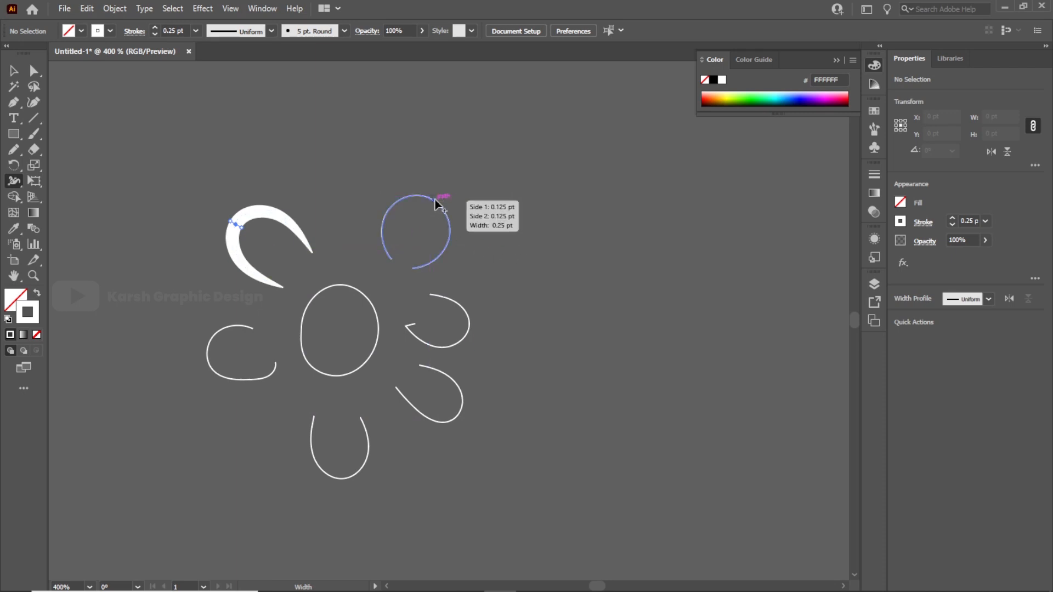
drag(435, 202, 438, 198)
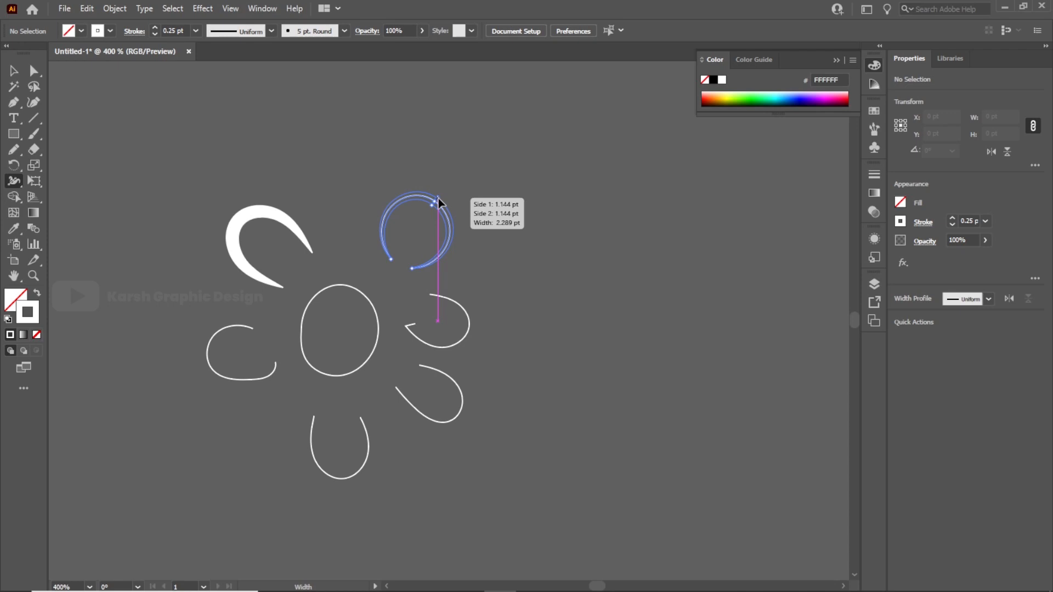
mouse_move(437, 200)
mouse_down()
mouse_move(442, 192)
mouse_move(414, 236)
mouse_move(441, 204)
mouse_up()
drag(467, 328, 476, 339)
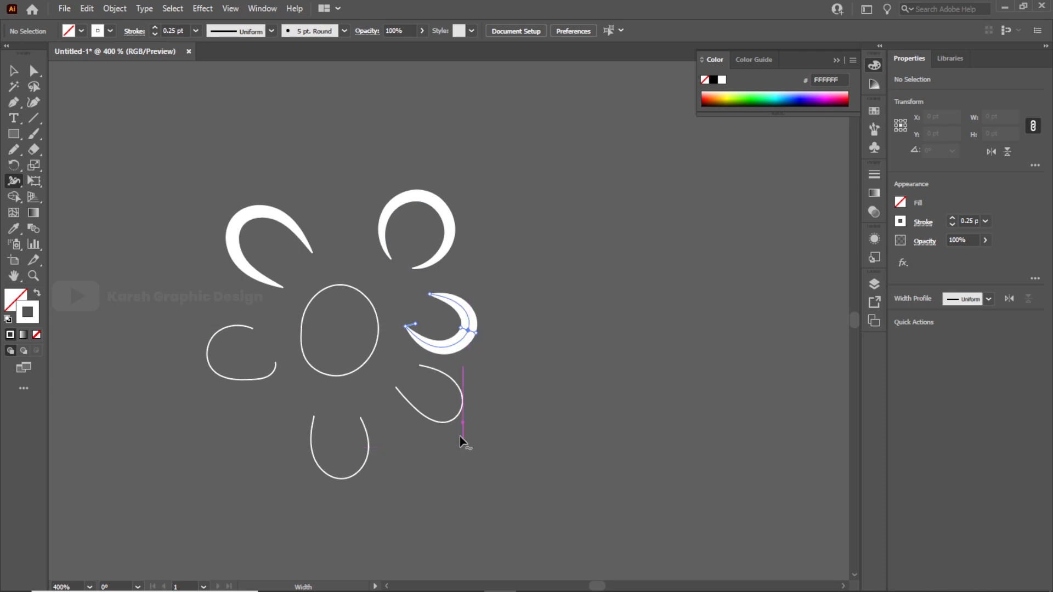
drag(462, 420, 459, 425)
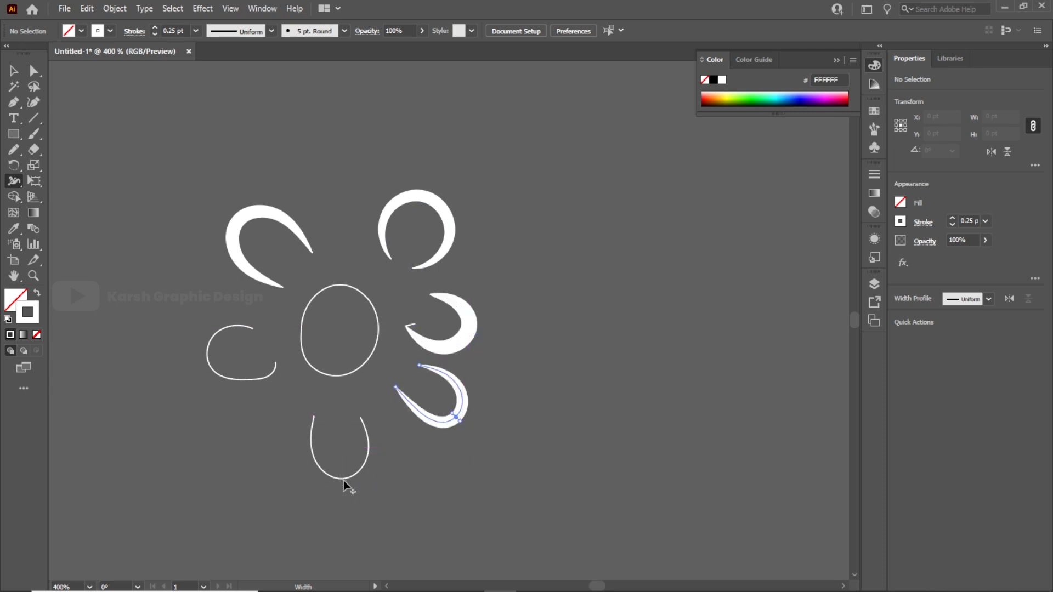
drag(346, 485, 345, 488)
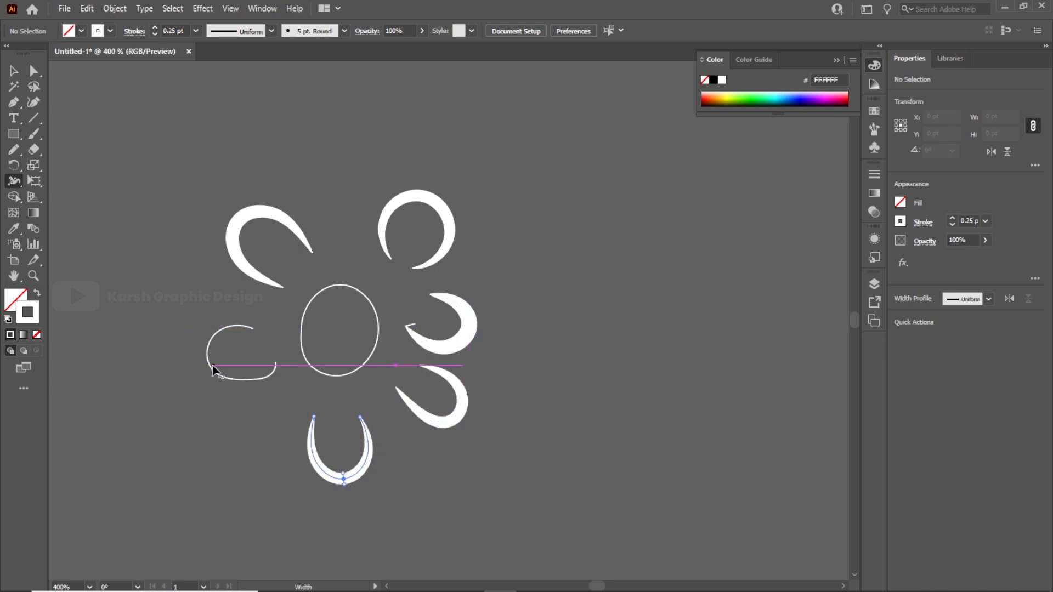
mouse_move(212, 365)
mouse_down()
mouse_move(212, 352)
mouse_move(205, 360)
mouse_up()
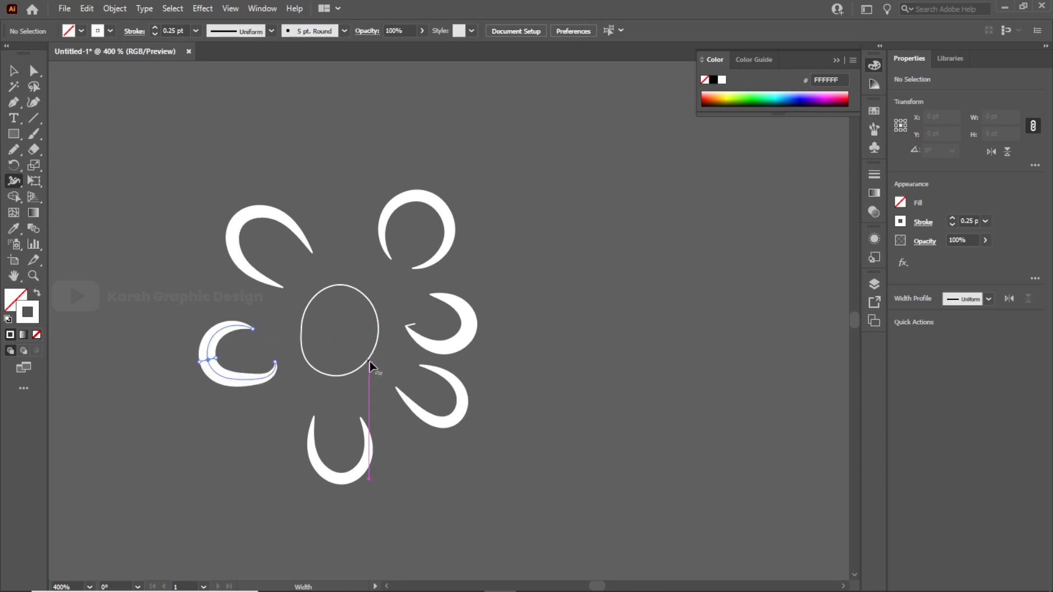
drag(370, 361, 376, 372)
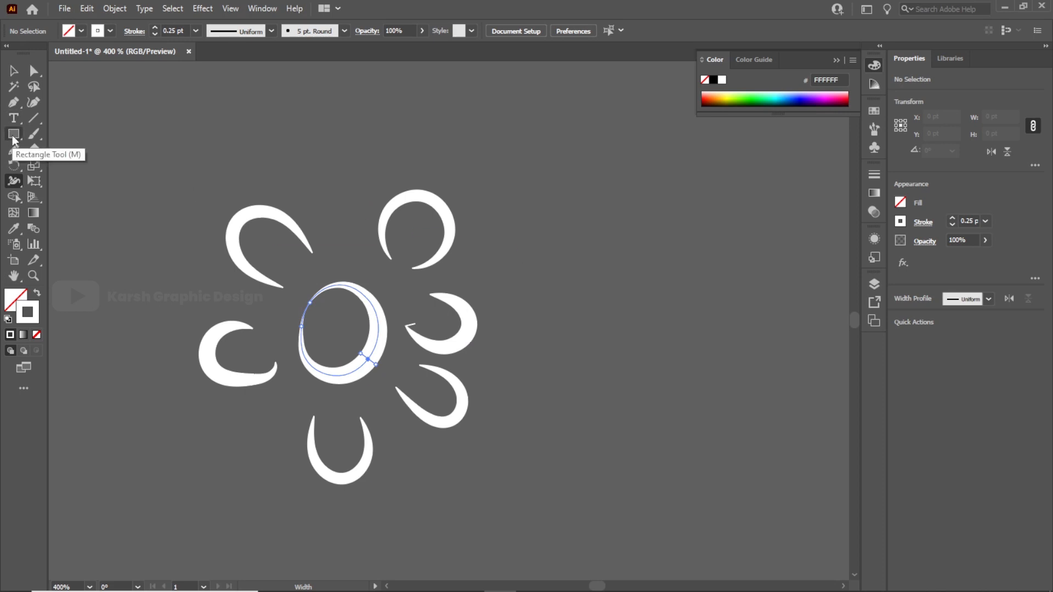
Step: Draw a square of about 47 pt with white fill and no stroke to the right of the flower
click(37, 293)
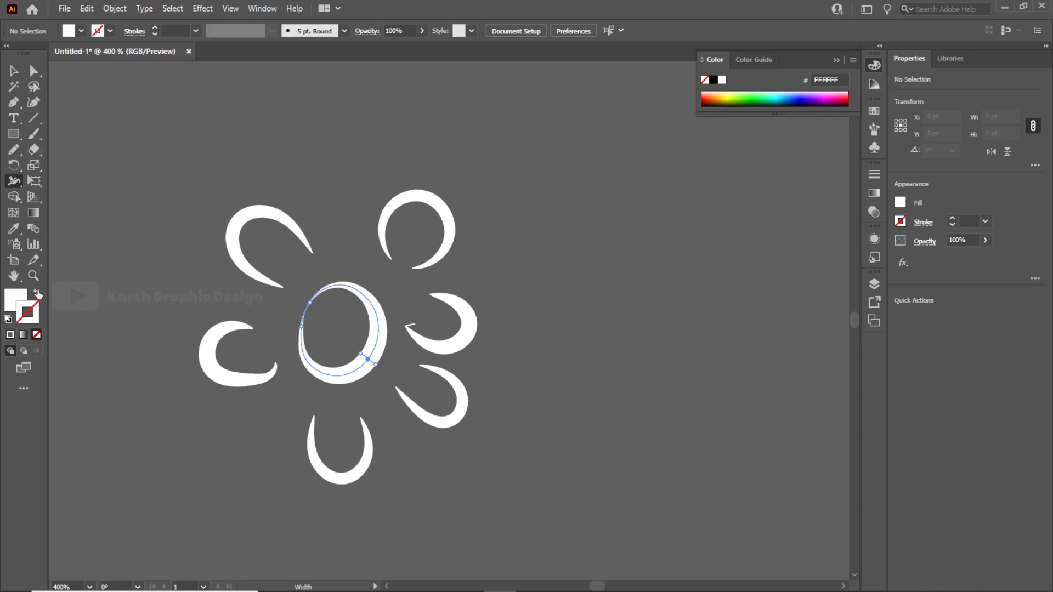
click(14, 133)
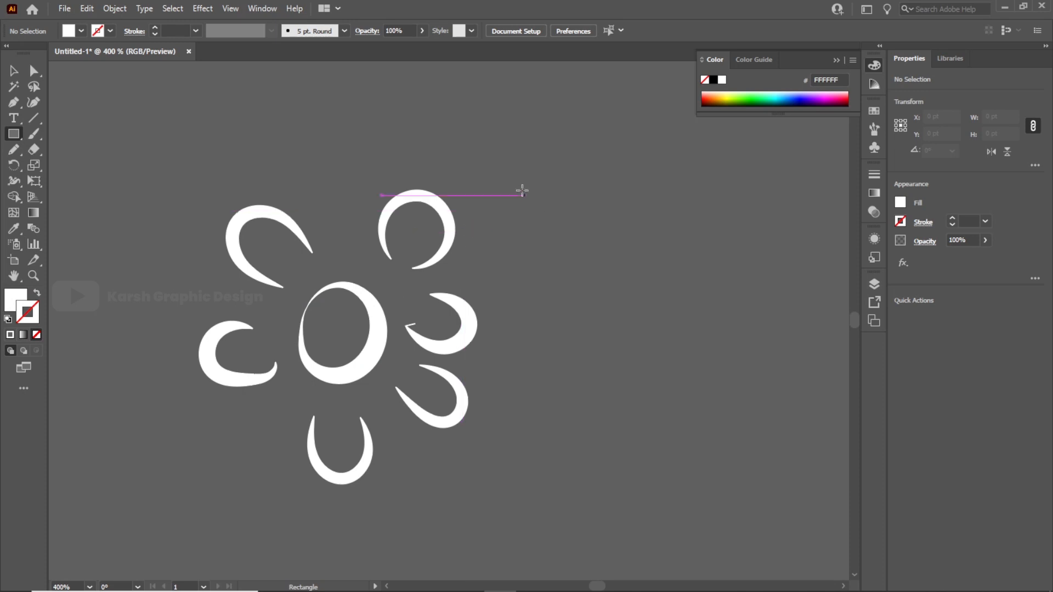
drag(520, 184, 680, 307)
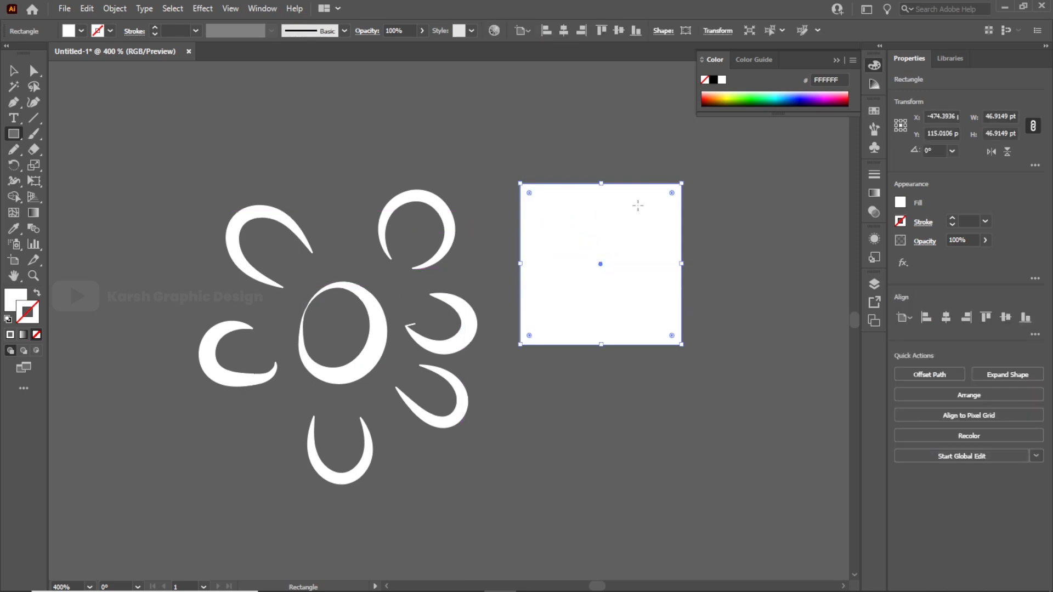
Step: Swap the square's fill for a white stroke and add a width point about 6.5 pt wide near the middle of its top edge
click(14, 180)
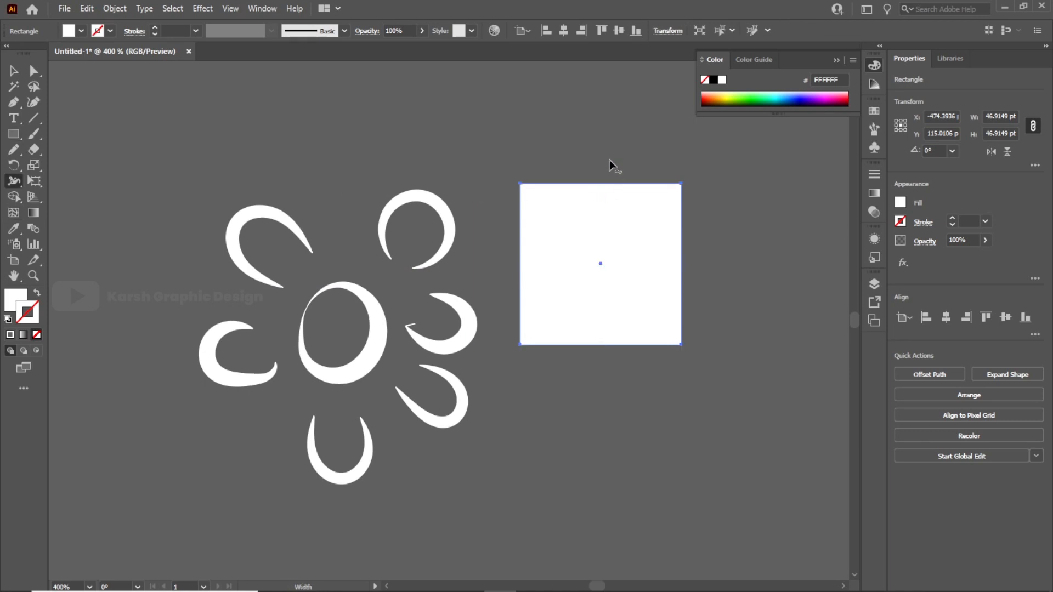
click(38, 294)
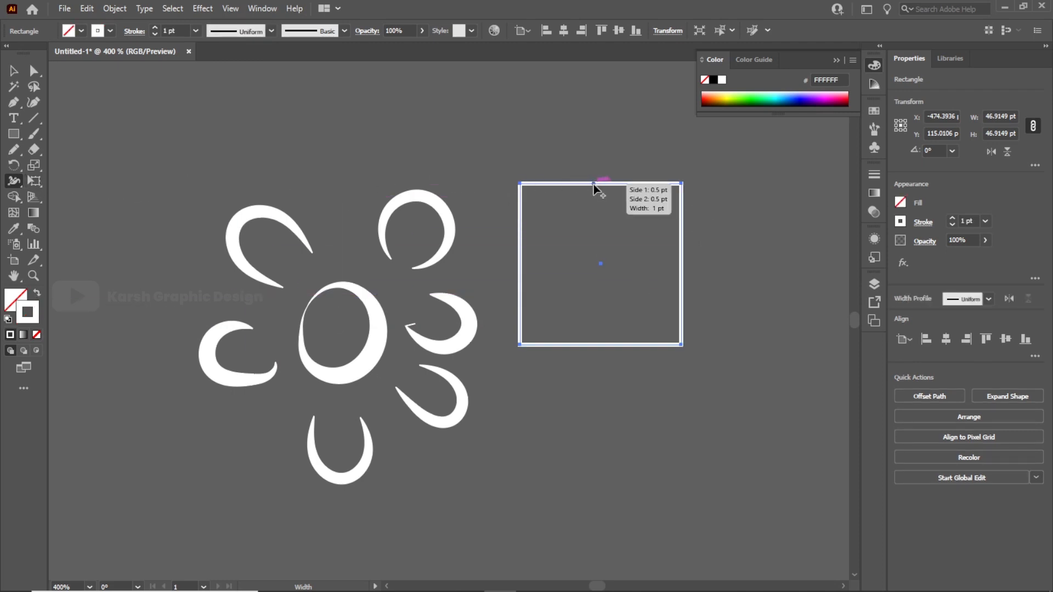
drag(593, 185, 594, 172)
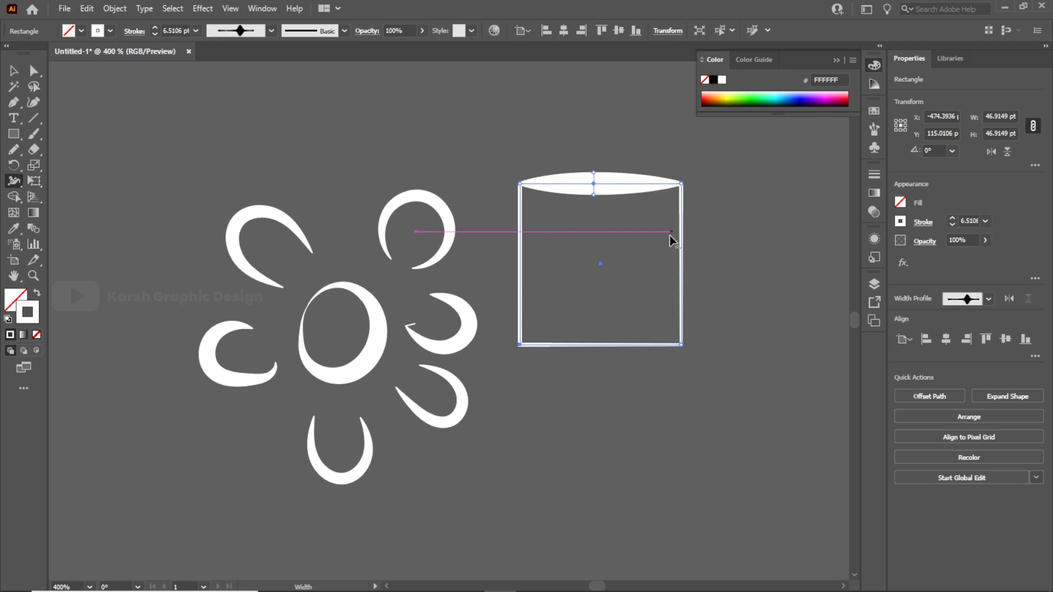
Step: Add a width point about 7.3 pt wide near the middle of the square's right edge and clear the selection
drag(681, 260, 693, 261)
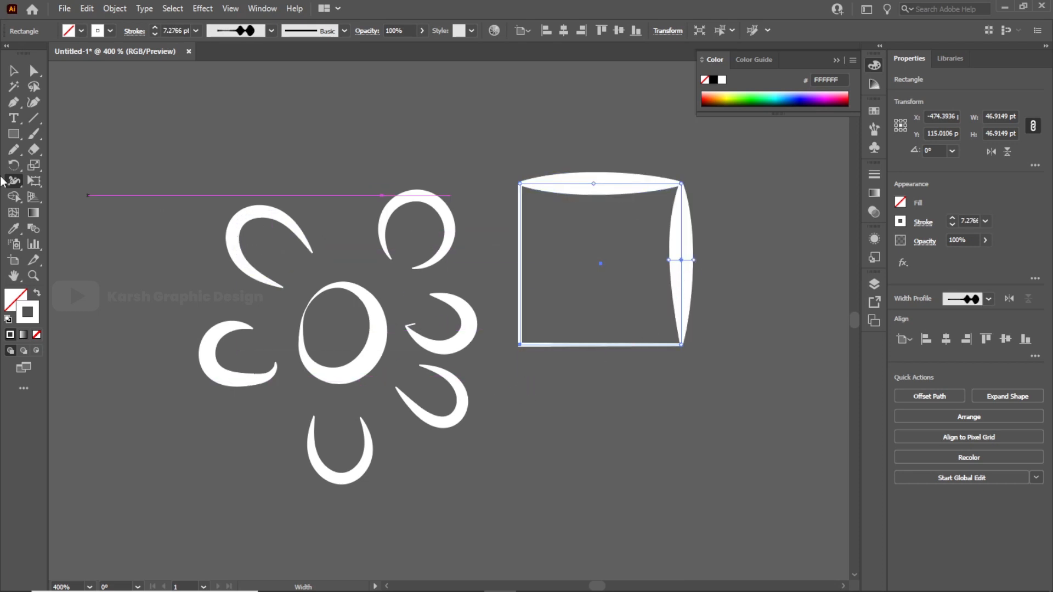
click(15, 70)
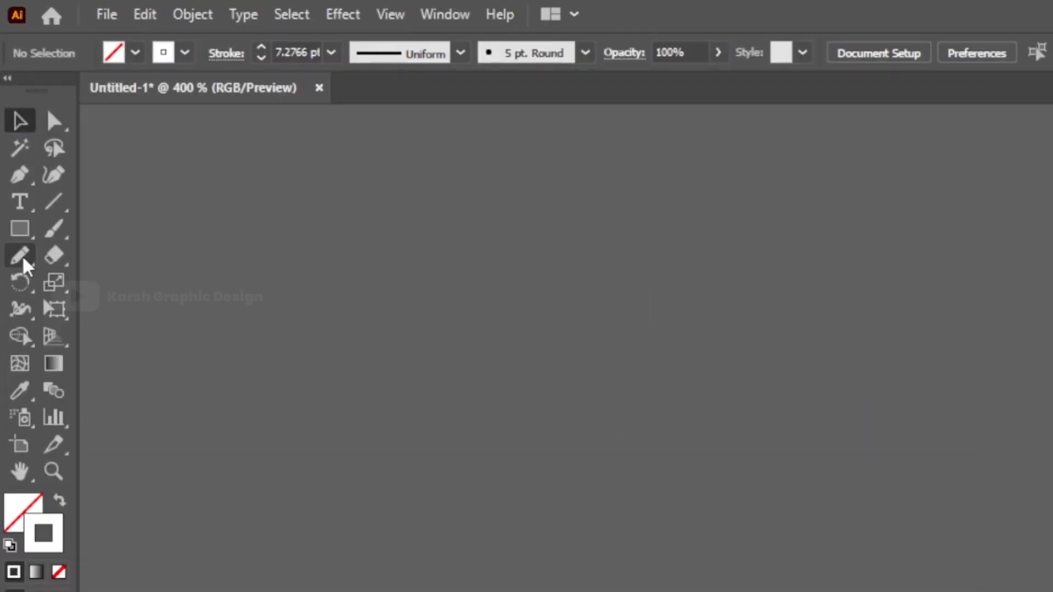
Step: Draw a freehand open vase-like outline with three separate lines fanning out of its mouth, using the Pencil tool and a 0.25 pt white stroke
click(21, 257)
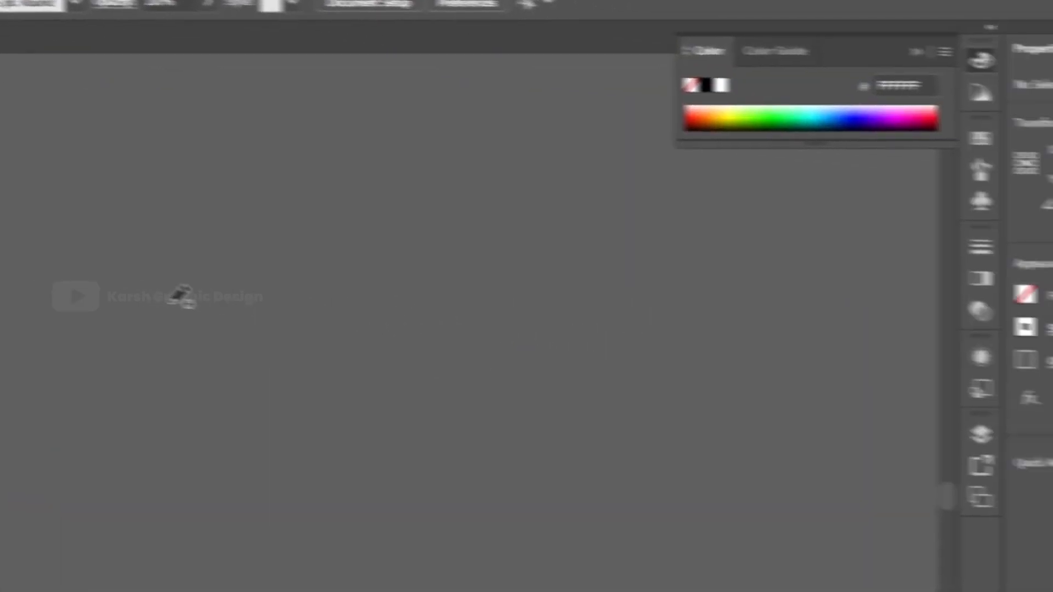
click(926, 305)
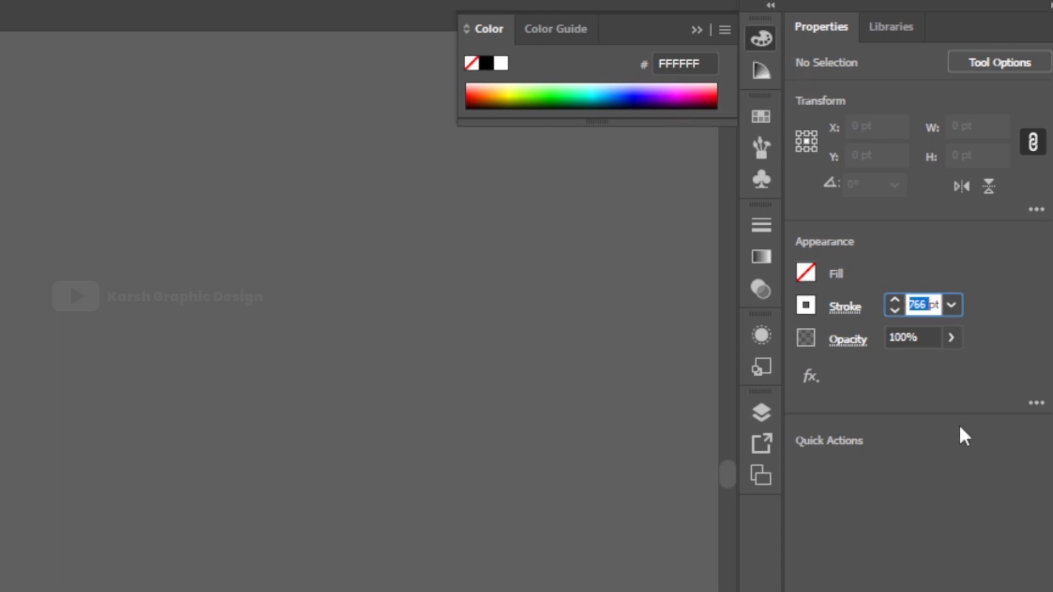
text(0)
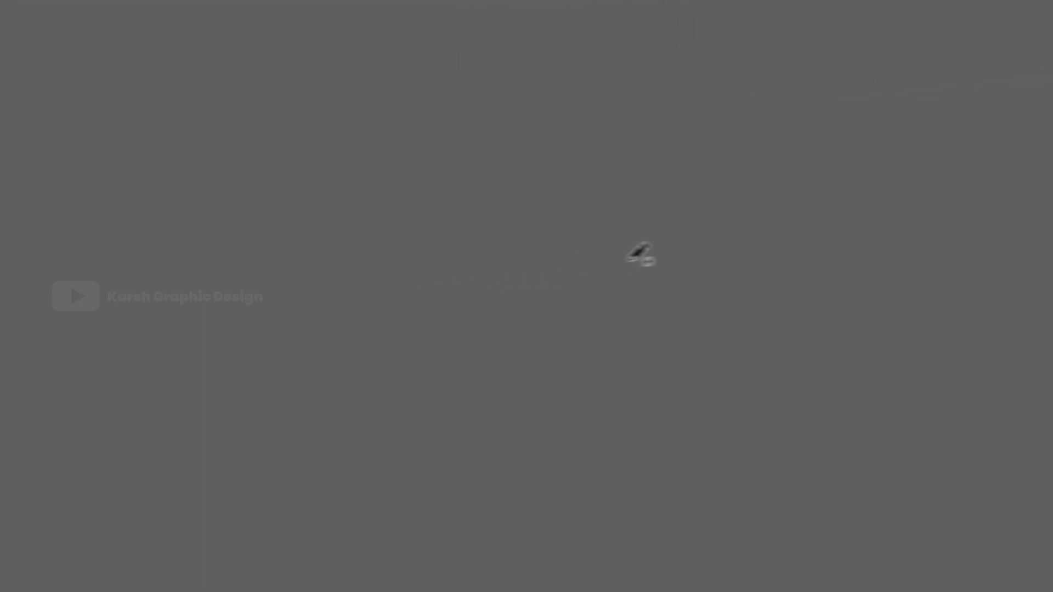
mouse_move(627, 157)
mouse_down()
mouse_move(606, 220)
mouse_move(609, 385)
mouse_move(572, 500)
mouse_move(594, 540)
mouse_move(622, 528)
mouse_move(661, 384)
mouse_move(686, 356)
mouse_move(774, 303)
mouse_move(807, 244)
mouse_up()
mouse_move(654, 172)
mouse_down()
mouse_move(635, 233)
mouse_move(637, 306)
mouse_up()
mouse_move(707, 205)
mouse_down()
mouse_move(667, 301)
mouse_move(708, 304)
mouse_move(772, 225)
mouse_up()
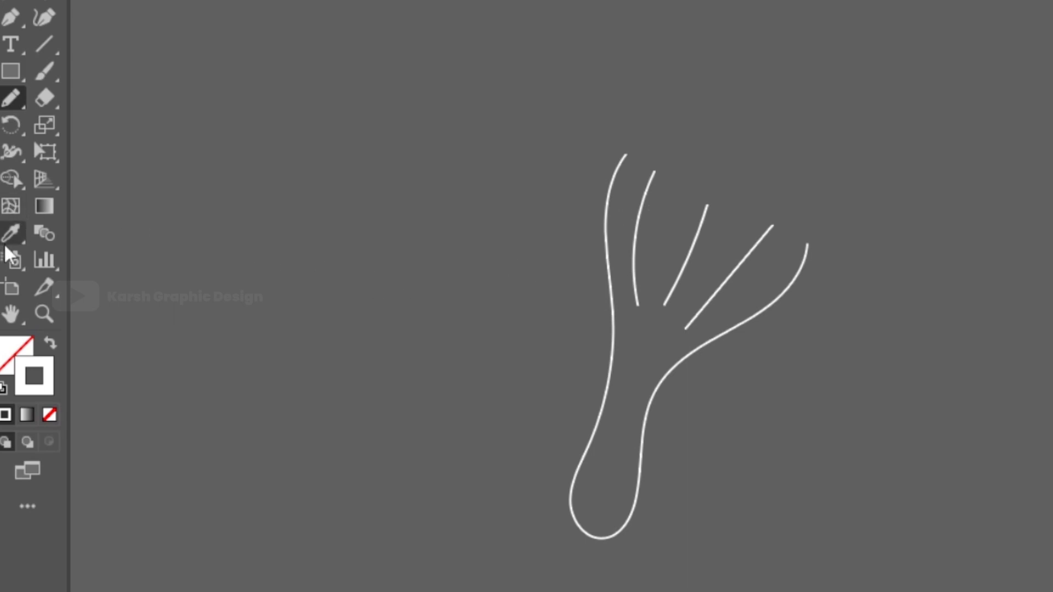
Step: Thicken the vase-like outline and the middle of each of the three inner lines with the Width tool
click(13, 153)
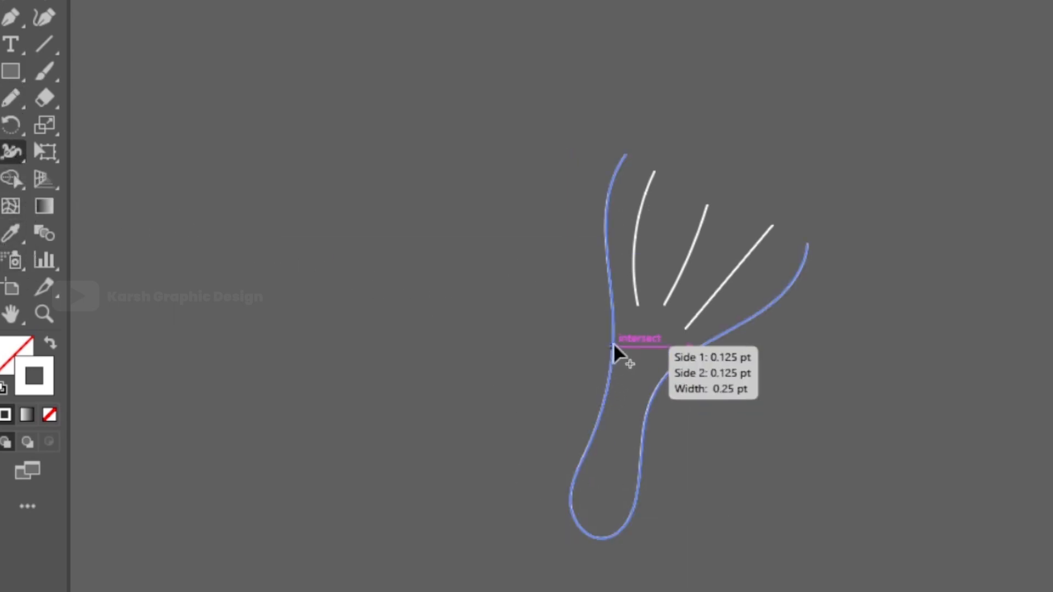
drag(611, 346, 606, 347)
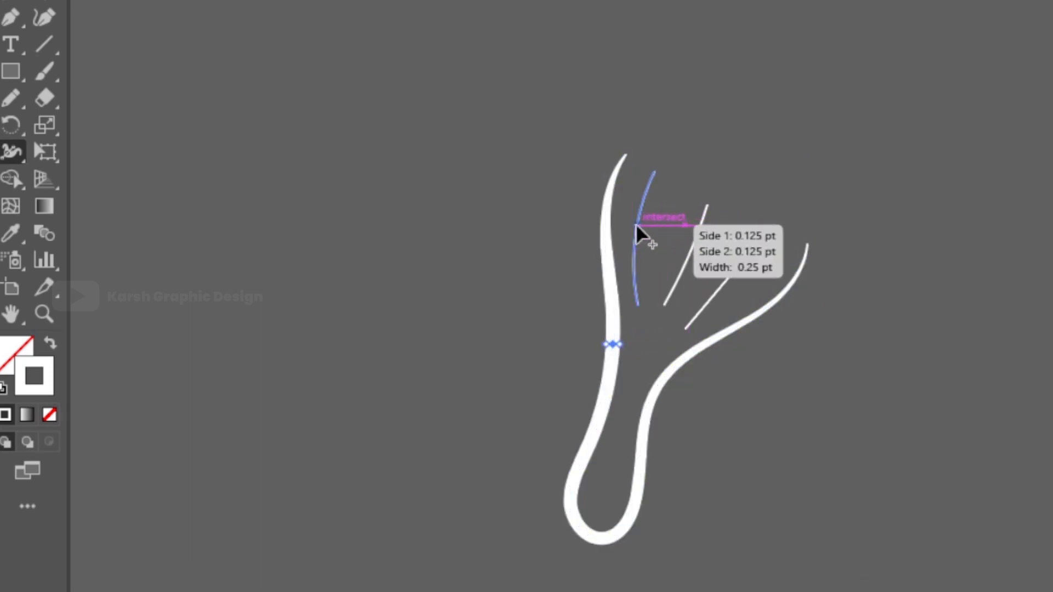
drag(635, 226, 631, 226)
scroll(716, 265, up, 2)
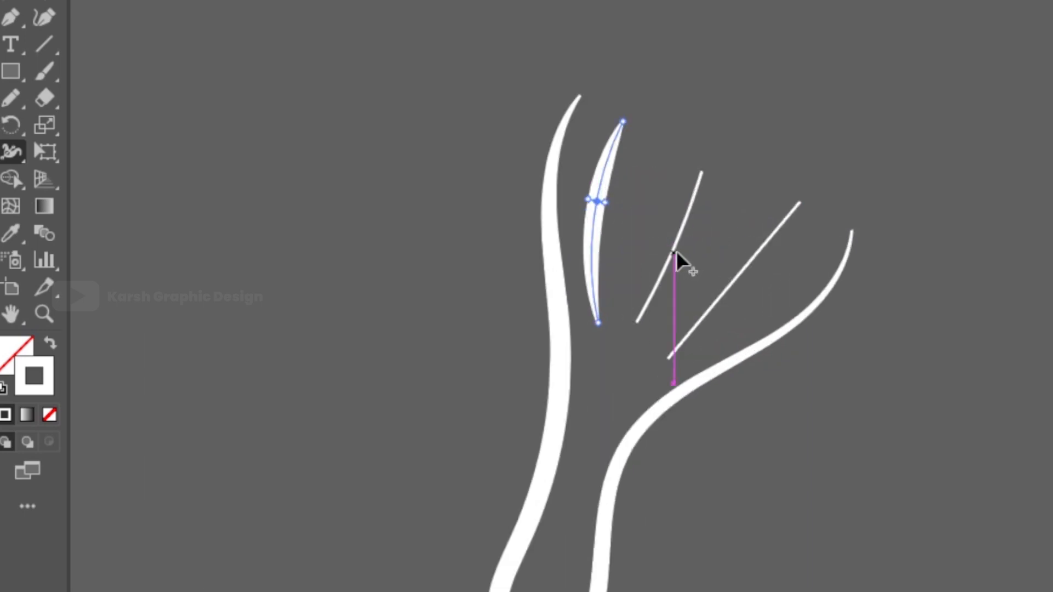
mouse_move(676, 253)
mouse_down()
mouse_move(654, 243)
mouse_move(681, 254)
mouse_up()
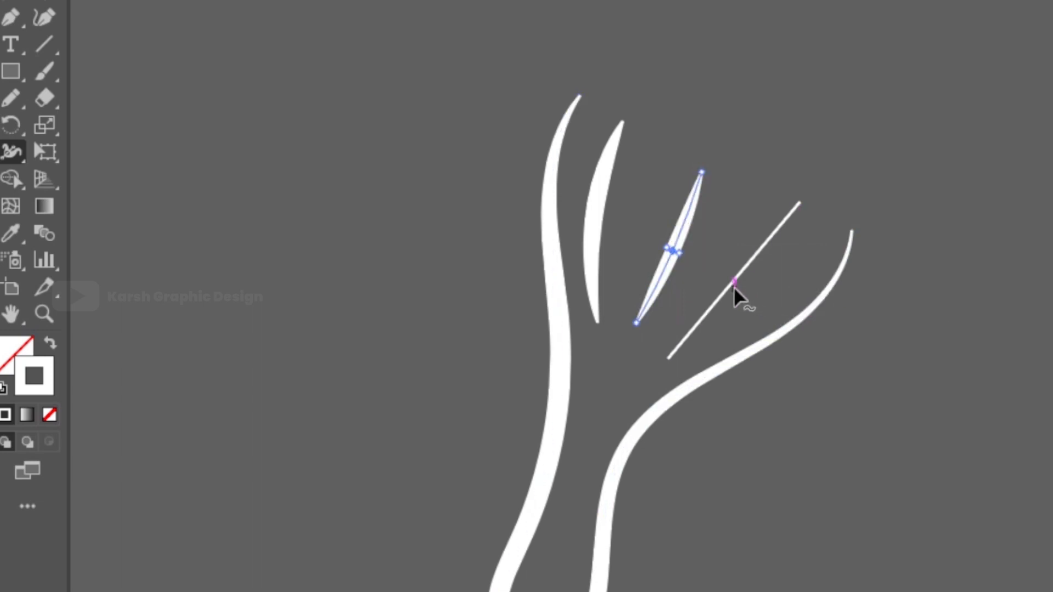
drag(731, 286, 737, 294)
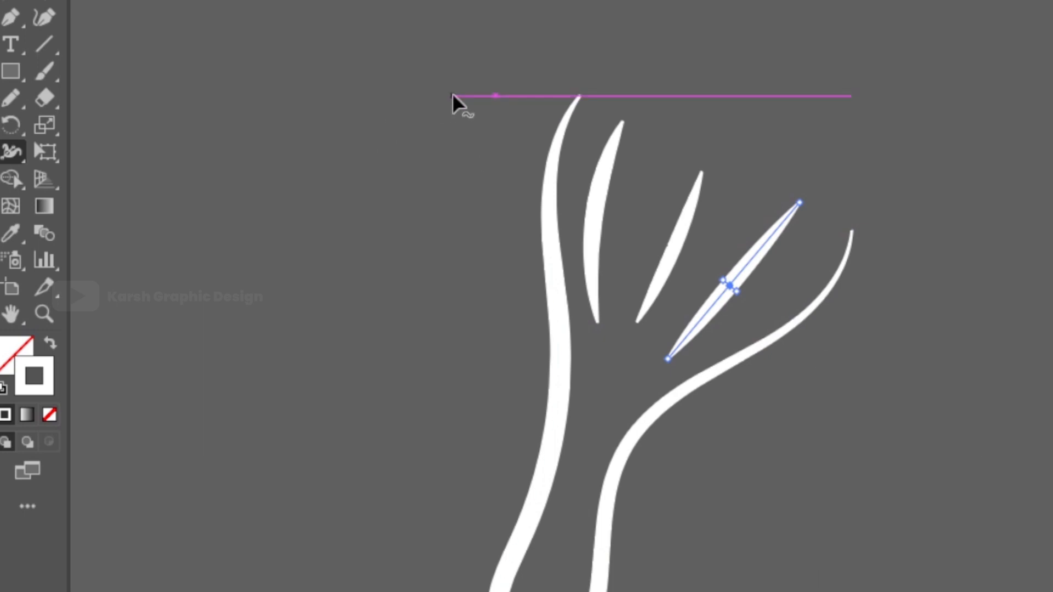
Step: Pinch the leftmost inner line to about 0.13 pt wide just below its upper tip with the Width tool
scroll(633, 97, up, 2)
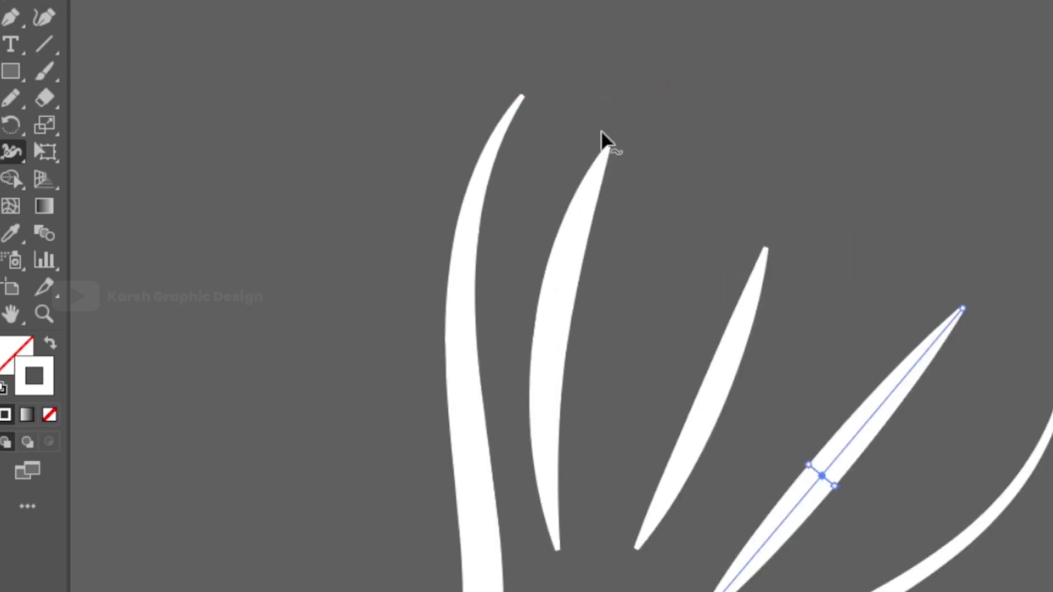
scroll(603, 140, up, 2)
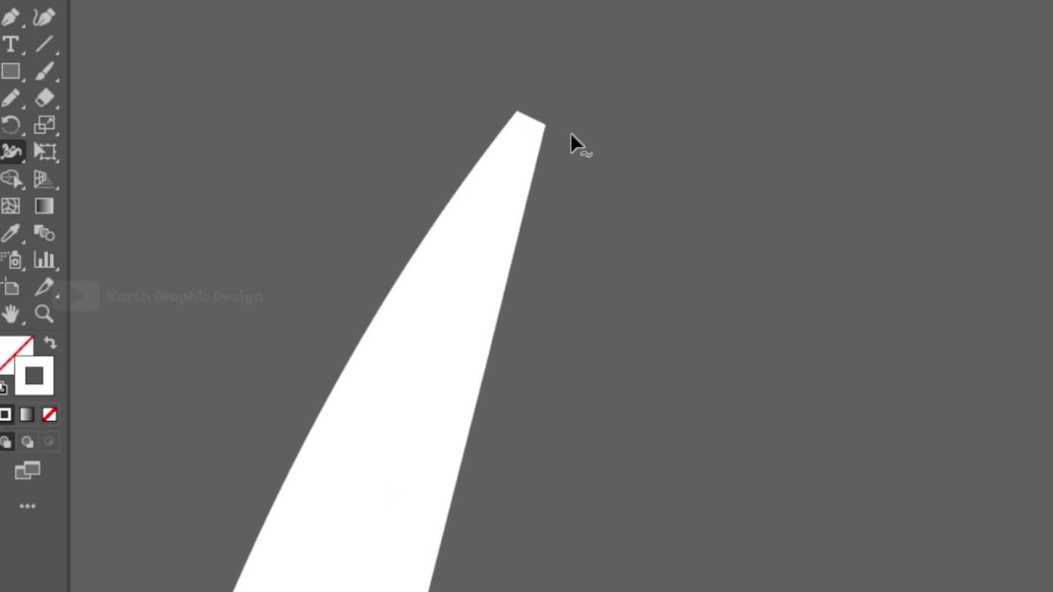
scroll(664, 293, down, 1)
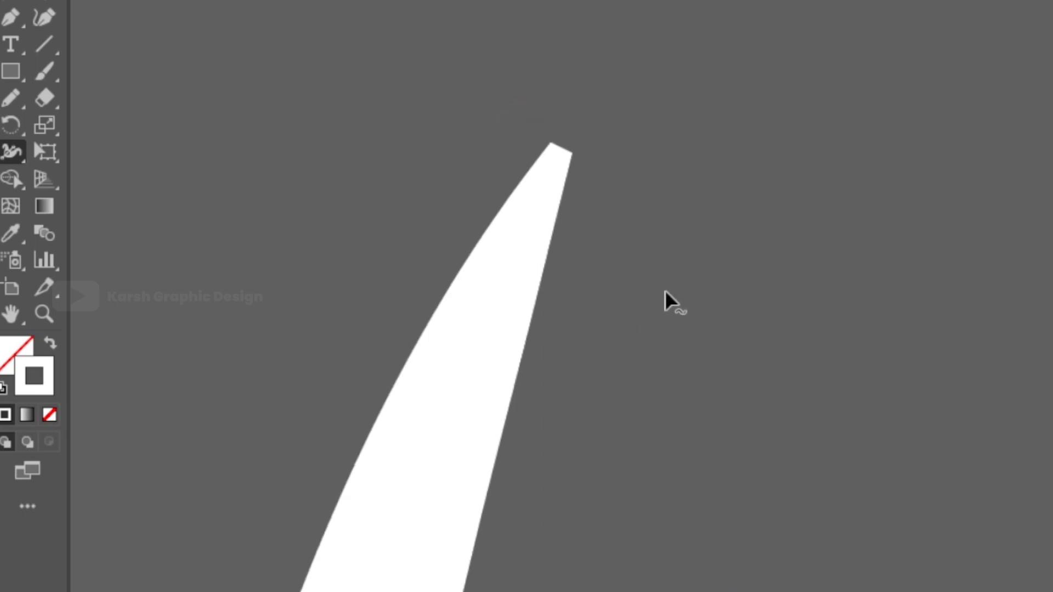
scroll(568, 151, up, 1)
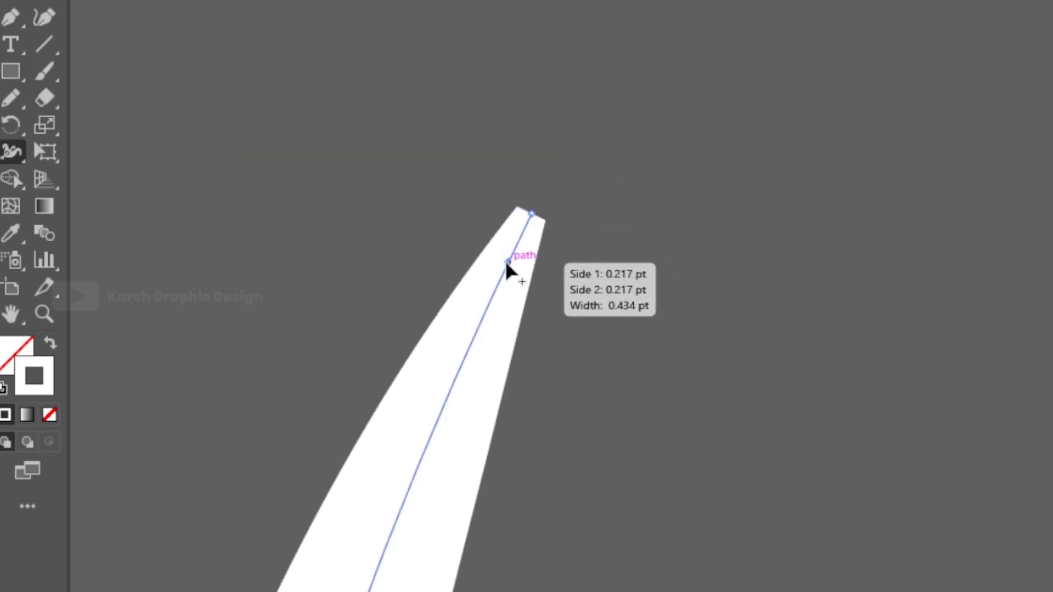
mouse_move(506, 264)
mouse_down()
mouse_move(416, 221)
mouse_move(496, 280)
mouse_up()
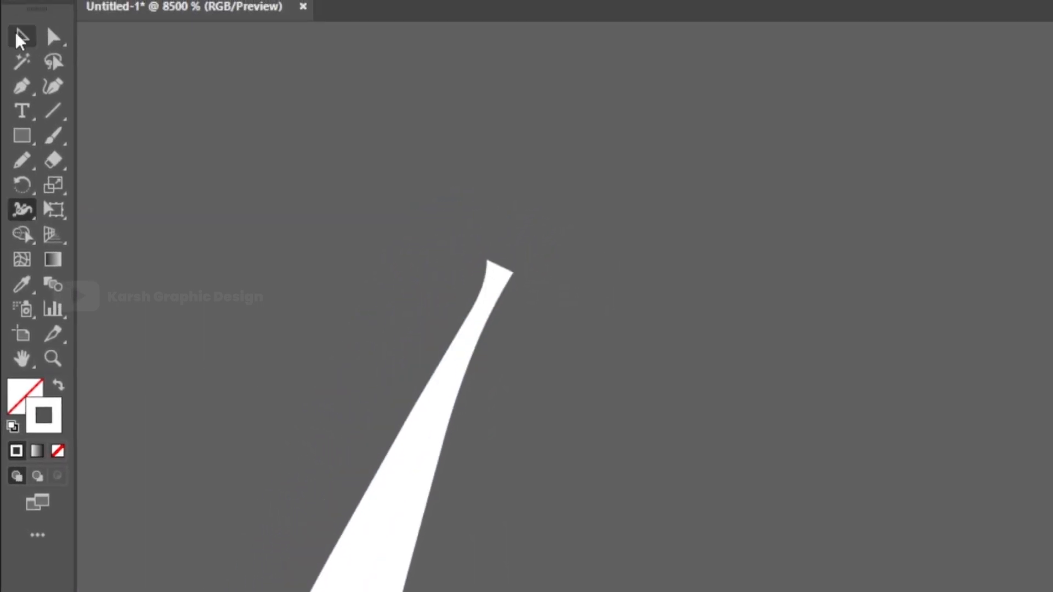
Step: Give the leftmost inner line a round stroke cap and deselect it
click(16, 34)
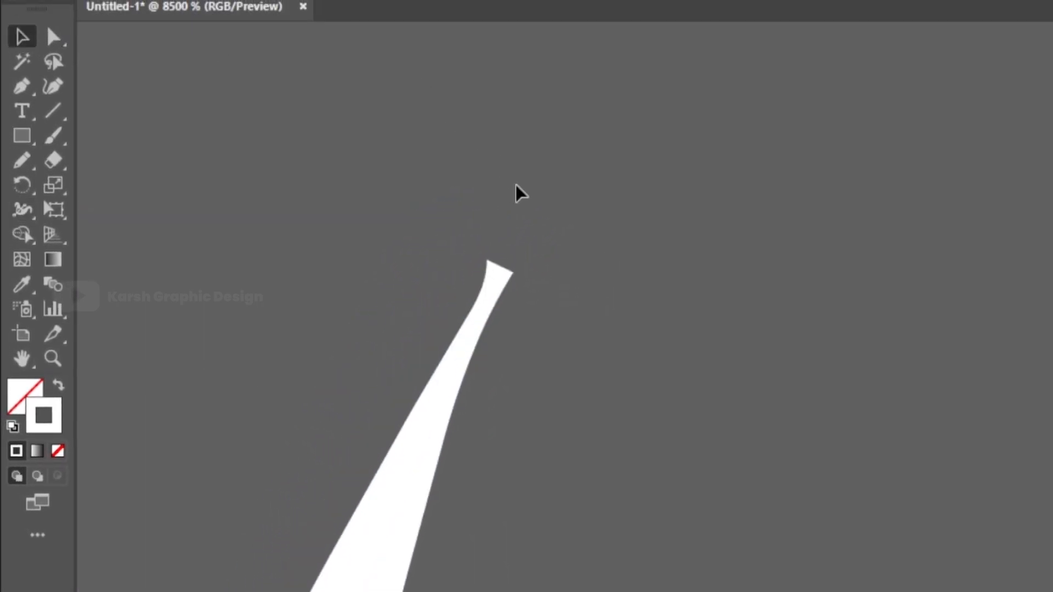
click(476, 301)
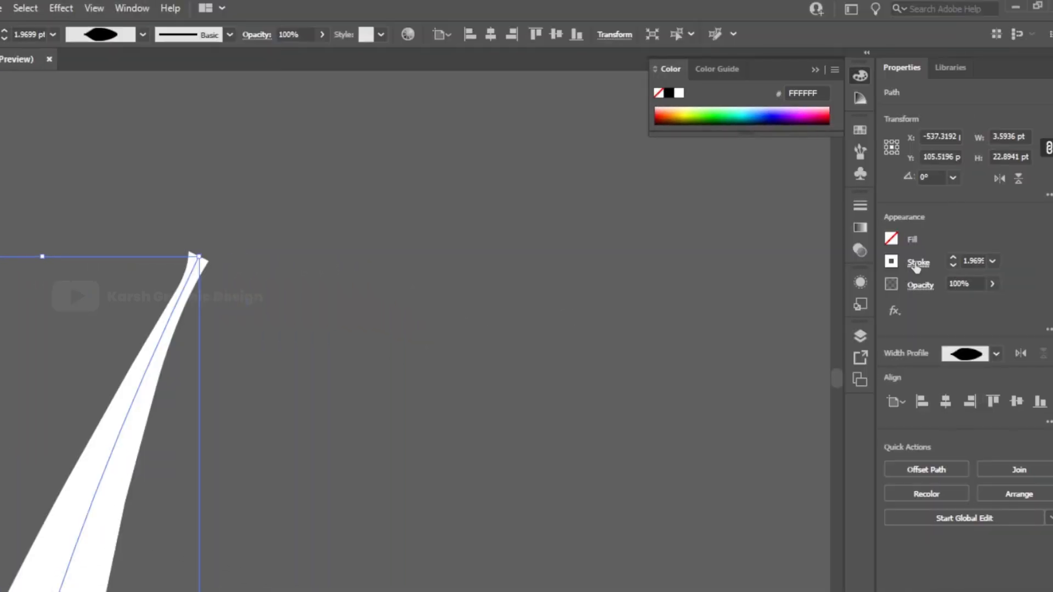
click(914, 266)
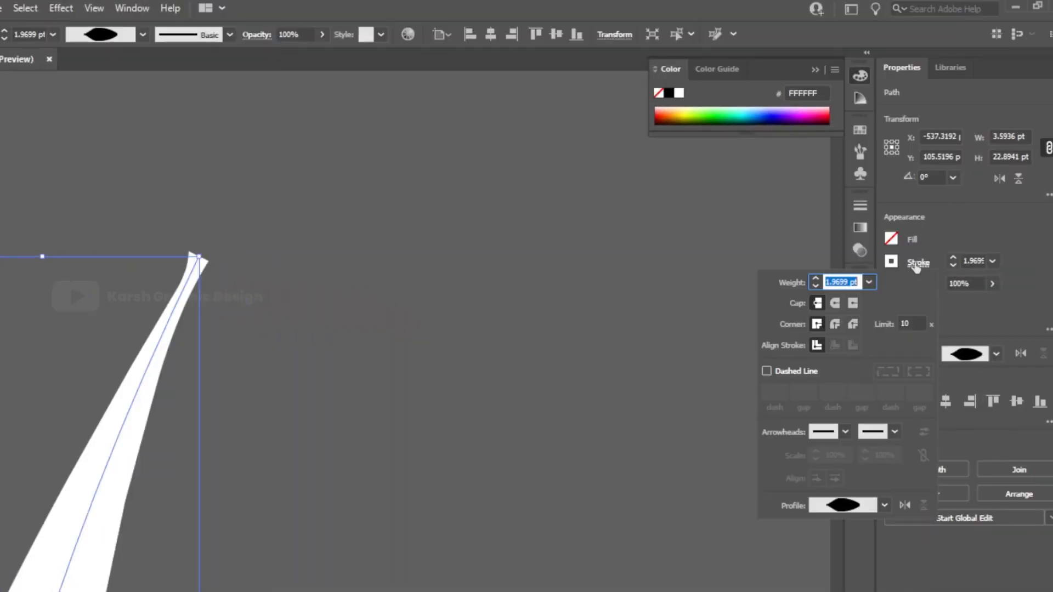
click(834, 304)
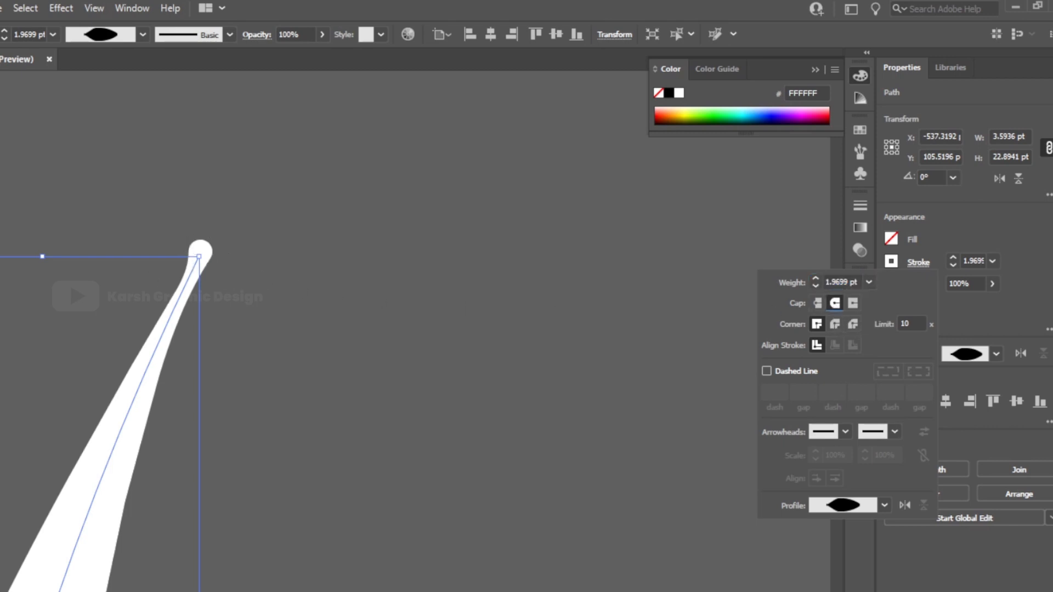
click(495, 321)
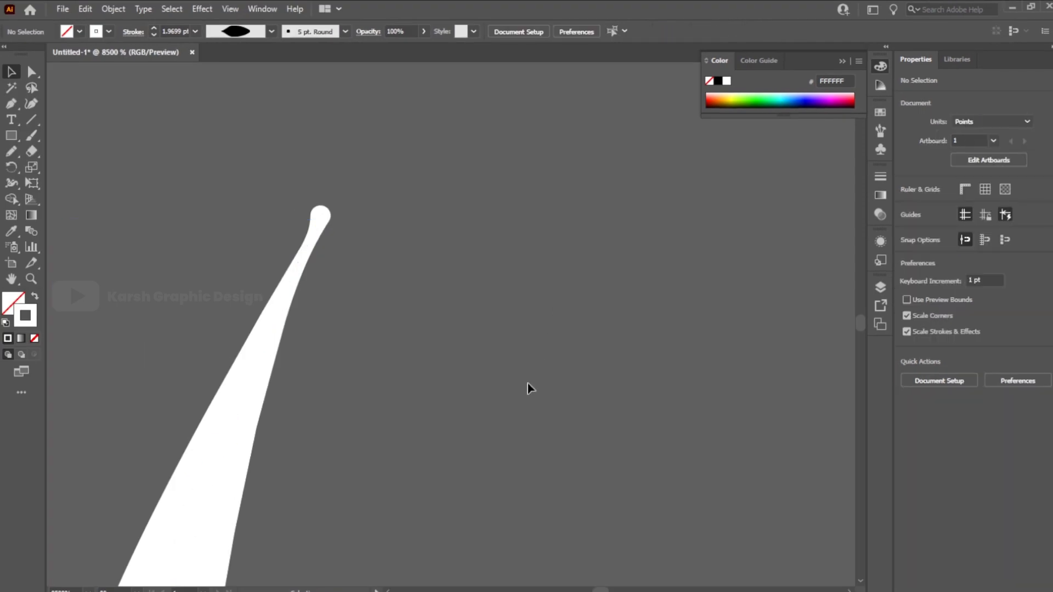
Step: Widen the upper end point of the leftmost inner line so its tip becomes a larger round ball
key(shift+w)
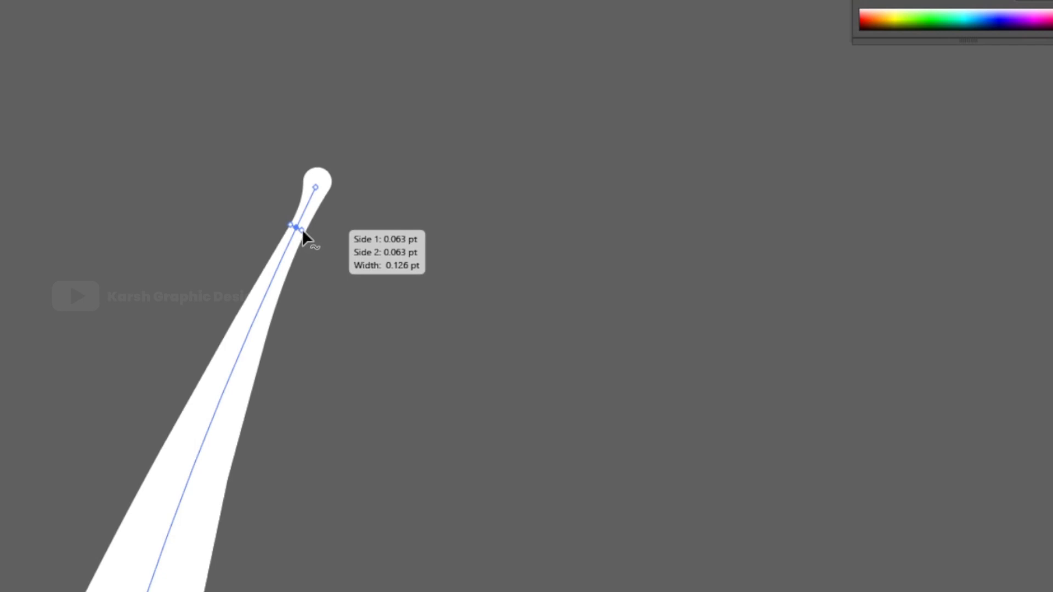
mouse_move(302, 230)
mouse_down()
mouse_move(315, 249)
mouse_move(294, 245)
mouse_up()
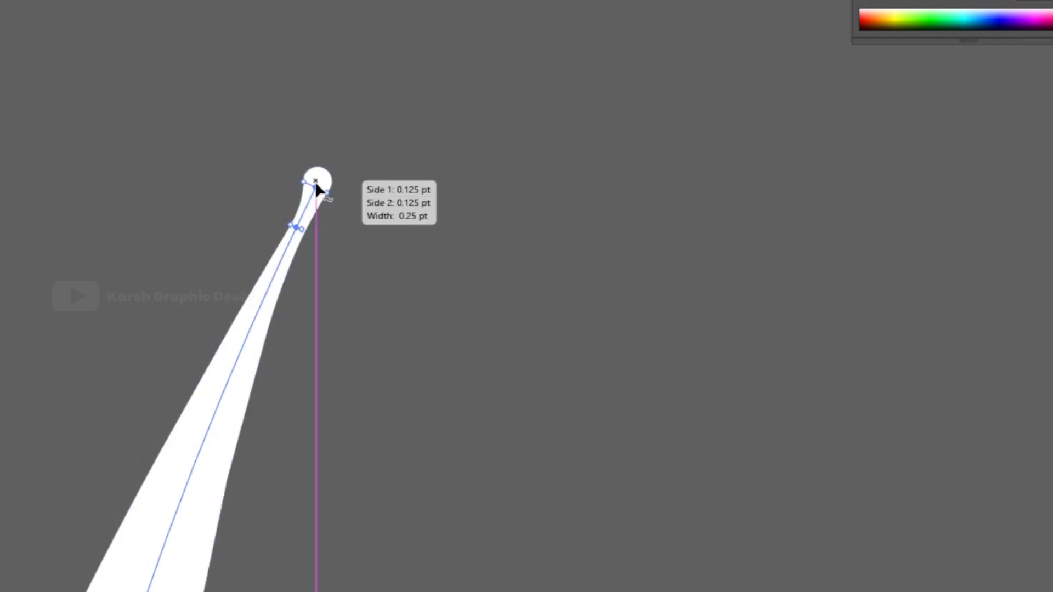
drag(326, 193, 342, 203)
click(20, 83)
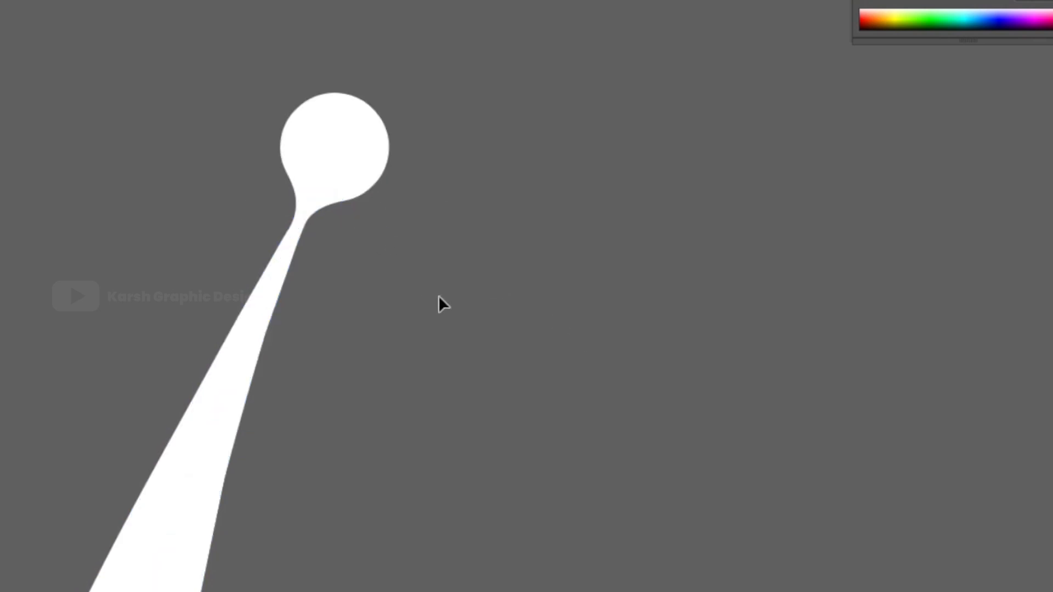
Step: Widen the upper end of the middle inner line and pinch it into a narrow neck just below the tip
scroll(441, 305, down, 8)
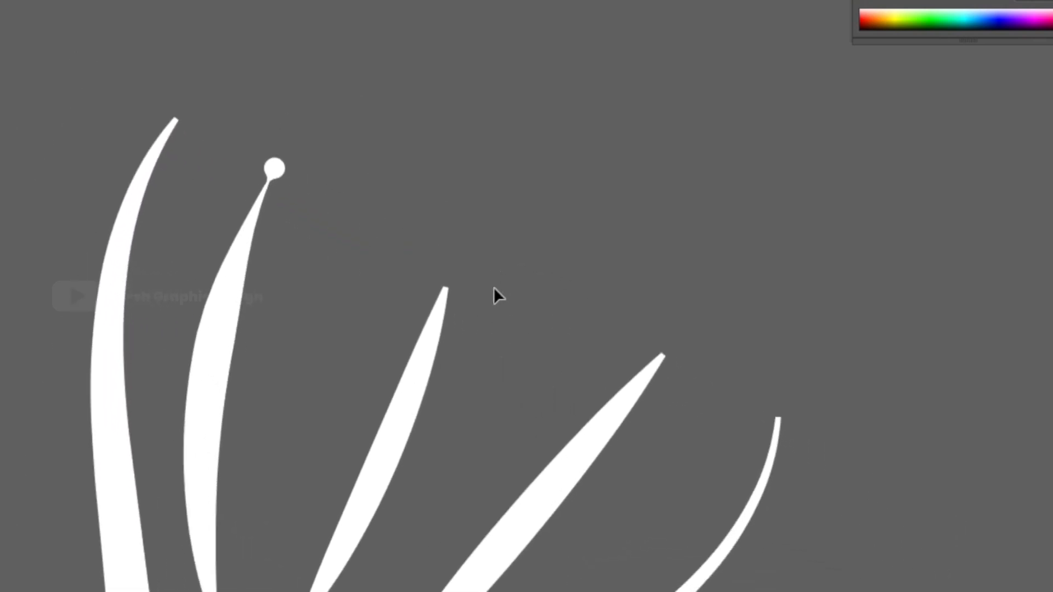
scroll(493, 296, up, 3)
scroll(381, 228, up, 2)
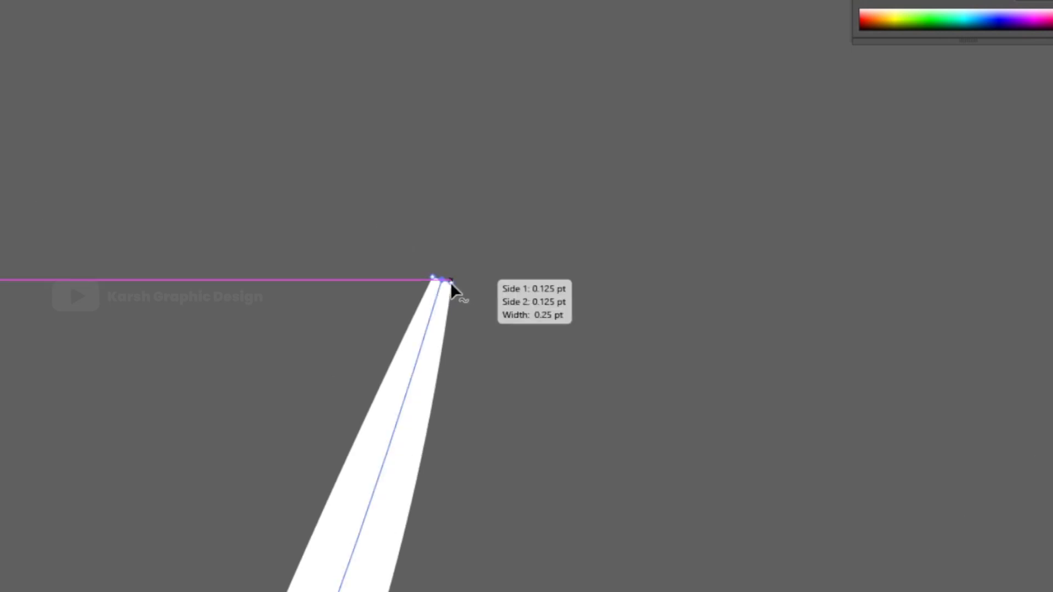
drag(452, 285, 475, 300)
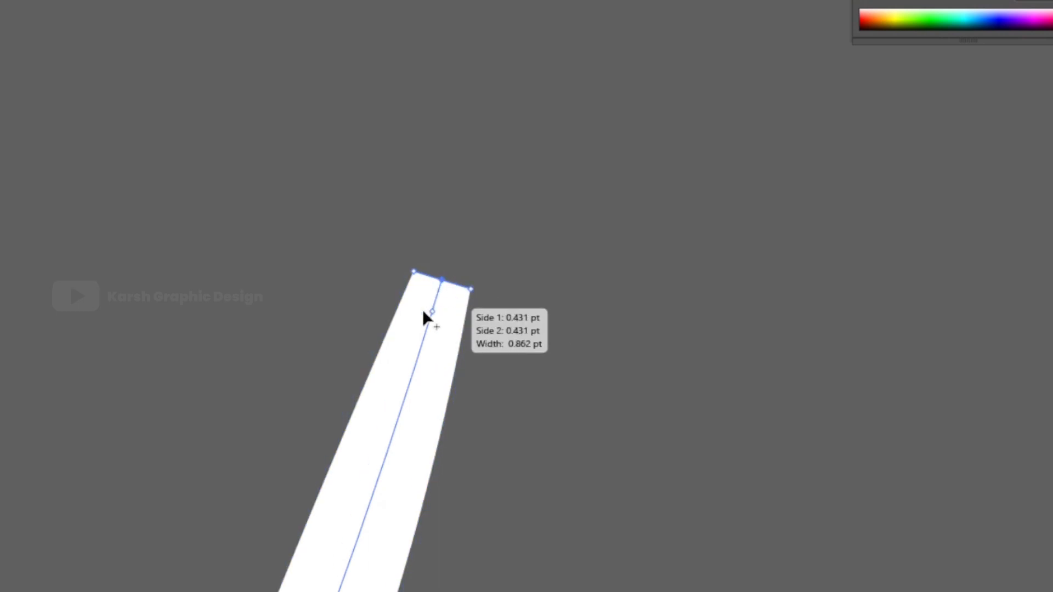
drag(418, 357, 430, 366)
Step: Give the middle inner line a round stroke cap and deselect it
key(v)
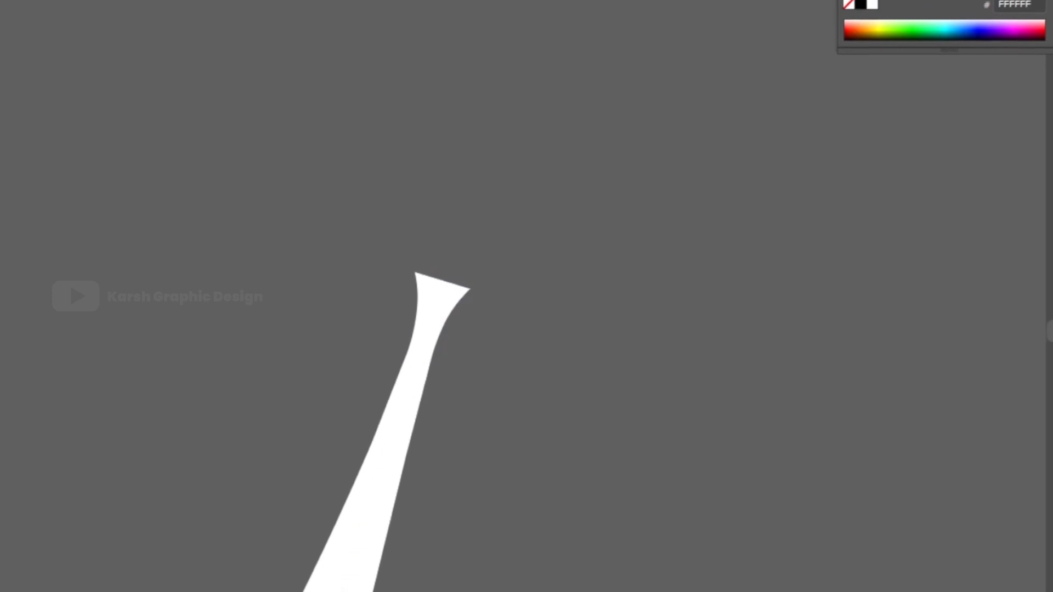
click(420, 366)
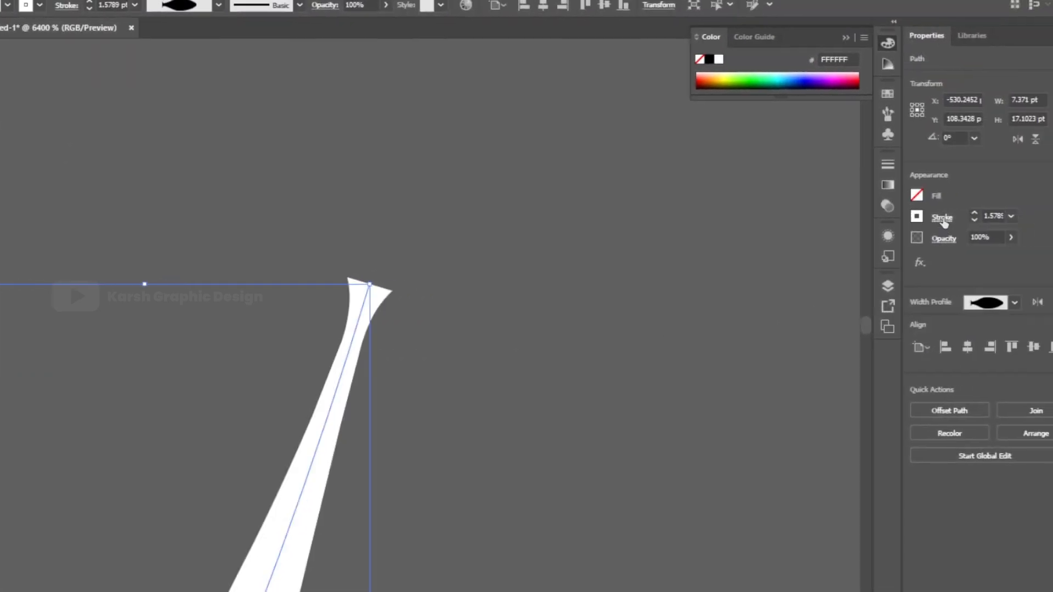
click(943, 218)
click(864, 255)
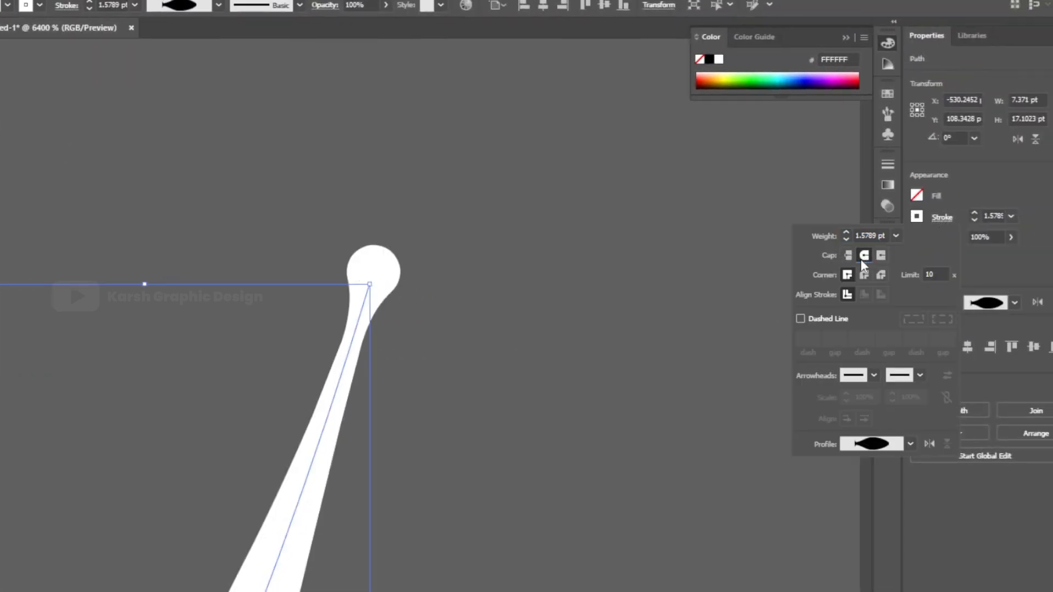
scroll(558, 377, down, 3)
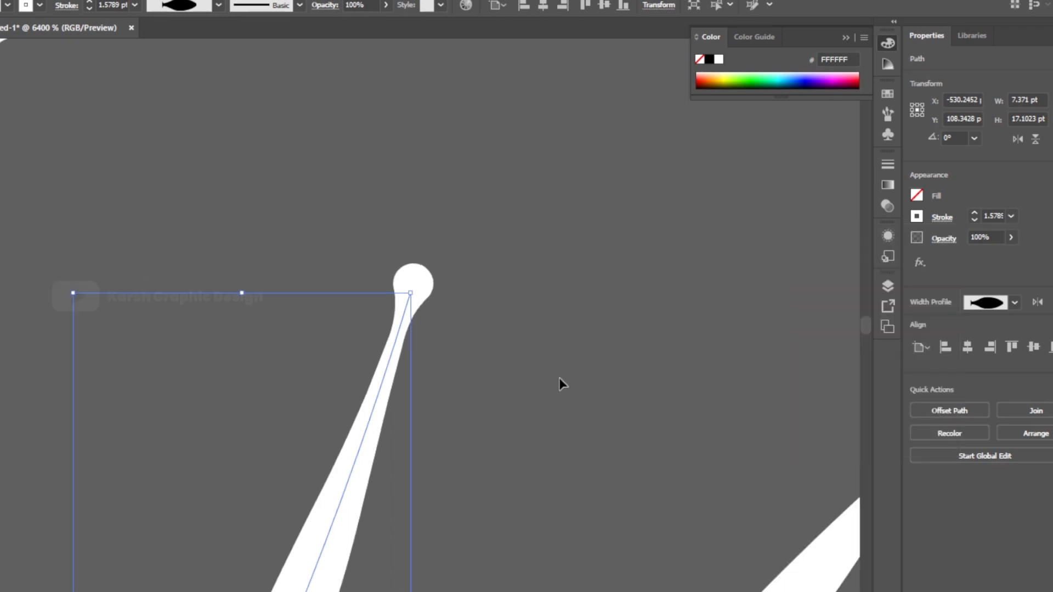
drag(600, 429, 416, 336)
click(606, 360)
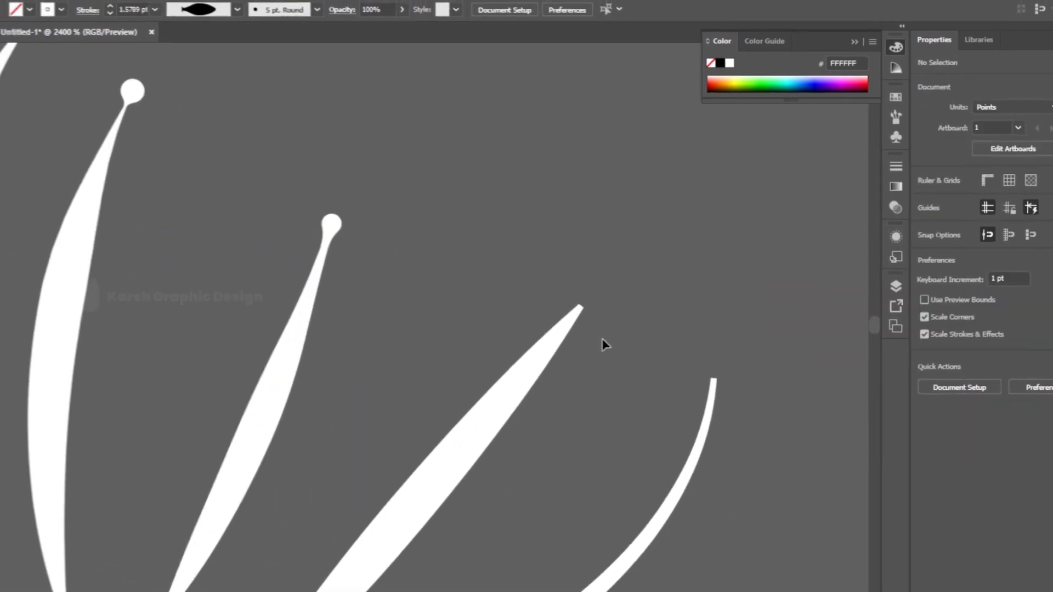
Step: Pinch the rightmost inner line into a narrow neck just below its upper tip with the Width tool
scroll(598, 340, up, 4)
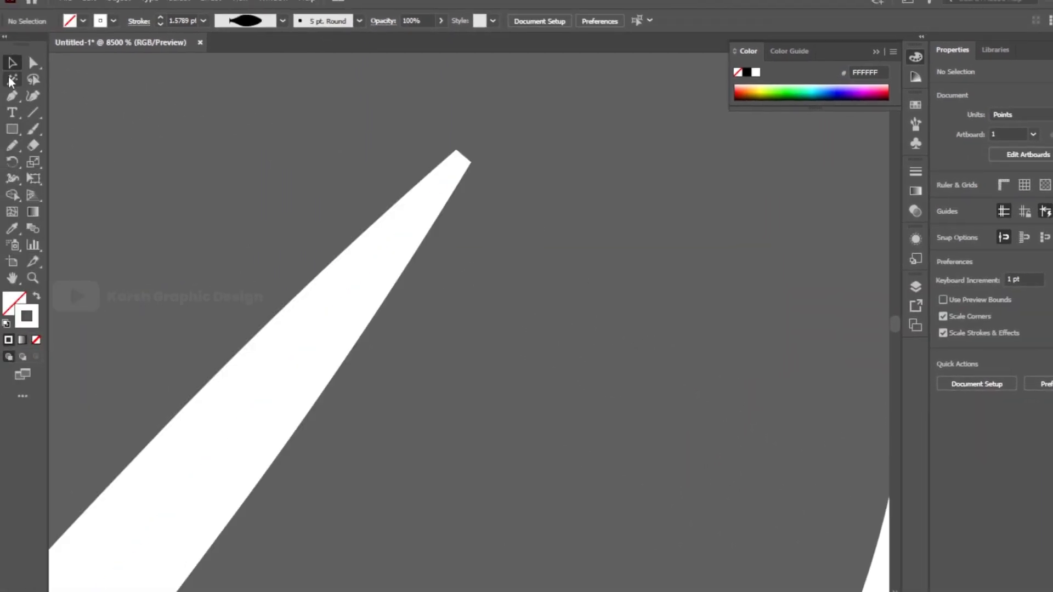
click(12, 179)
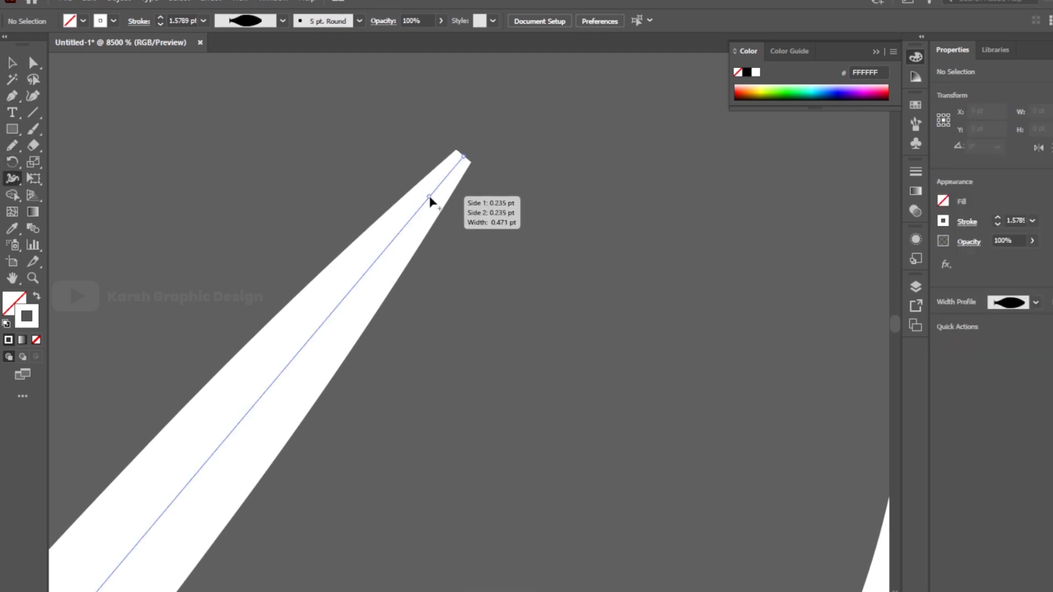
drag(434, 207, 426, 204)
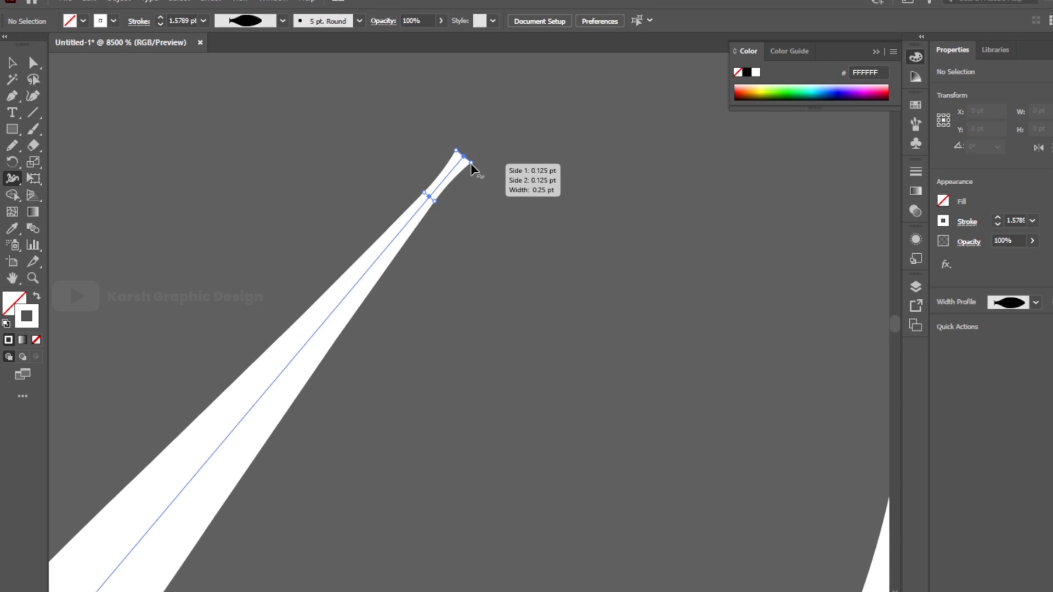
Step: Widen the upper tip of the rightmost inner line, give the line a round stroke cap and deselect it
drag(472, 169, 482, 179)
key(v)
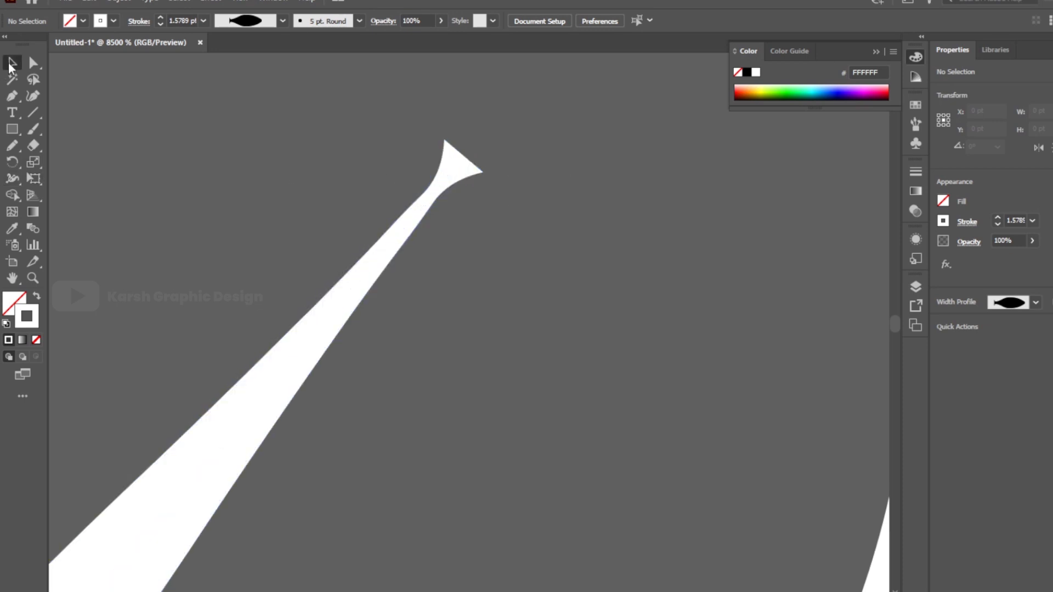
click(395, 247)
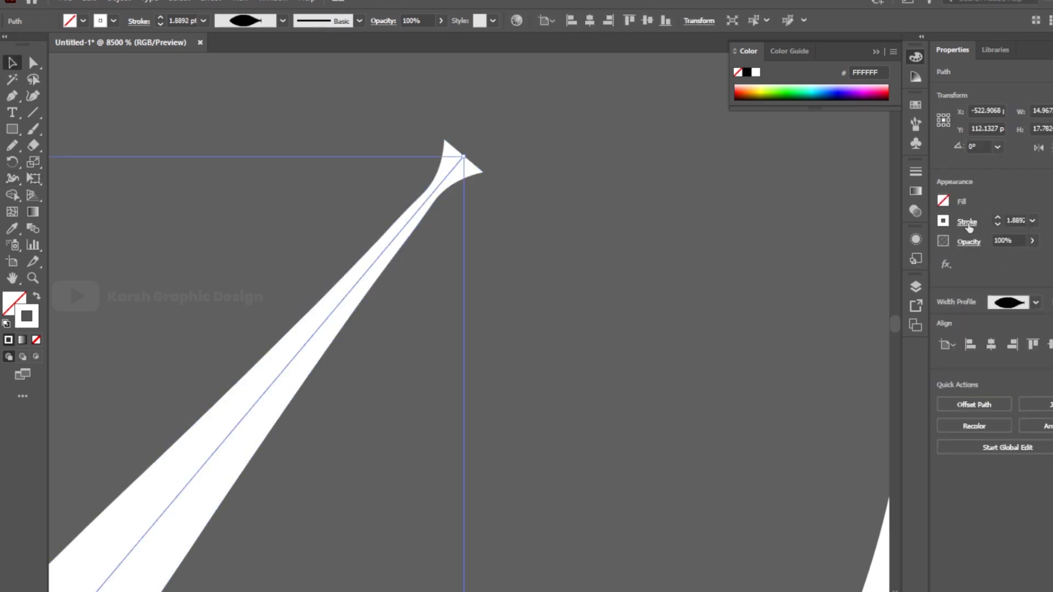
click(967, 223)
click(895, 258)
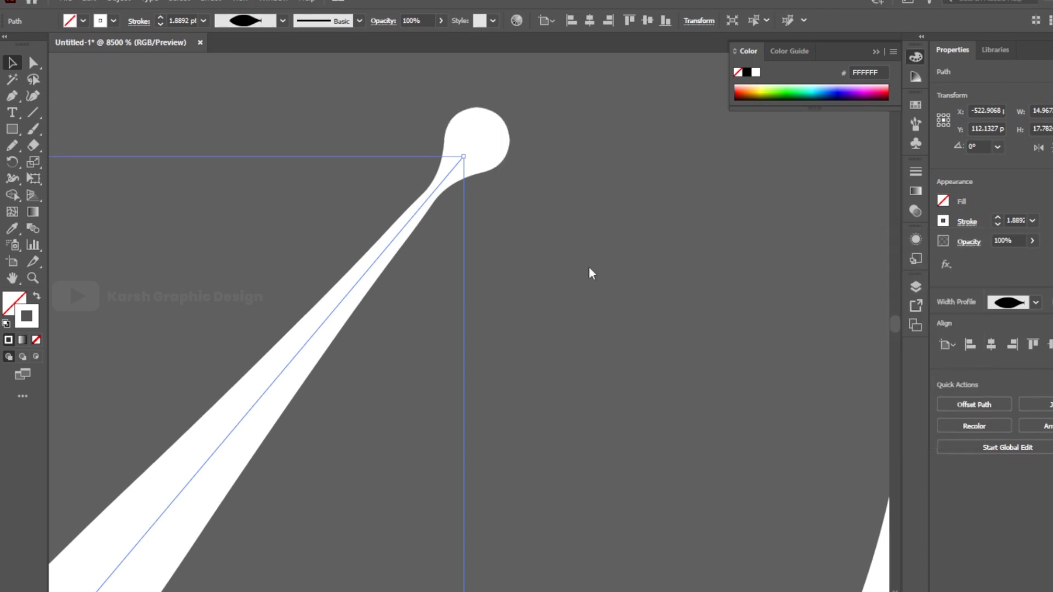
key(ctrl+minus)
key(ctrl+minus)
key(ctrl+minus)
drag(553, 315, 530, 317)
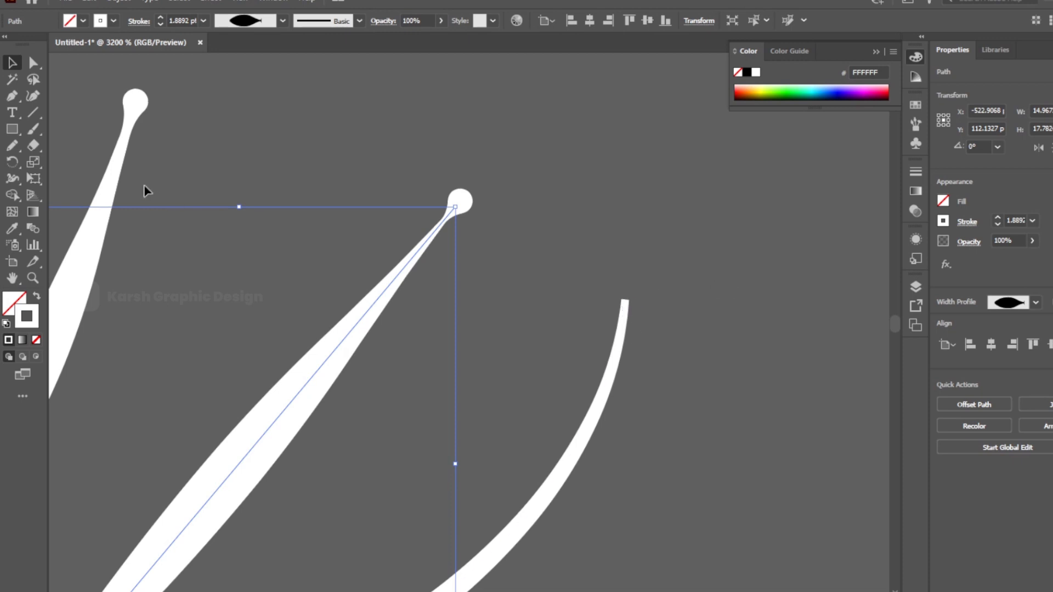
click(685, 365)
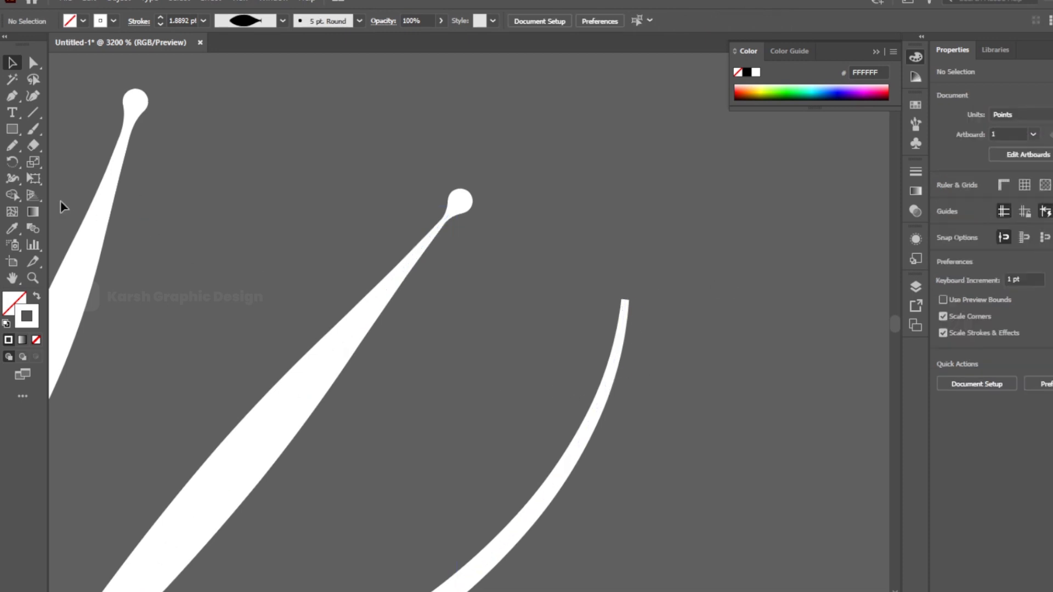
Step: Widen the upper end of the long outer curve beside the inner lines and pinch a narrow neck just below its tip
click(12, 178)
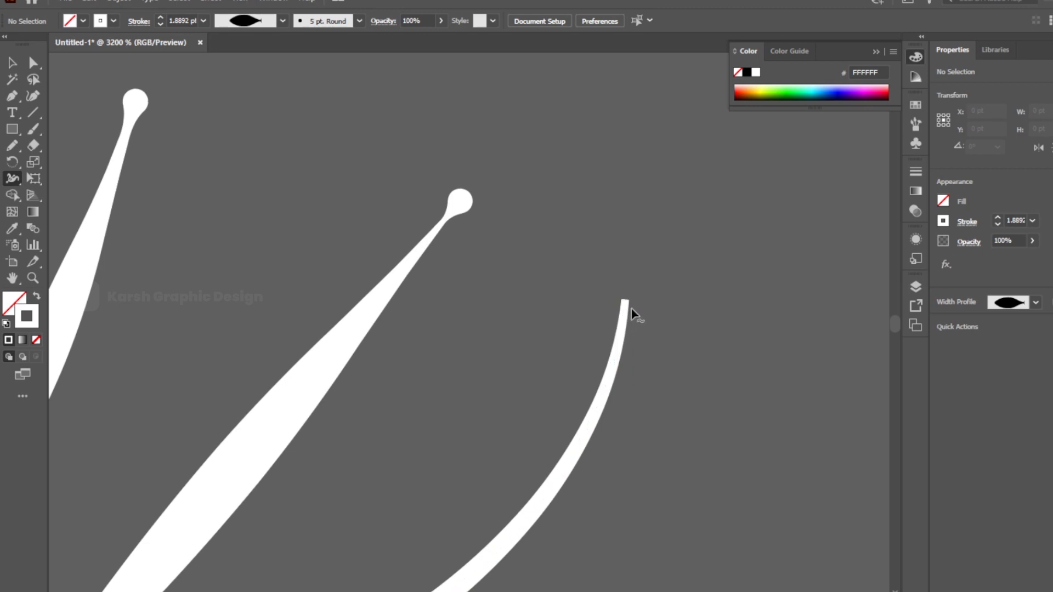
key(ctrl+plus)
key(ctrl+plus)
drag(654, 318, 675, 322)
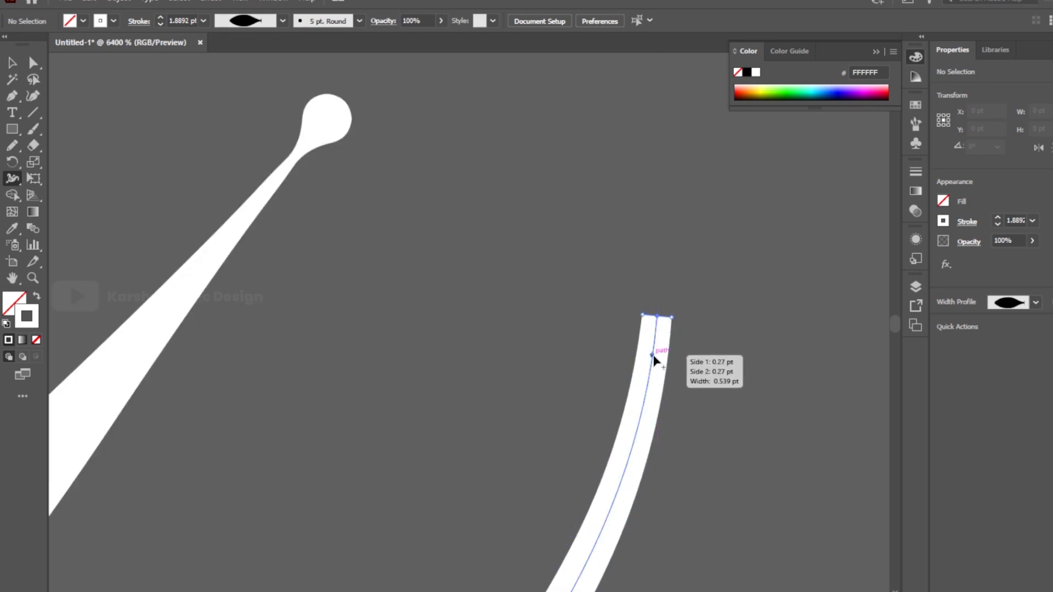
mouse_move(653, 360)
mouse_down()
mouse_move(661, 361)
mouse_move(649, 357)
mouse_up()
Step: Give the long outer curve a round stroke cap and deselect it
click(11, 61)
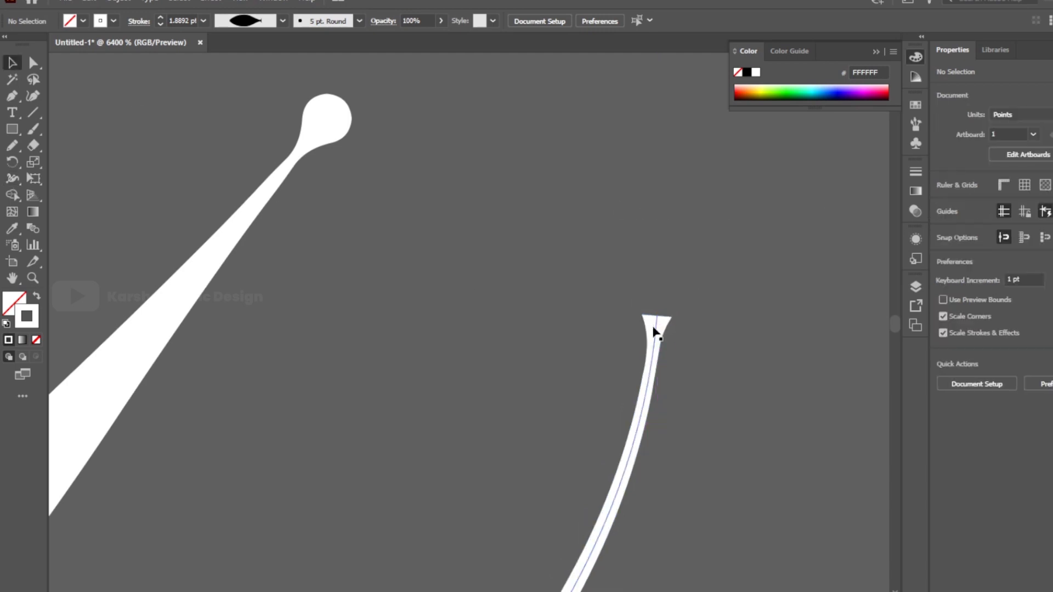
click(654, 331)
click(969, 222)
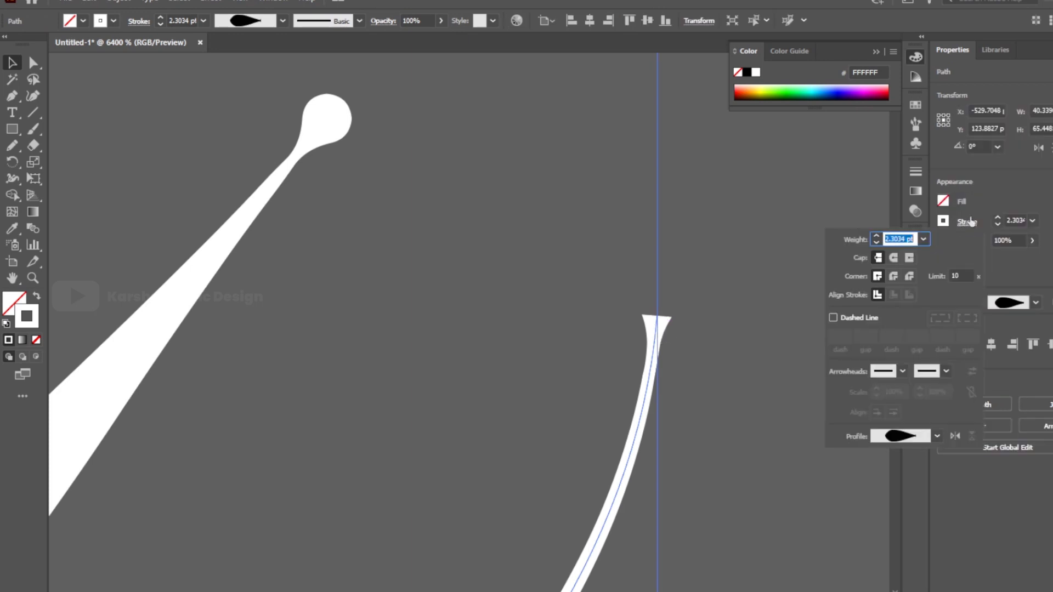
click(893, 257)
scroll(762, 255, down, 6)
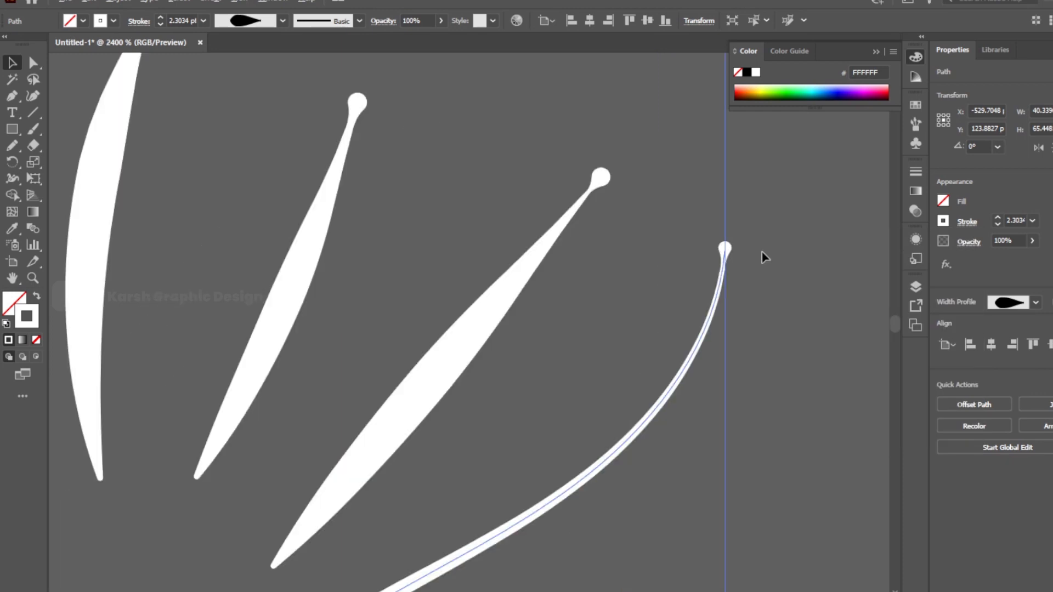
click(806, 310)
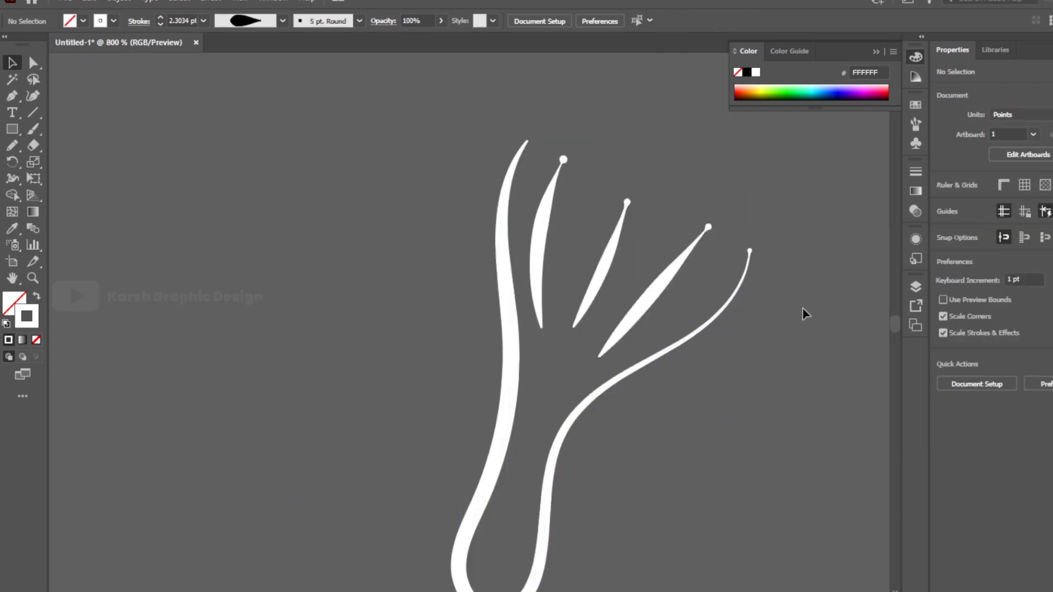
scroll(802, 315, down, 1)
drag(801, 320, 740, 321)
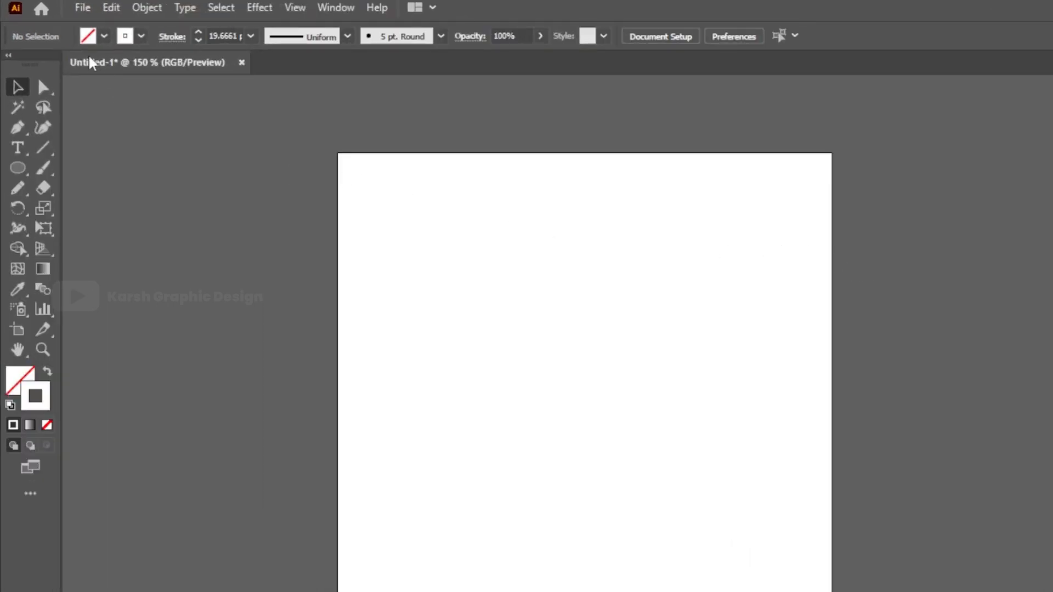
Step: Place the image Width Tool - 1 pic - sheep-01 on the empty artboard as a linked template
click(82, 7)
click(139, 323)
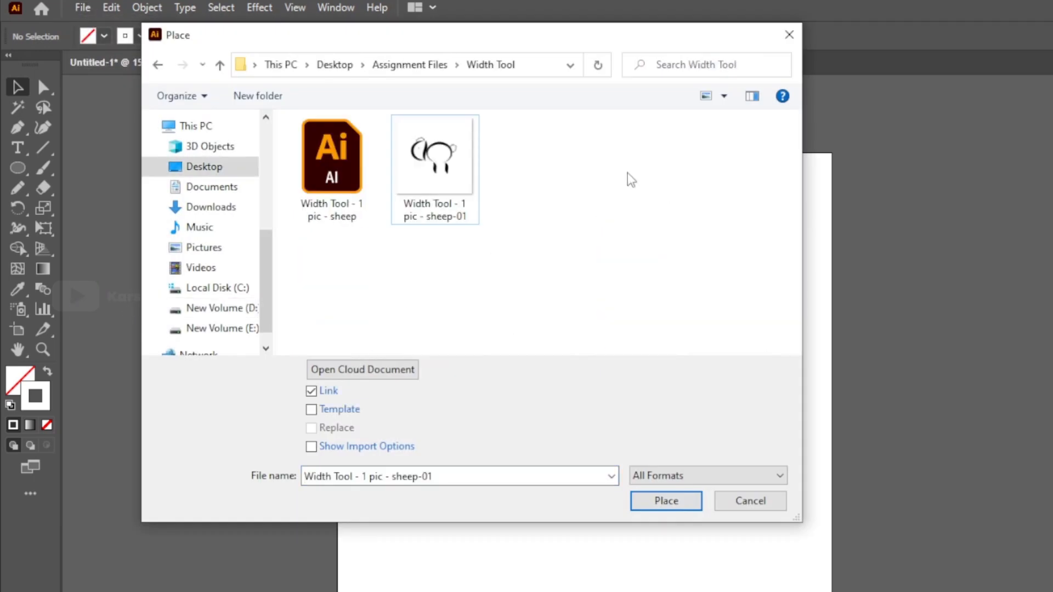
click(459, 183)
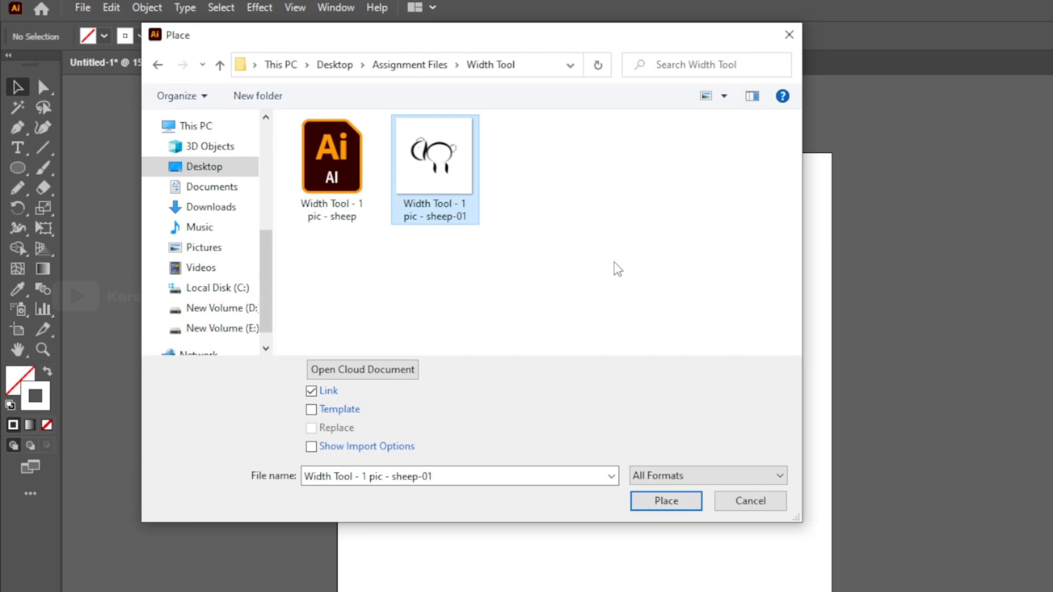
click(311, 409)
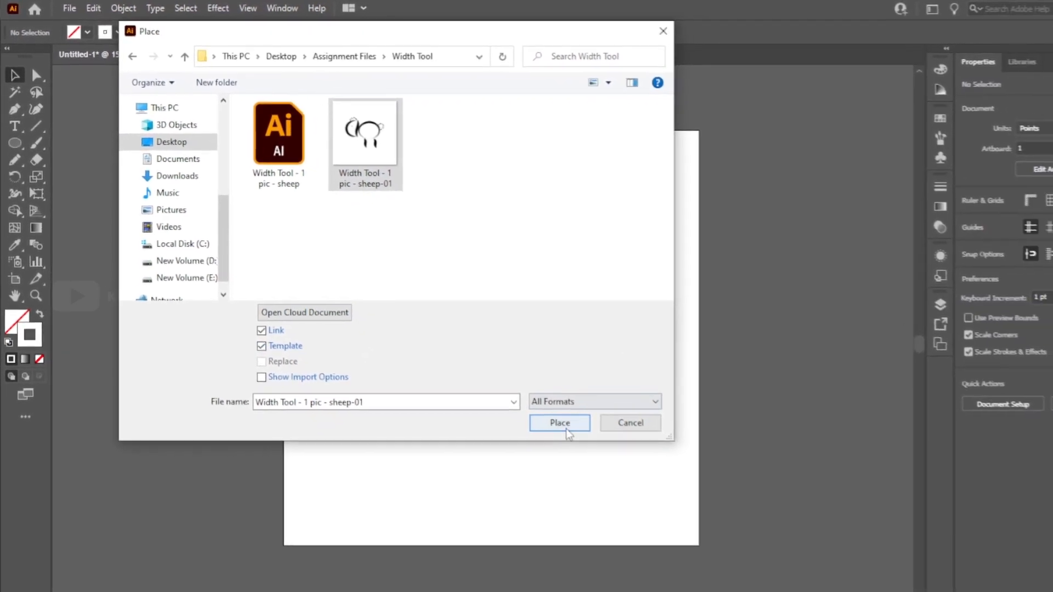
click(589, 444)
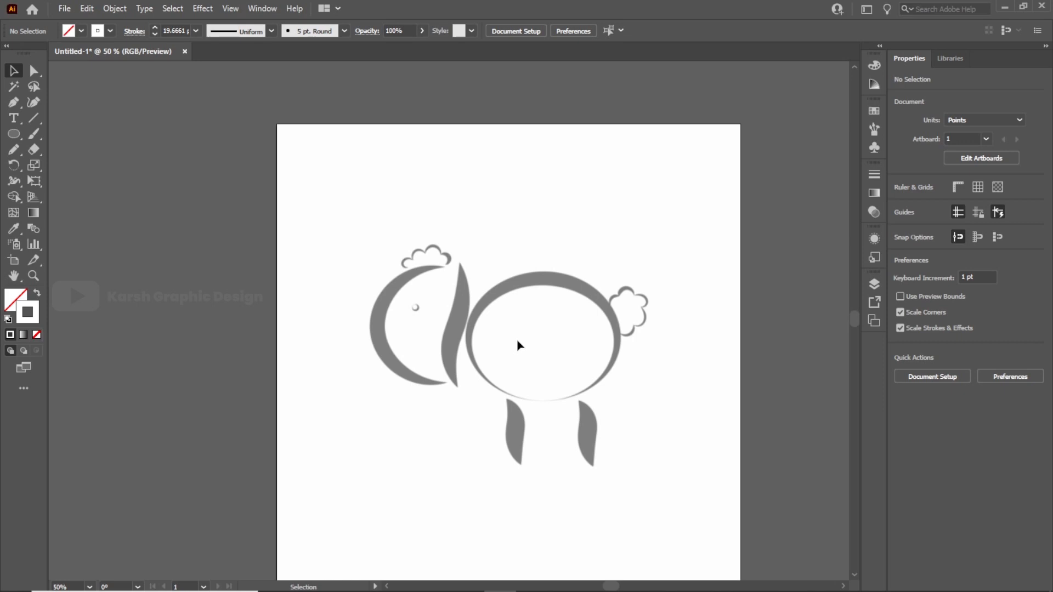
Step: Unlock the template layer, delete the sheep image, and undo the deletion and the unlocking
click(874, 287)
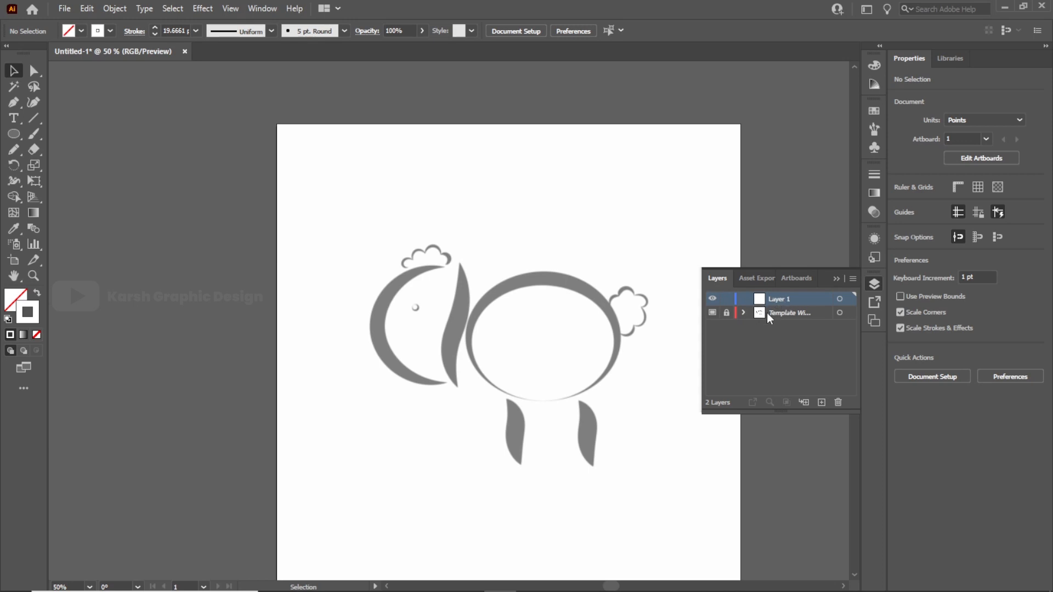
click(726, 313)
click(552, 340)
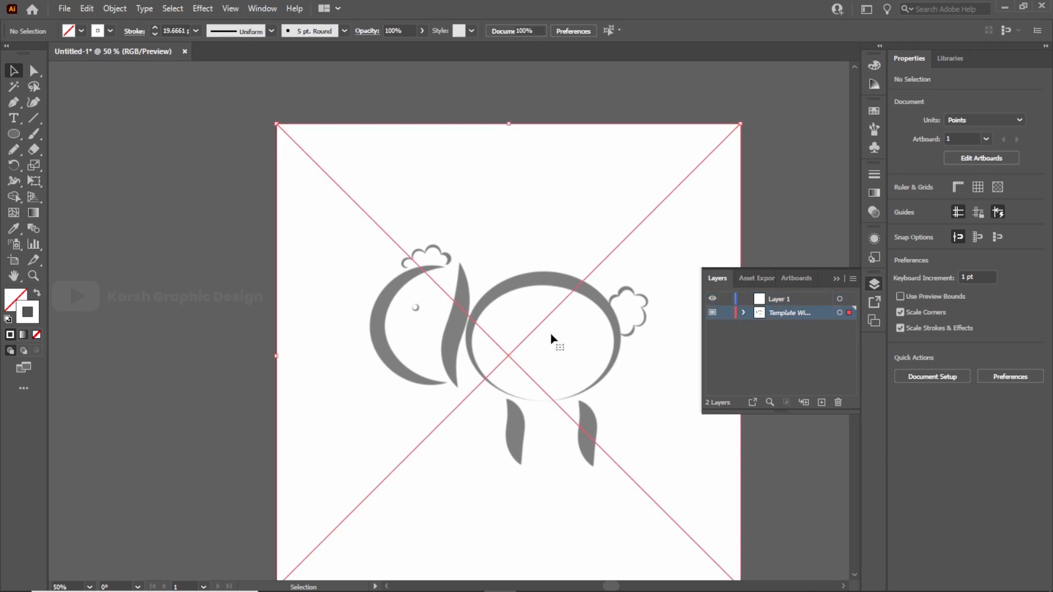
key(Delete)
key(ctrl+z)
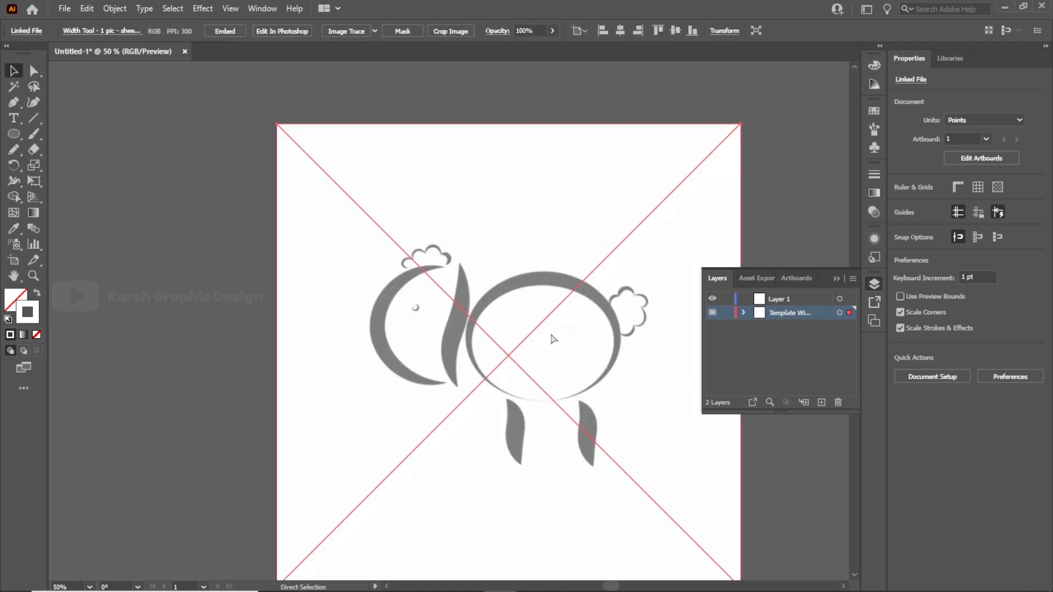
key(ctrl+z)
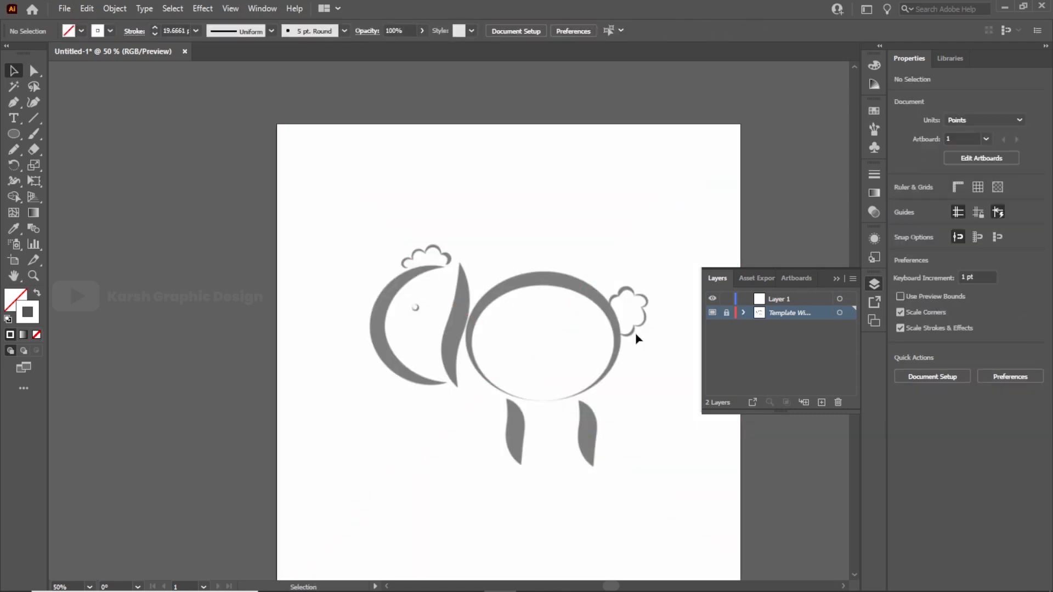
Step: Make Layer 1 the active layer for tracing over the sheep template
click(777, 299)
click(837, 277)
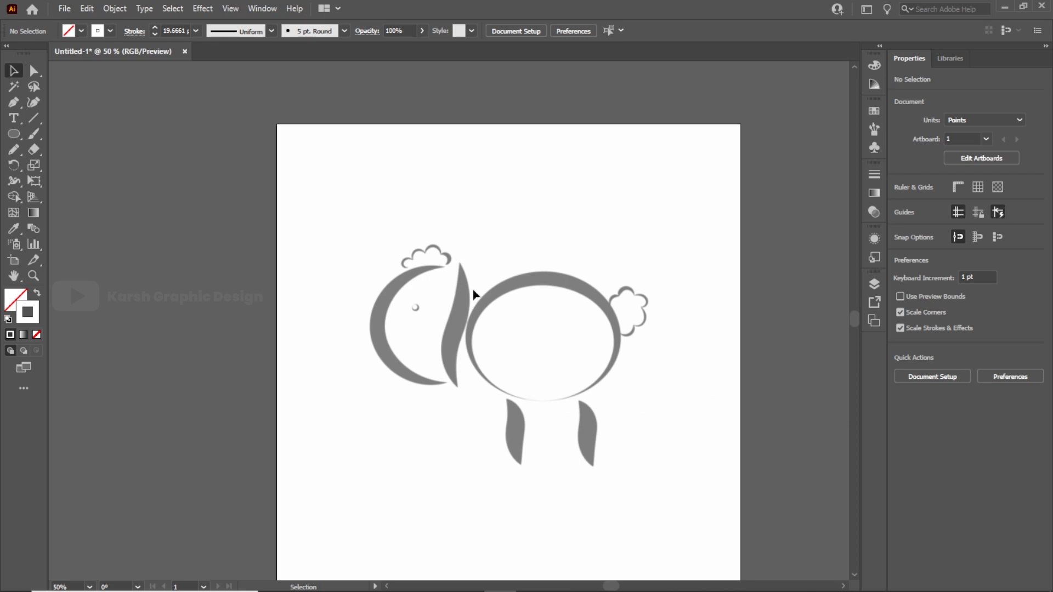
scroll(444, 324, up, 1)
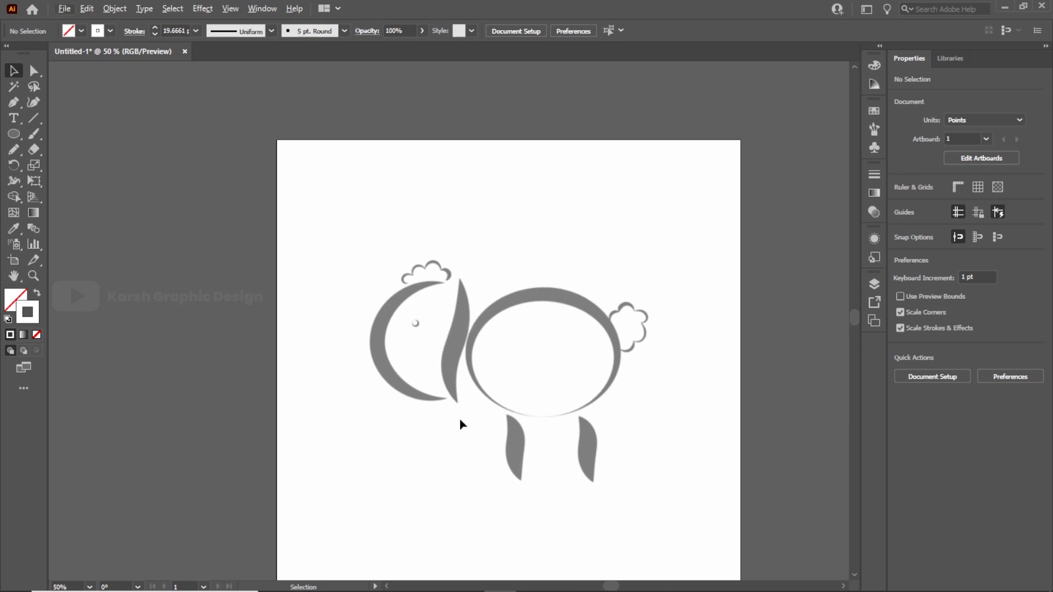
scroll(439, 382, up, 1)
scroll(456, 350, up, 1)
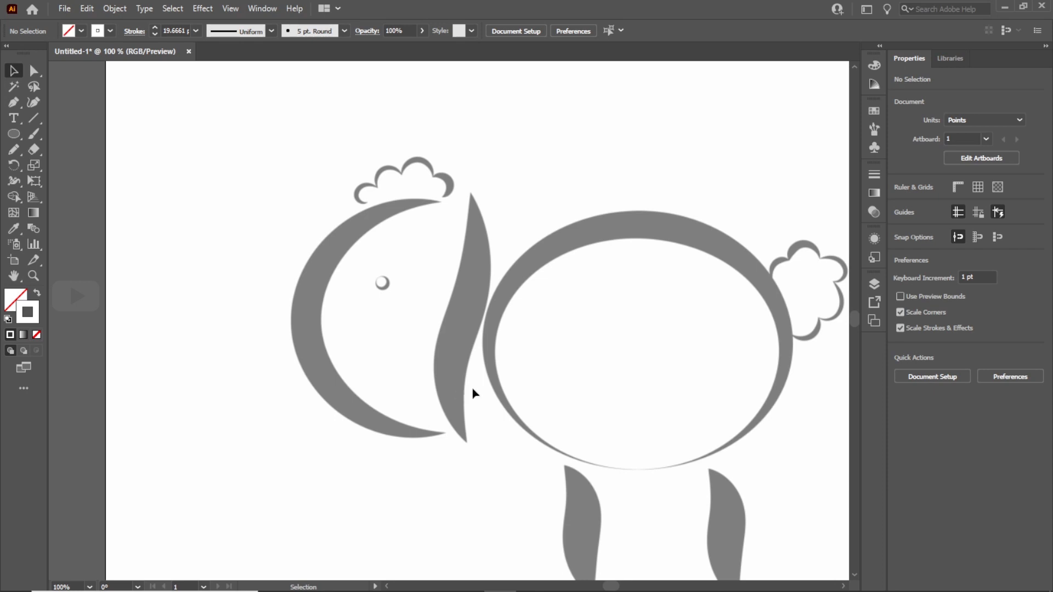
drag(570, 433, 533, 365)
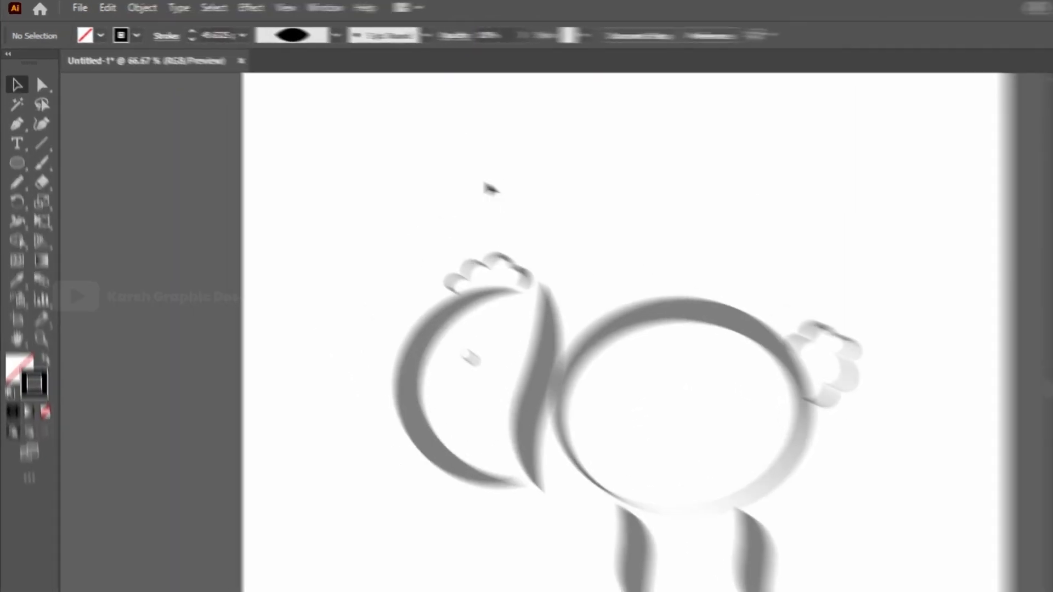
Step: Choose the Curvature tool and set the stroke weight to 0.05 pt
click(34, 102)
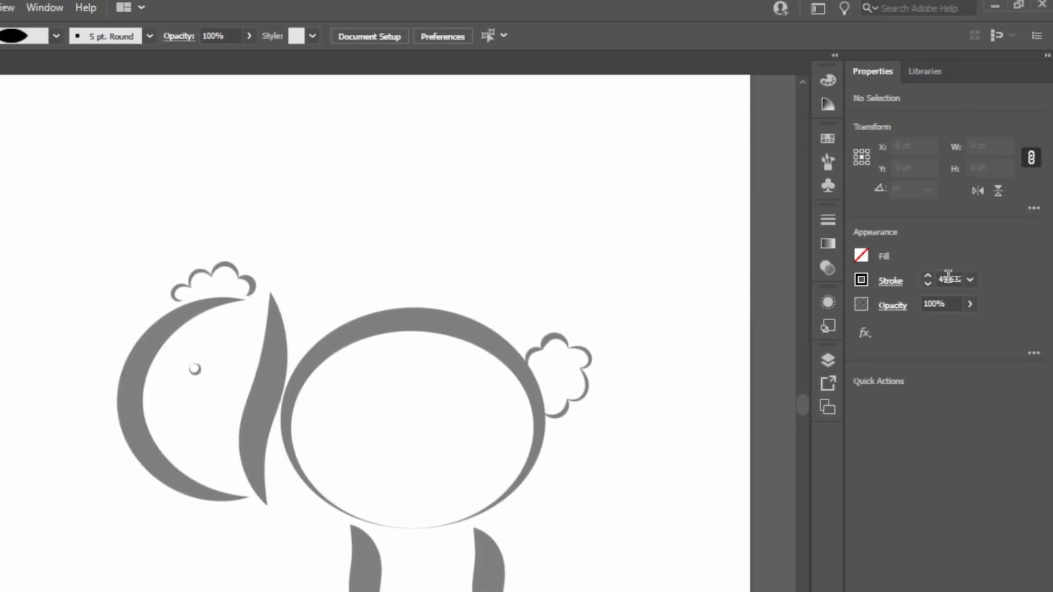
double_click(1042, 279)
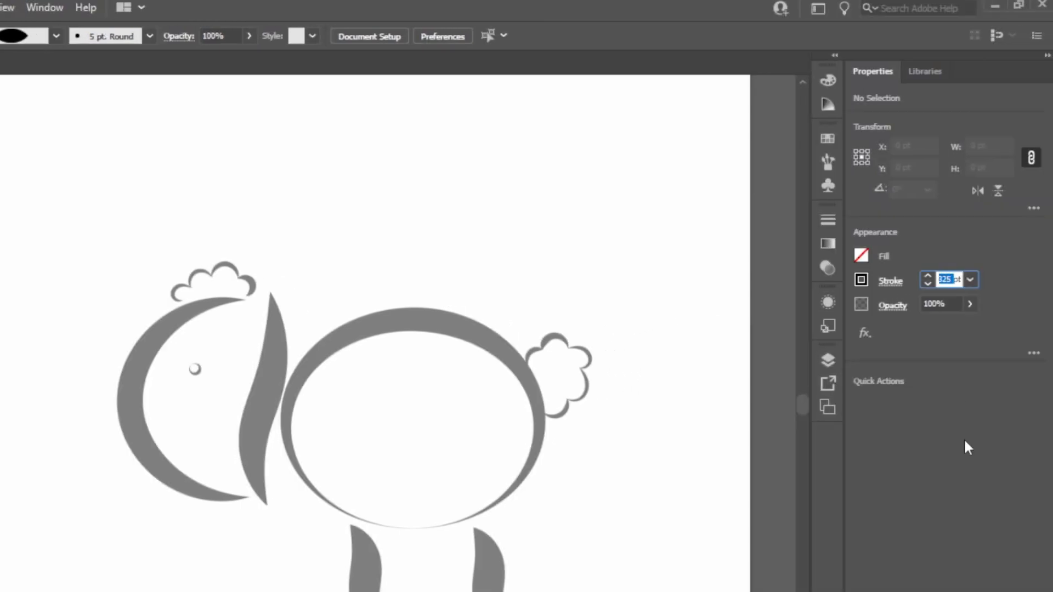
text(0)
key(Return)
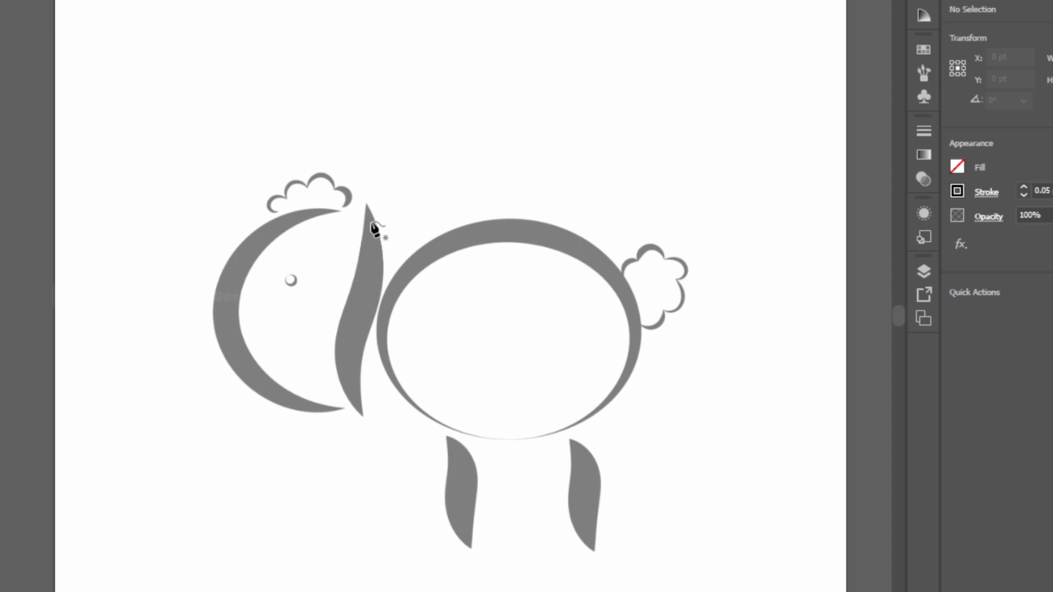
Step: Draw an S-shaped curve with the Curvature tool along the centre of the wavy shape between the sheep's head and body
scroll(374, 229, up, 2)
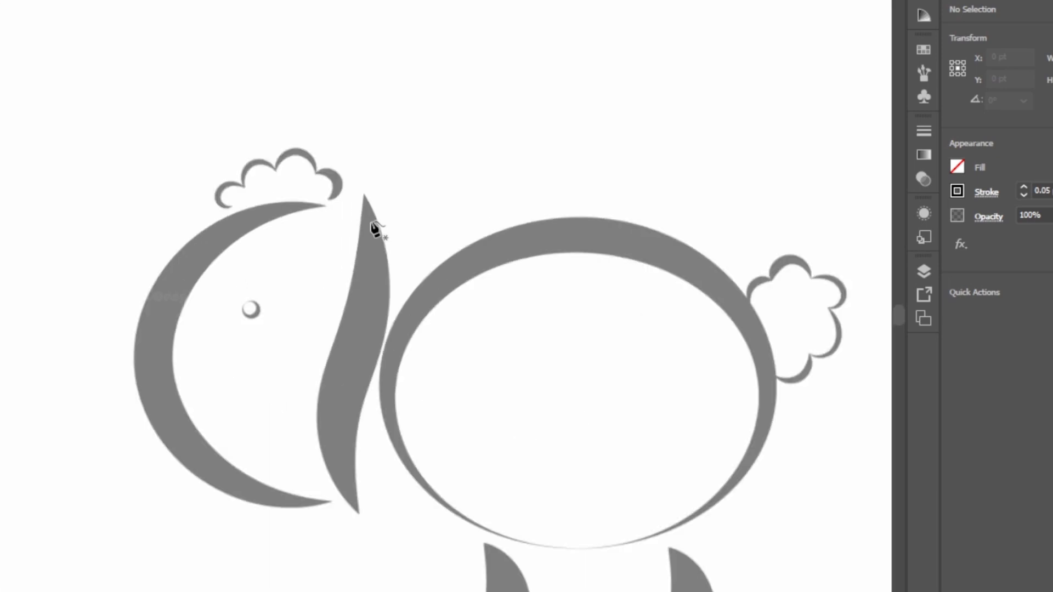
click(362, 193)
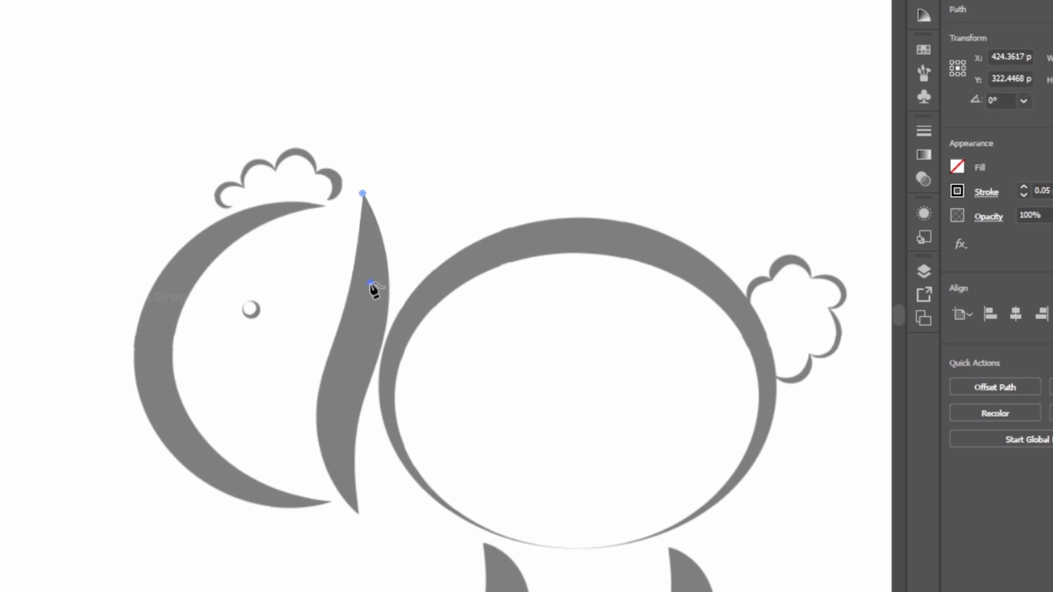
drag(371, 283, 344, 407)
click(341, 401)
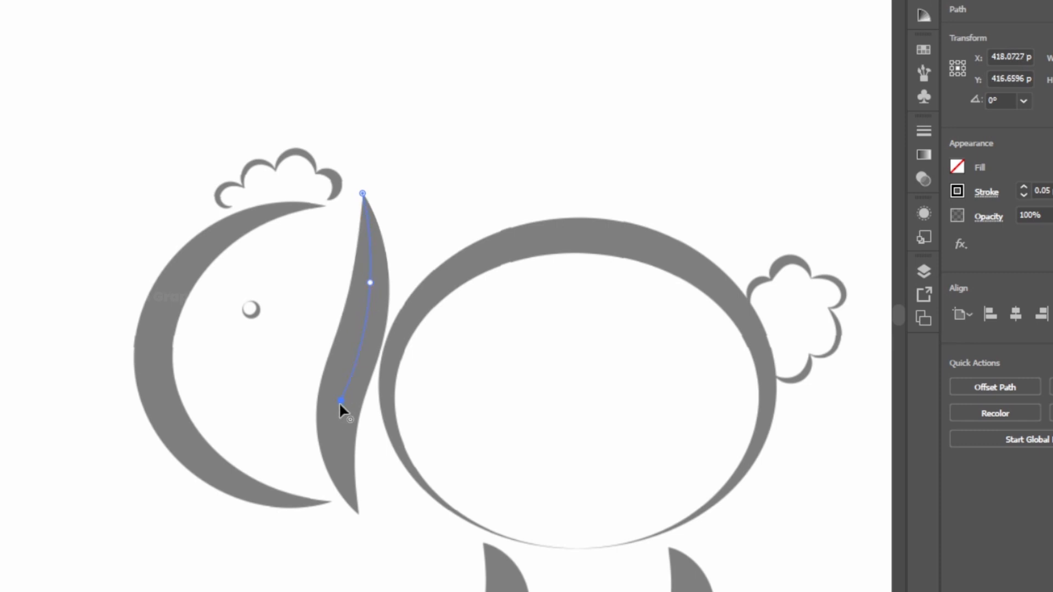
click(357, 514)
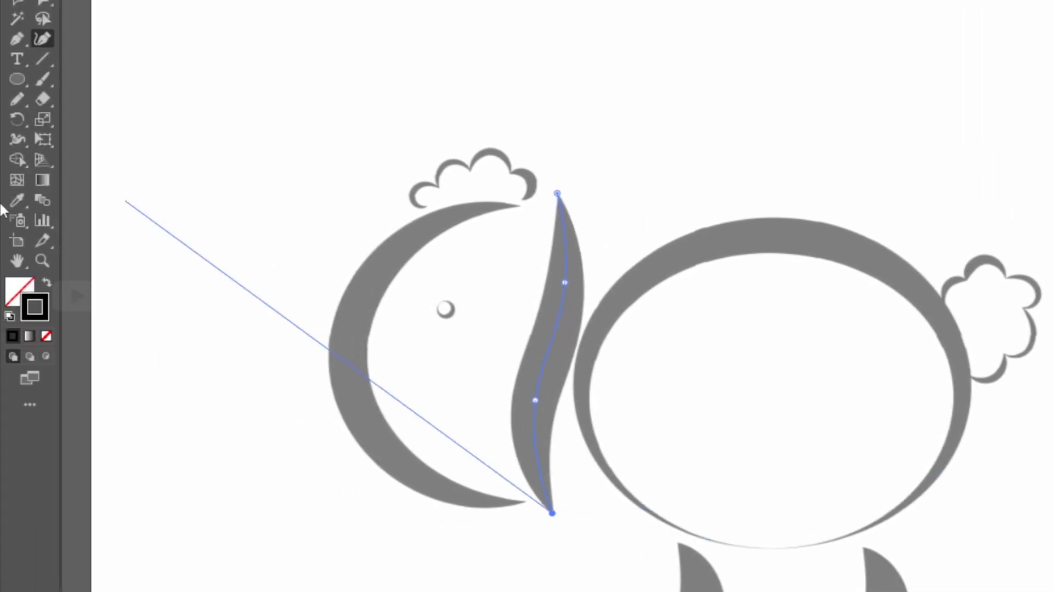
Step: Widen the middle of the S-shaped curve to about 44 pt with the Width tool to fill the wavy shape, and deselect it
click(17, 139)
drag(553, 357, 571, 365)
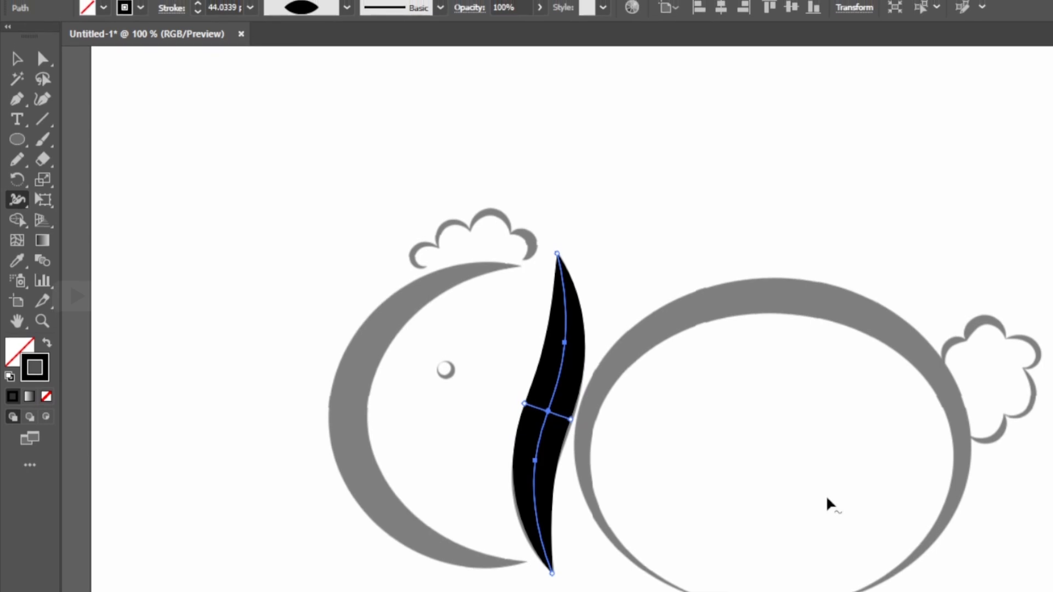
click(26, 57)
click(741, 170)
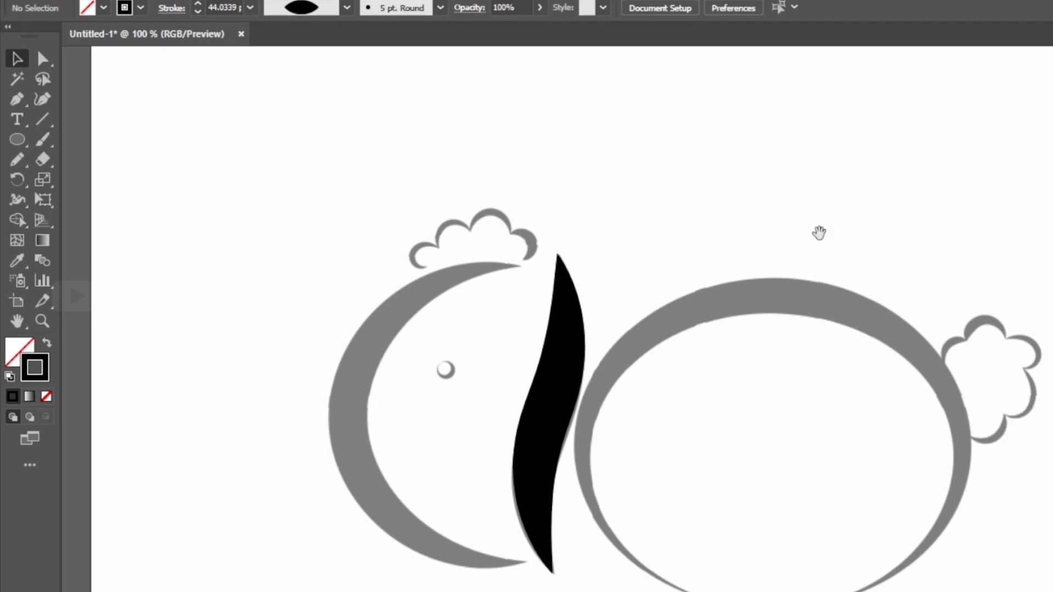
drag(818, 233, 751, 147)
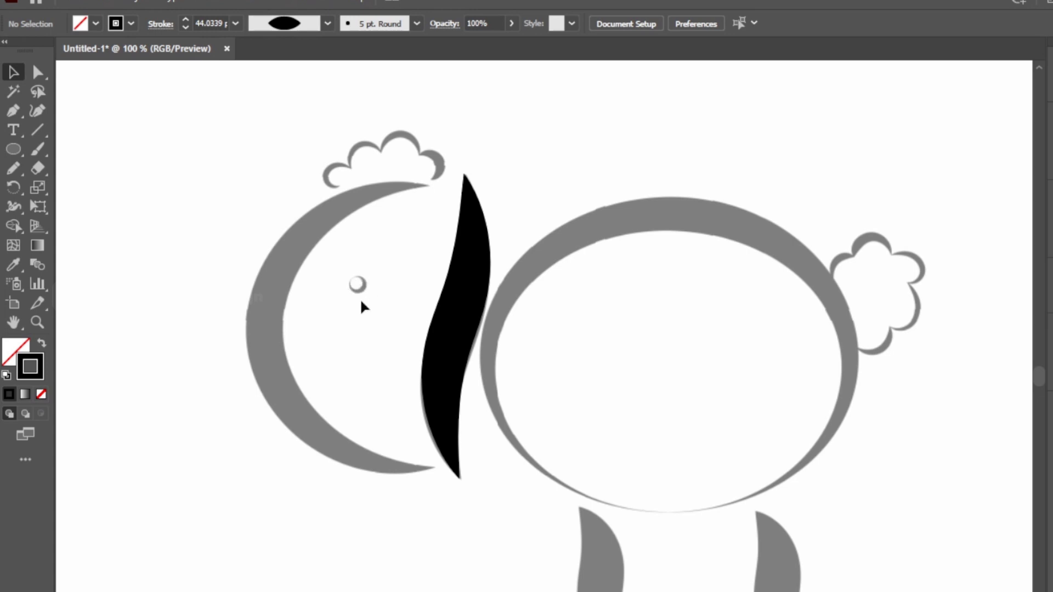
scroll(608, 535, down, 2)
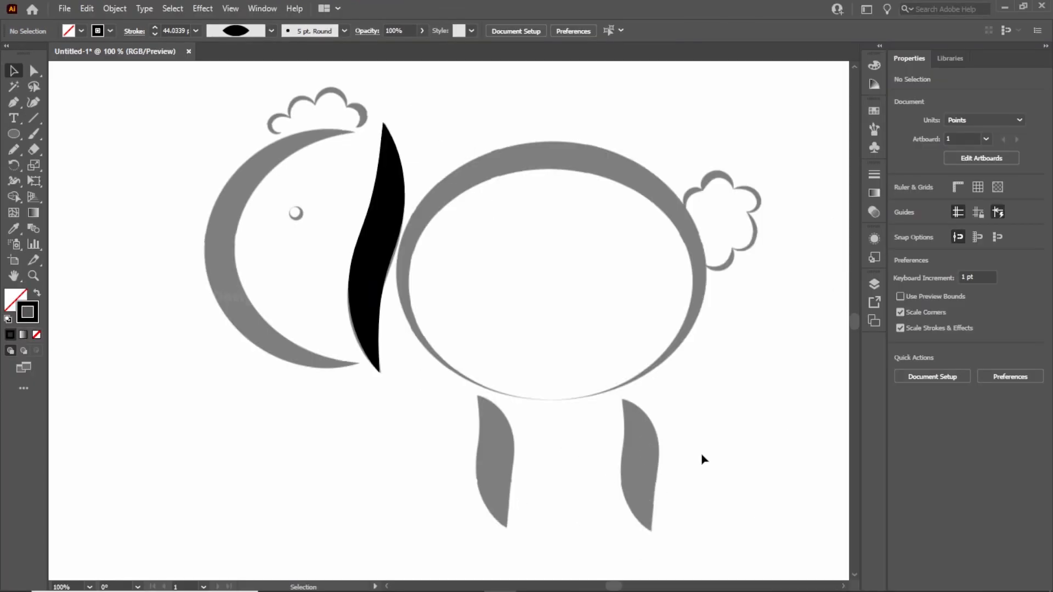
Step: With the Pencil tool's fidelity at Smooth, draw an open four-lobed fluffy tail outline freehand just above the template's tail
scroll(707, 458, up, 1)
scroll(734, 250, up, 1)
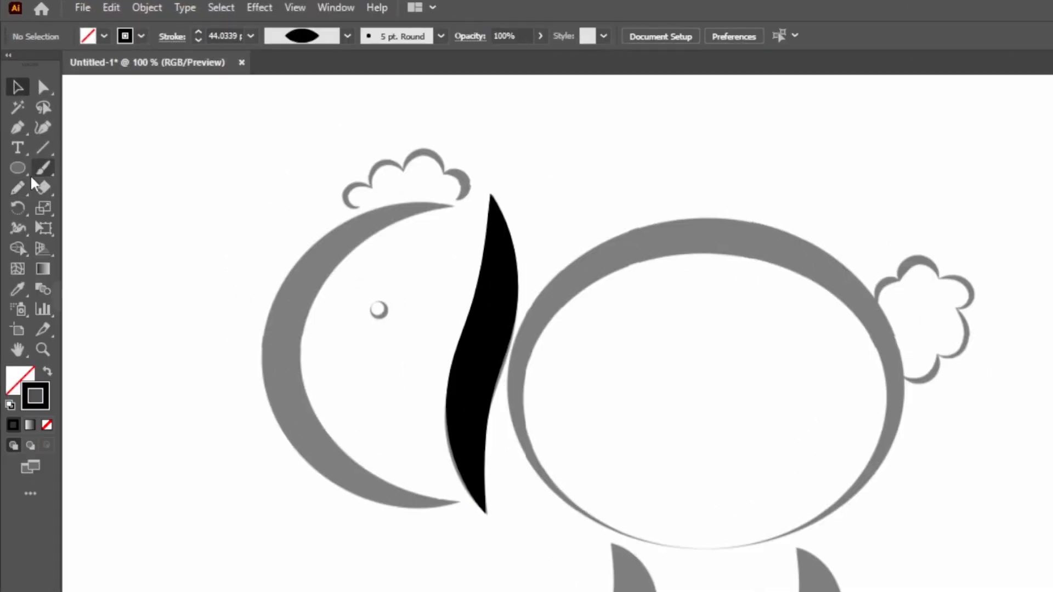
click(17, 189)
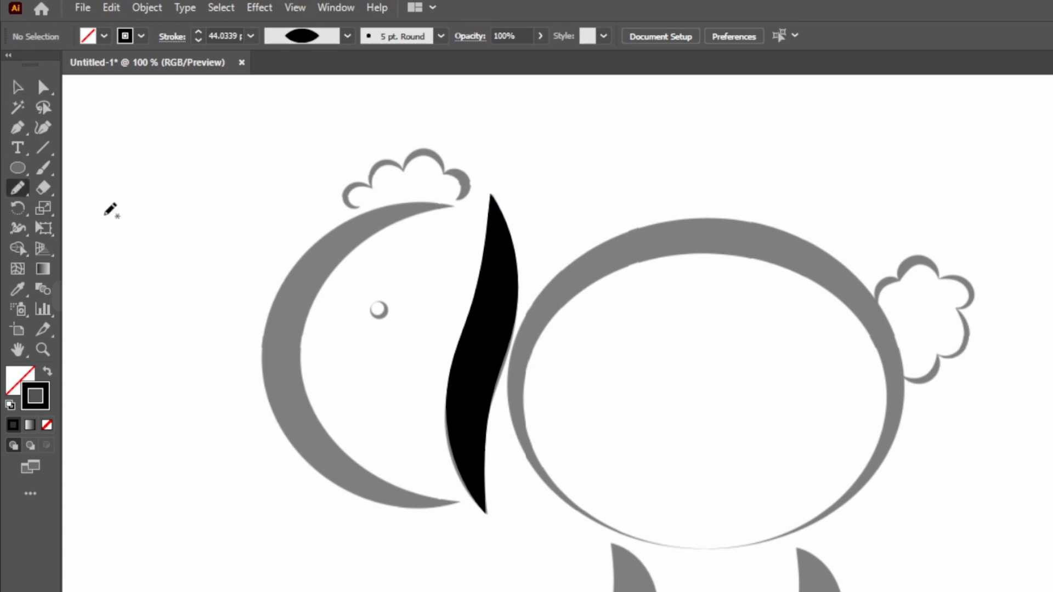
double_click(17, 188)
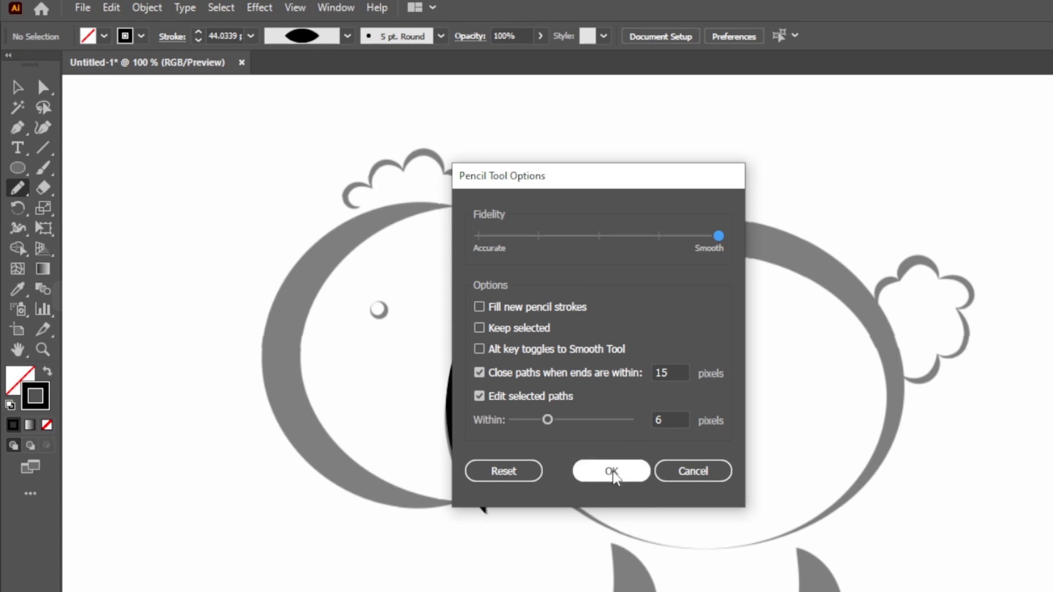
click(617, 474)
mouse_move(878, 220)
mouse_down()
mouse_move(904, 174)
mouse_move(956, 144)
mouse_move(994, 161)
mouse_move(1011, 196)
mouse_move(1004, 249)
mouse_move(954, 257)
mouse_up()
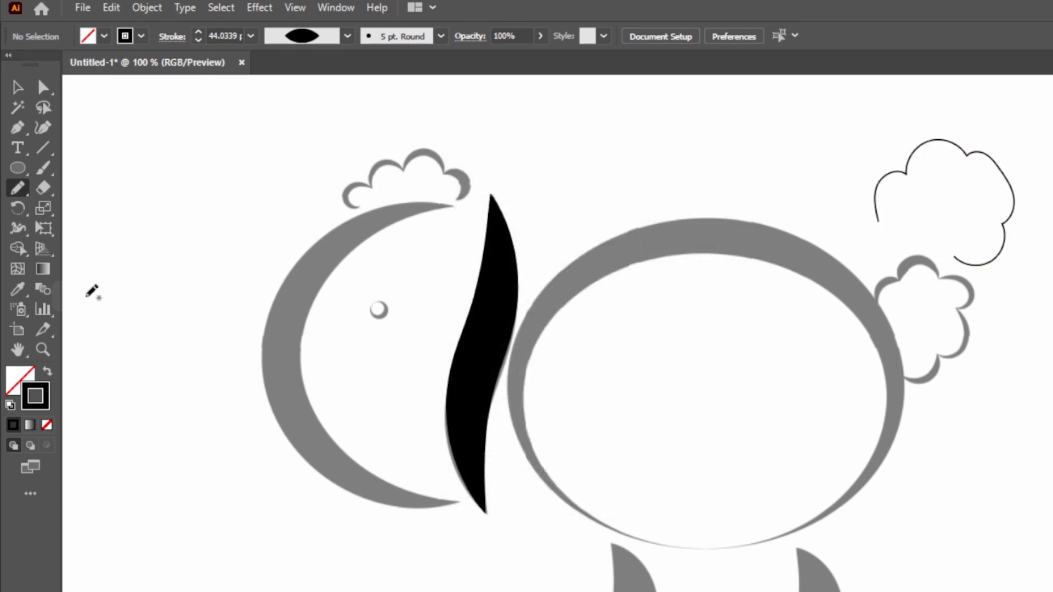
Step: Widen the middle of each lobe of the freehand tail outline with the Width tool, keeping the points between lobes thin
click(18, 228)
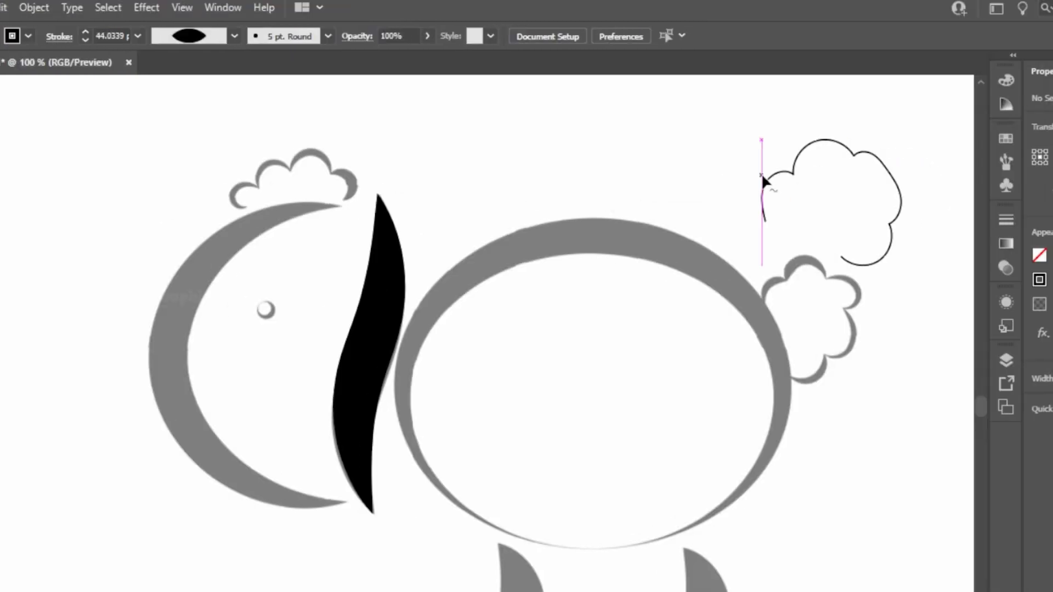
mouse_move(765, 176)
mouse_down()
mouse_move(757, 176)
mouse_move(768, 178)
mouse_up()
drag(816, 139, 816, 131)
drag(894, 175, 898, 171)
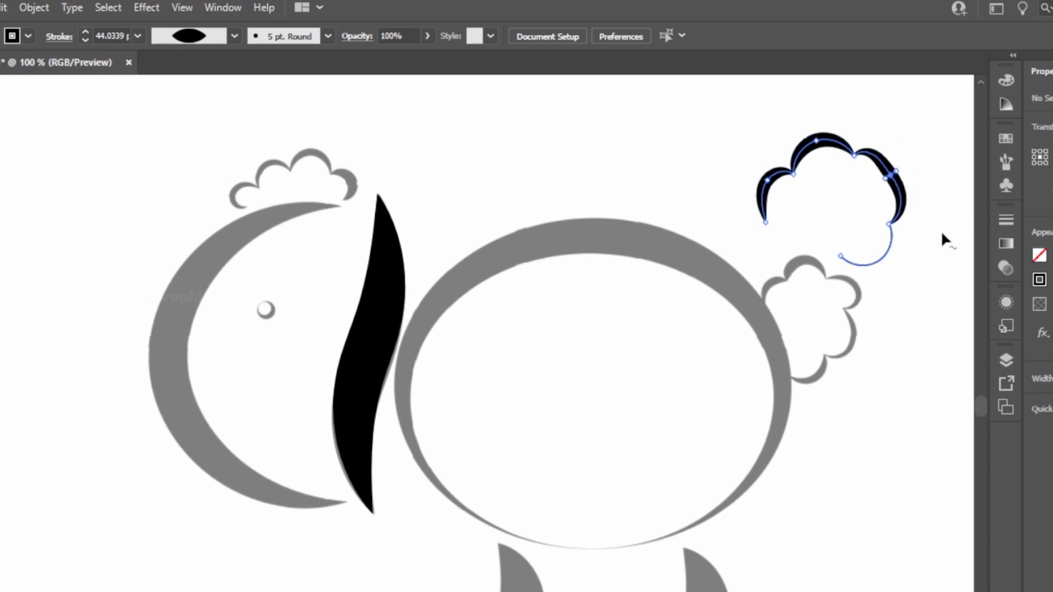